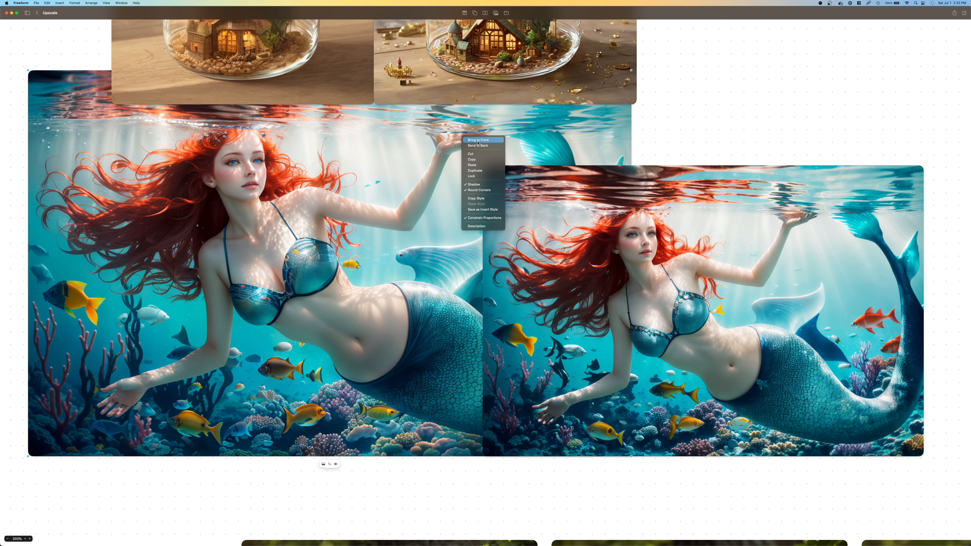
# Enlarge the first mermaid image in front of the neighbouring images to inspect its detail, and undo the enlargement
pyautogui.moveTo(635, 71); pyautogui.dragTo(715, 30)
pyautogui.scroll(2, 719, 108)
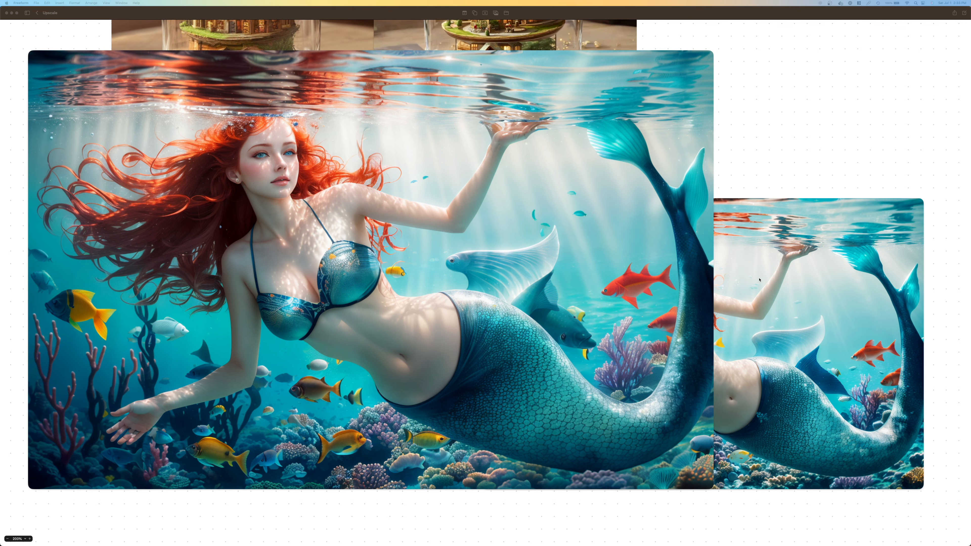
pyautogui.click(755, 168)
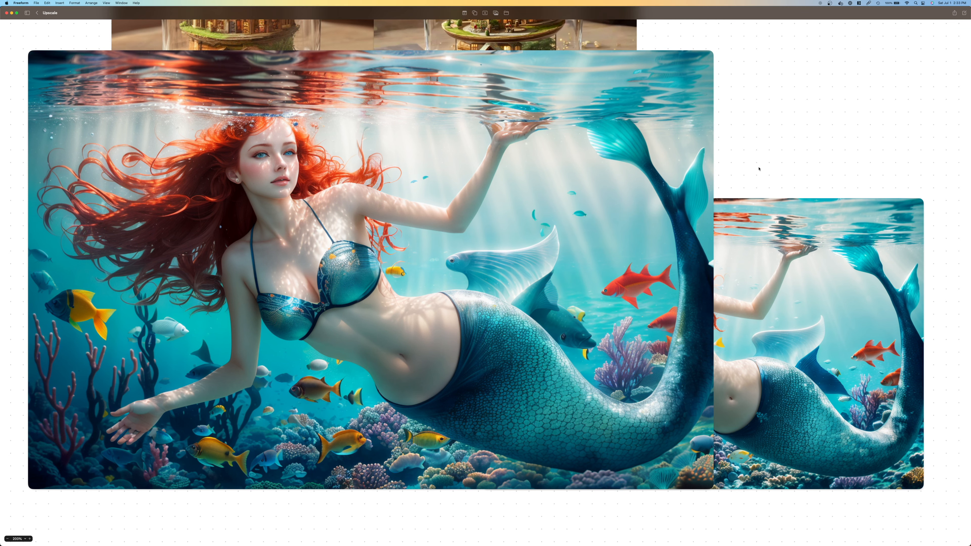
pyautogui.press('super+z')
pyautogui.press('super+z')
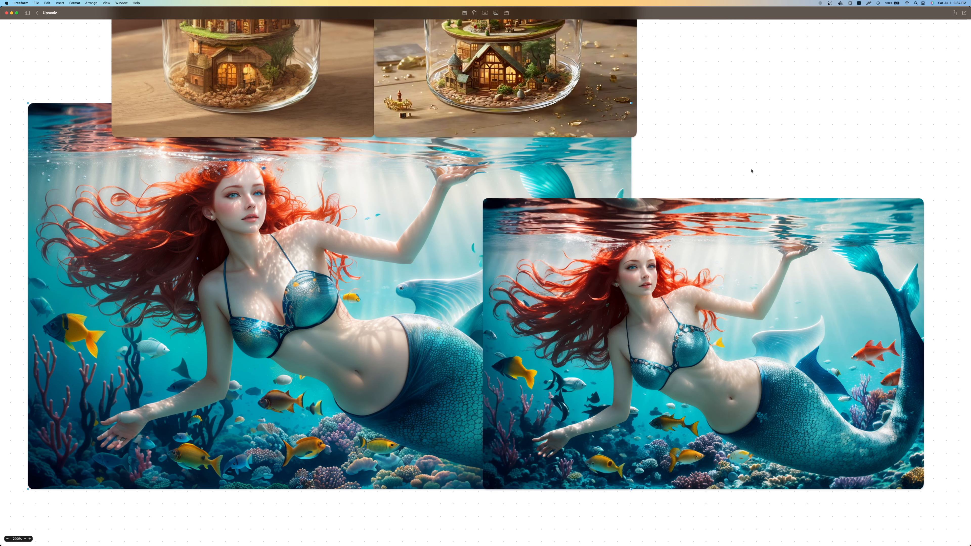
pyautogui.press('super+z')
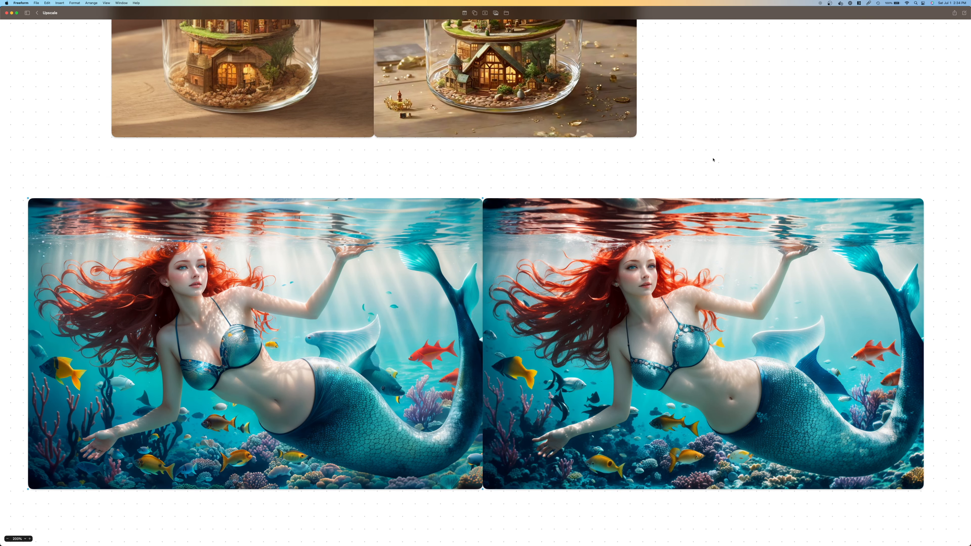
# Enlarge the second mermaid image, bring it to the front for inspection, and undo both changes
pyautogui.moveTo(483, 198); pyautogui.dragTo(132, 53)
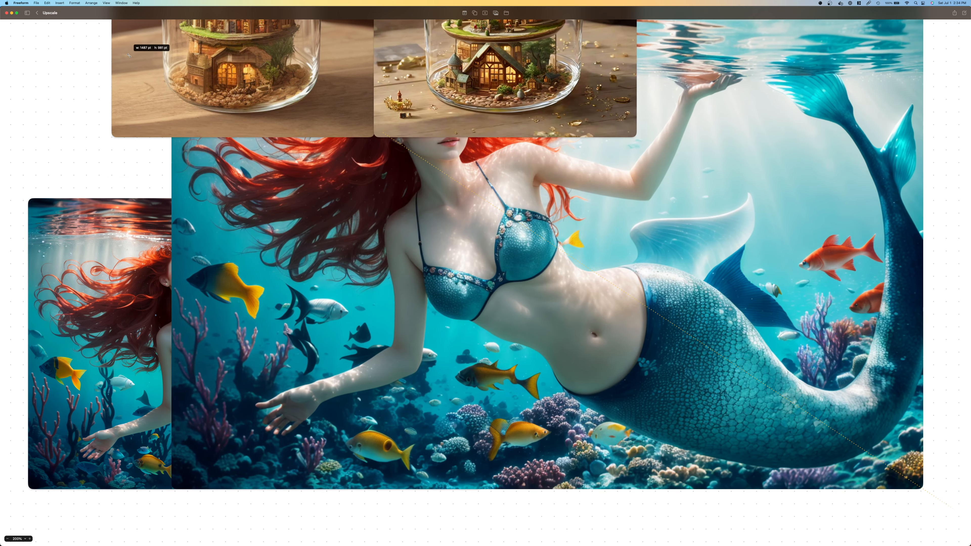
pyautogui.rightClick(381, 192)
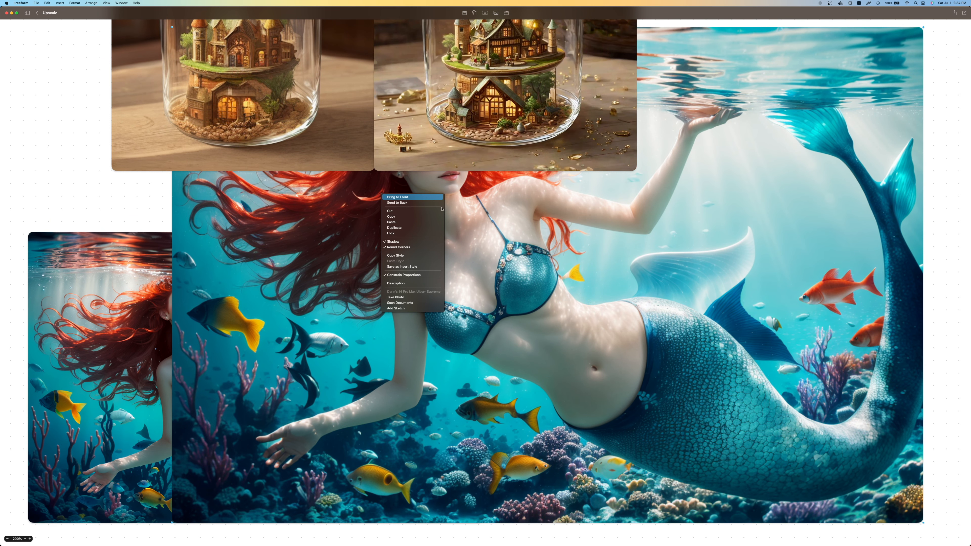
pyautogui.click(397, 197)
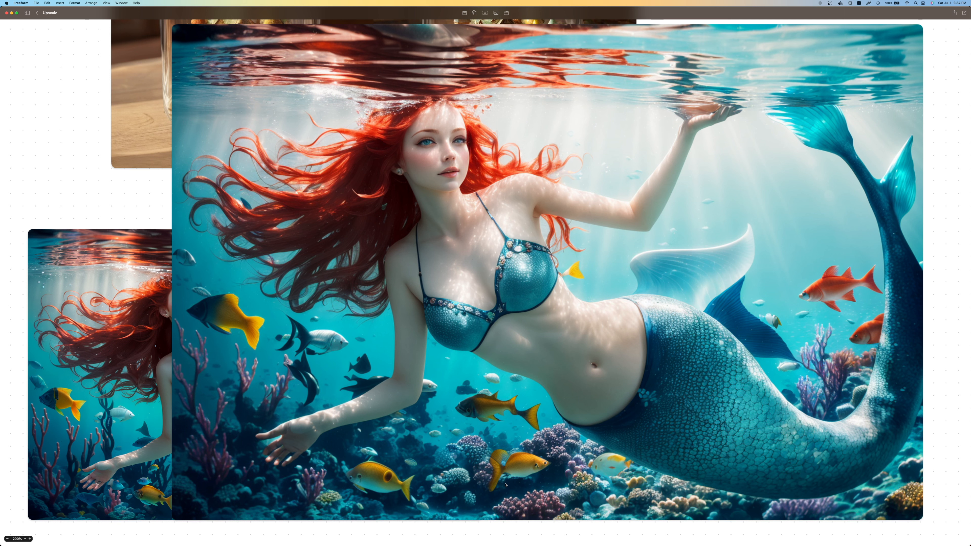
pyautogui.press('super+z')
pyautogui.press('super+z')
pyautogui.scroll(-5, 651, 235)
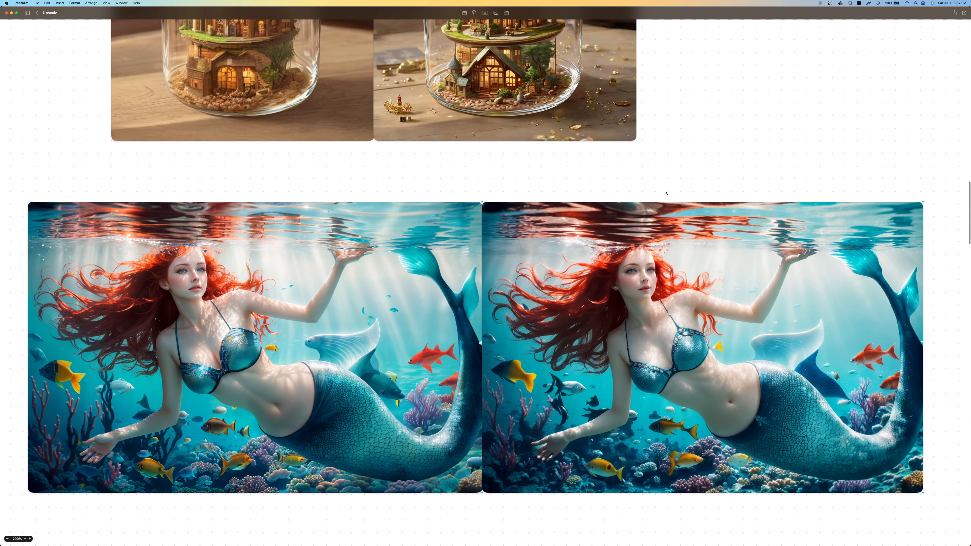
# Select the entire positive prompt text beneath the small original portrait of the woman in leather armour
pyautogui.scroll(-1, 666, 193)
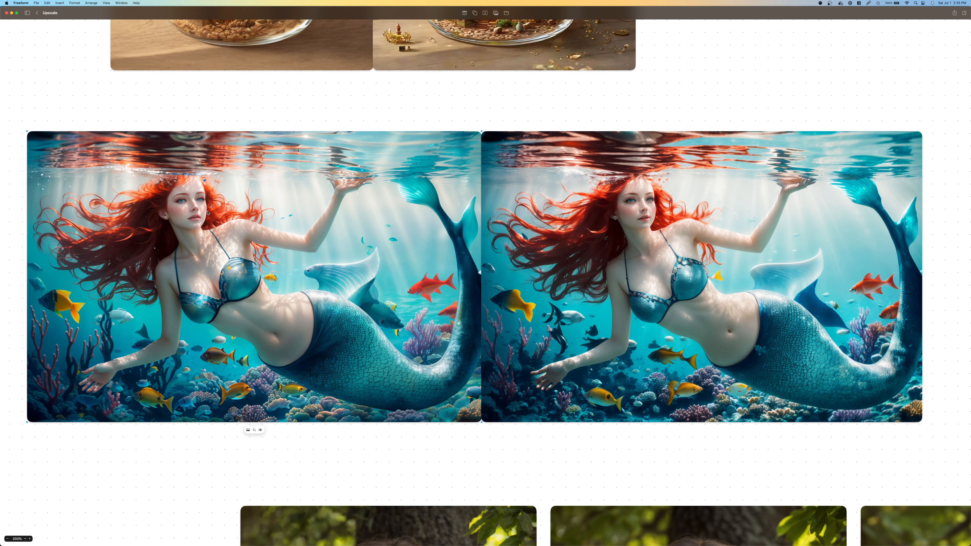
pyautogui.scroll(-2, 584, 292)
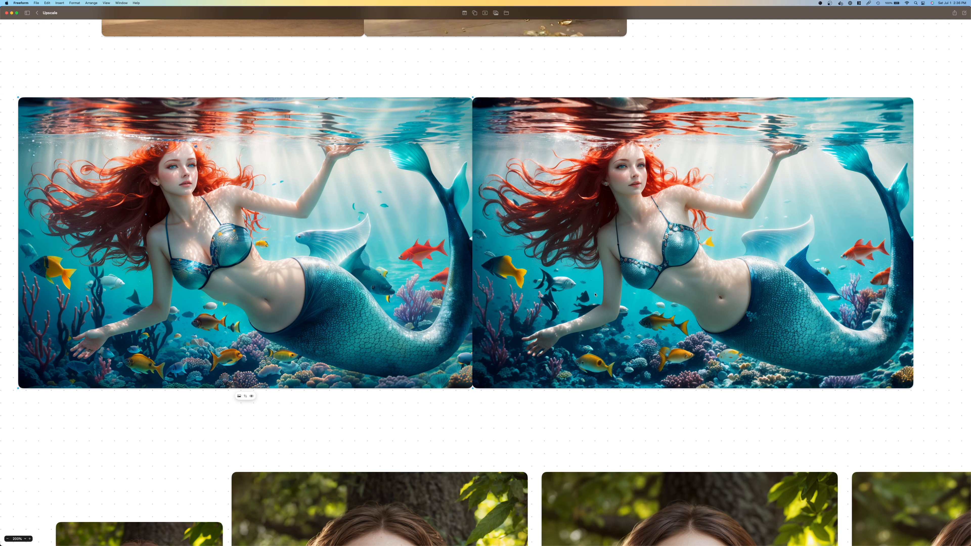
pyautogui.scroll(-5, 566, 282)
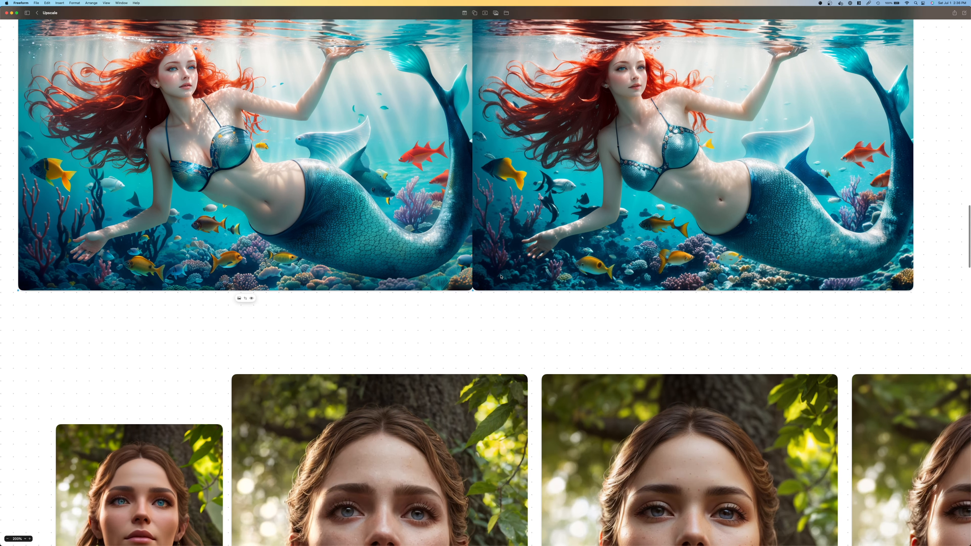
pyautogui.hscroll(-5, 536, 279)
pyautogui.scroll(-5, 528, 294)
pyautogui.scroll(-3, 549, 297)
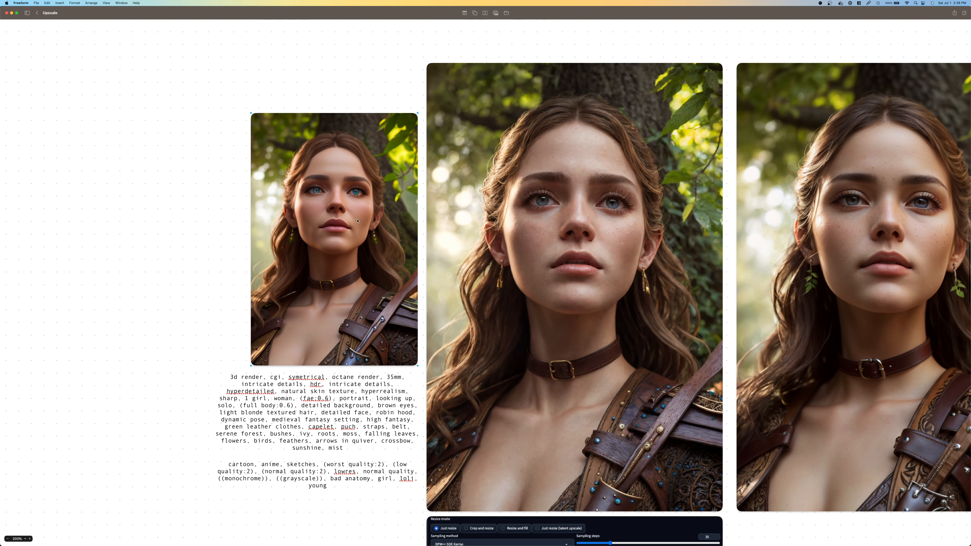
pyautogui.click(242, 379)
pyautogui.click(232, 378)
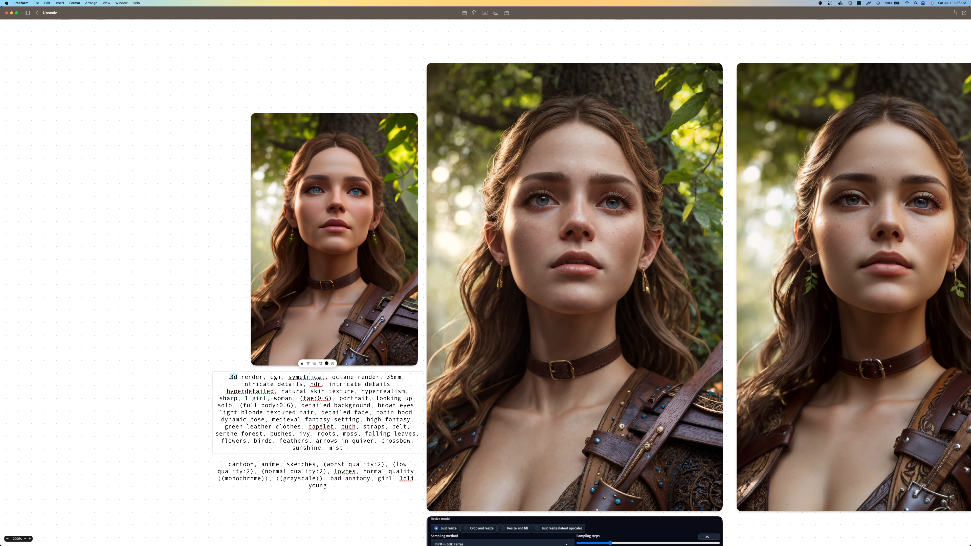
pyautogui.moveTo(232, 377); pyautogui.dragTo(356, 447)
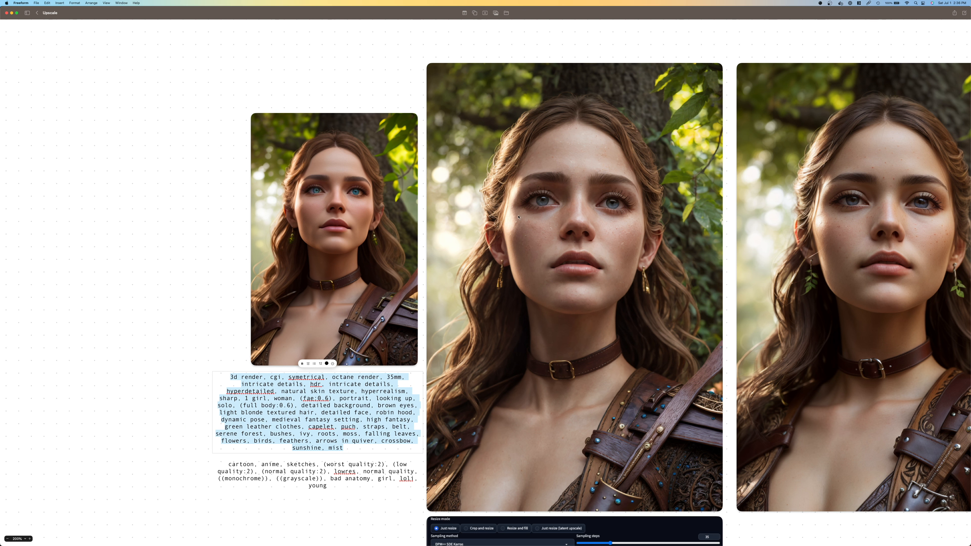
# Compare the original portrait with its upscaled versions at 300% zoom, examining the eyes, skin texture, earrings and leather details
pyautogui.hscroll(5, 672, 434)
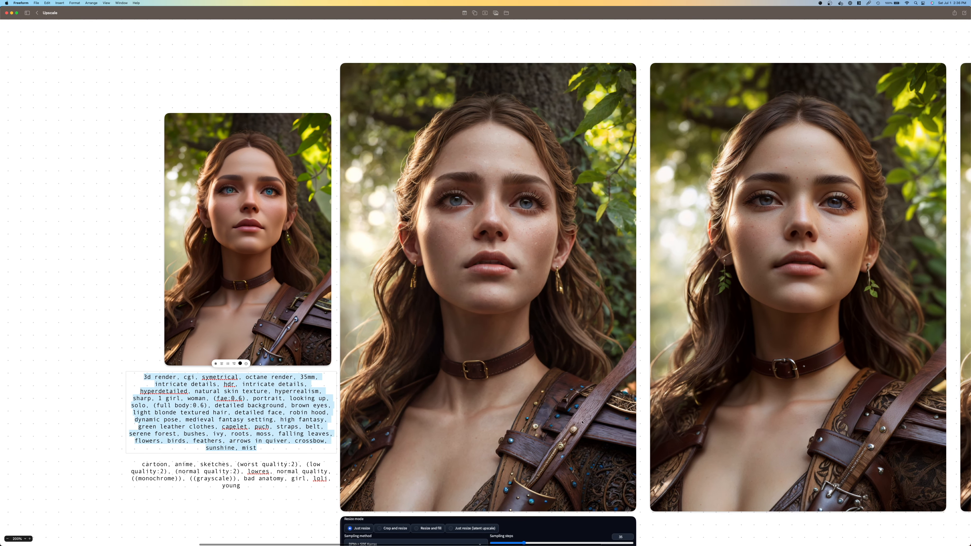
pyautogui.click(30, 539)
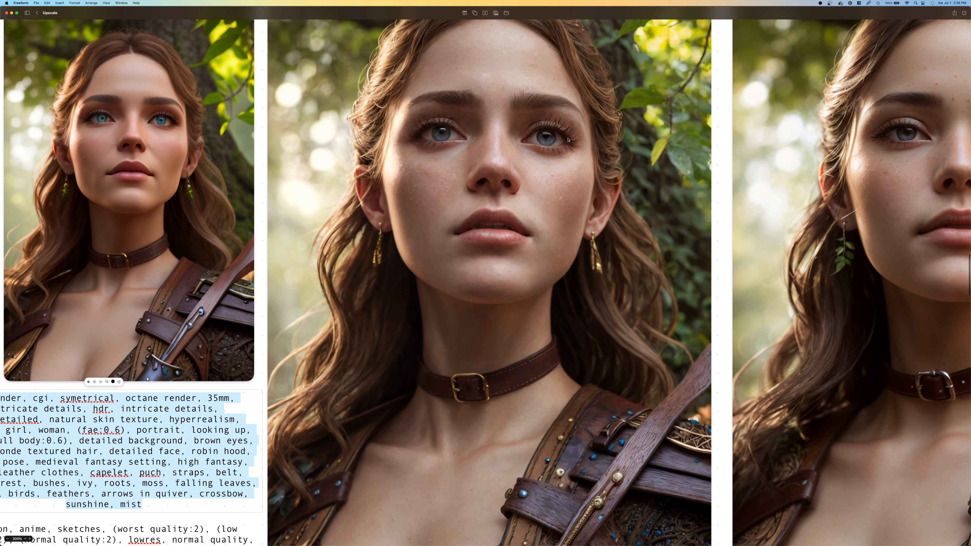
pyautogui.scroll(3, 562, 133)
pyautogui.scroll(-2, 370, 187)
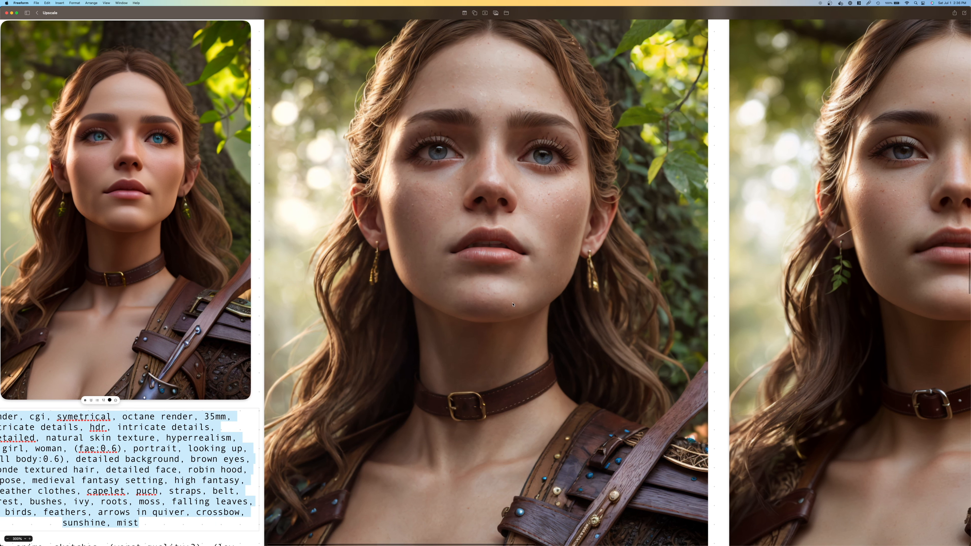
pyautogui.hscroll(5, 511, 305)
pyautogui.hscroll(6, 513, 305)
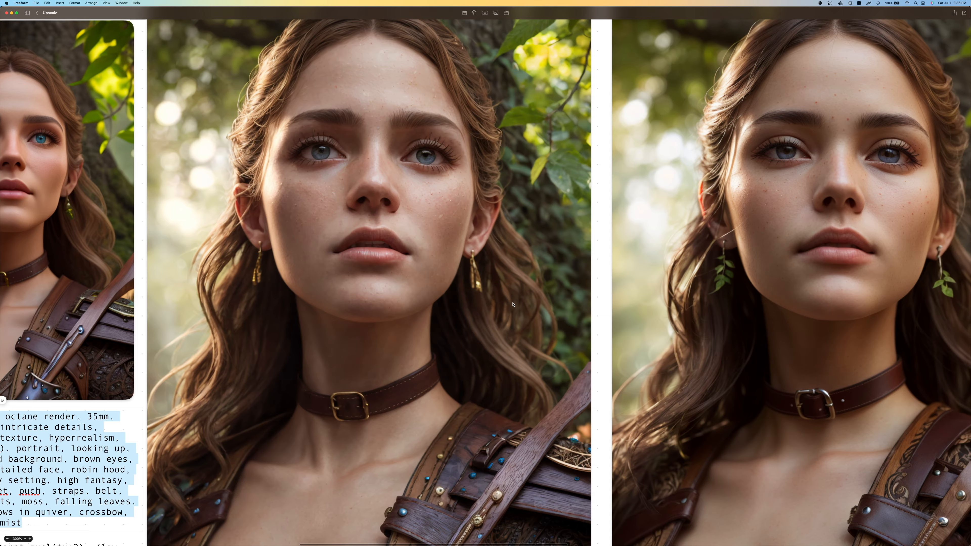
pyautogui.hscroll(6, 513, 305)
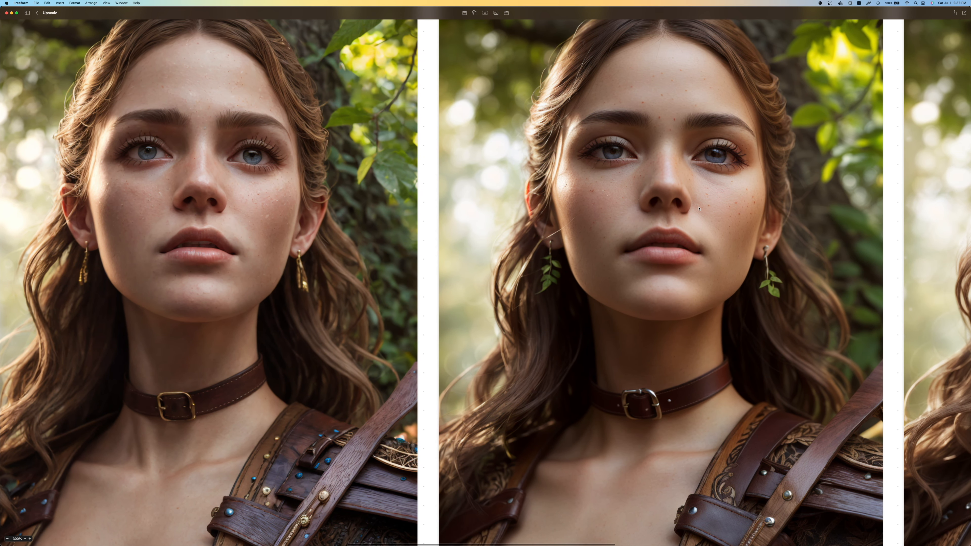
pyautogui.hscroll(15, 616, 173)
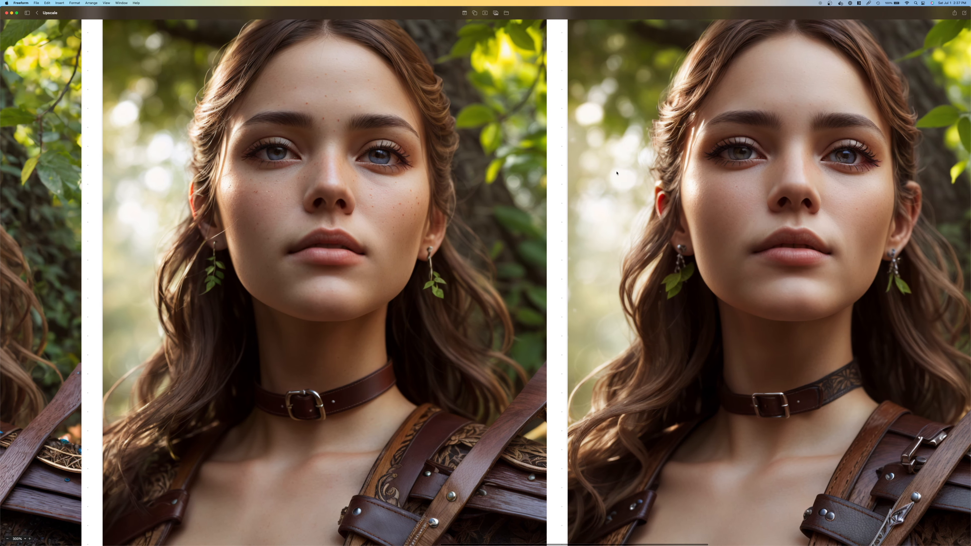
pyautogui.hscroll(3, 617, 173)
pyautogui.hscroll(2, 617, 173)
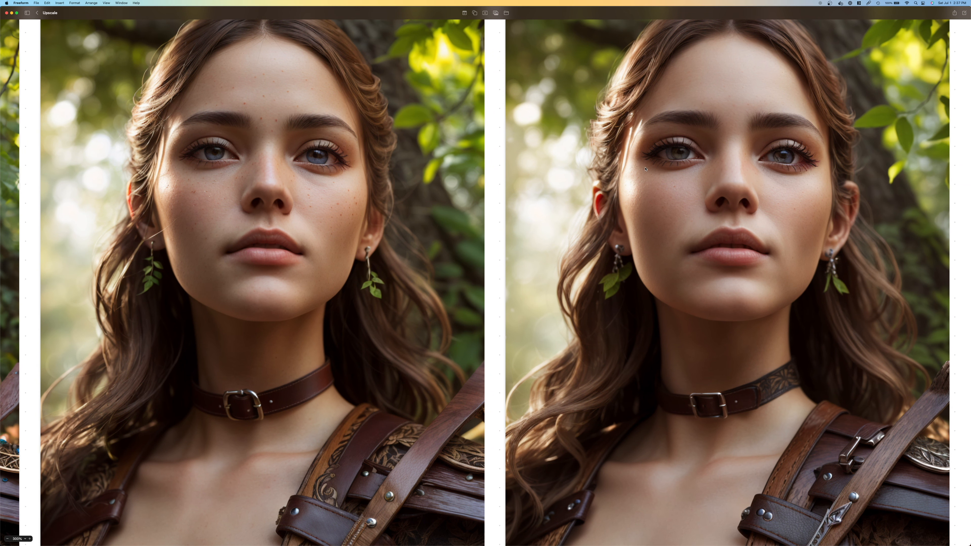
pyautogui.hscroll(3, 645, 168)
pyautogui.hscroll(-20, 646, 169)
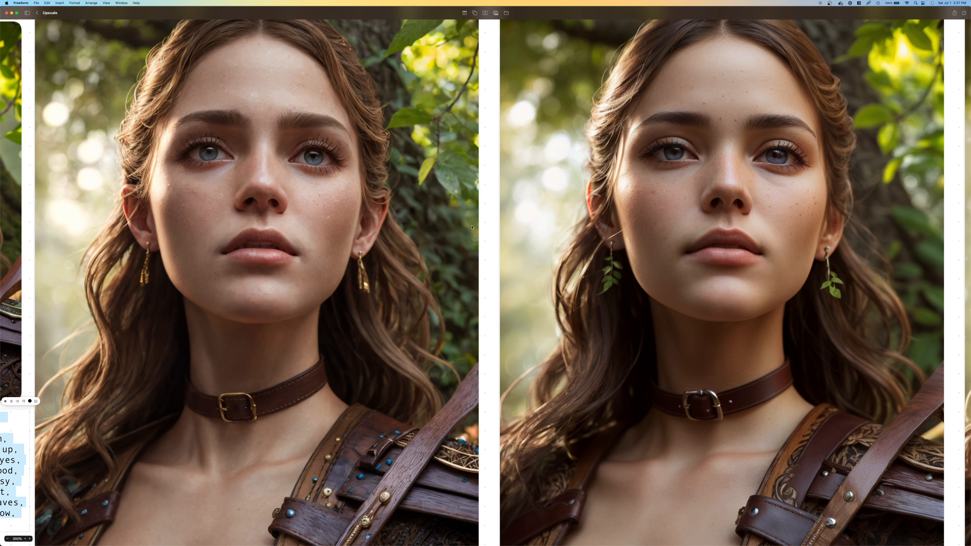
pyautogui.hscroll(-12, 471, 227)
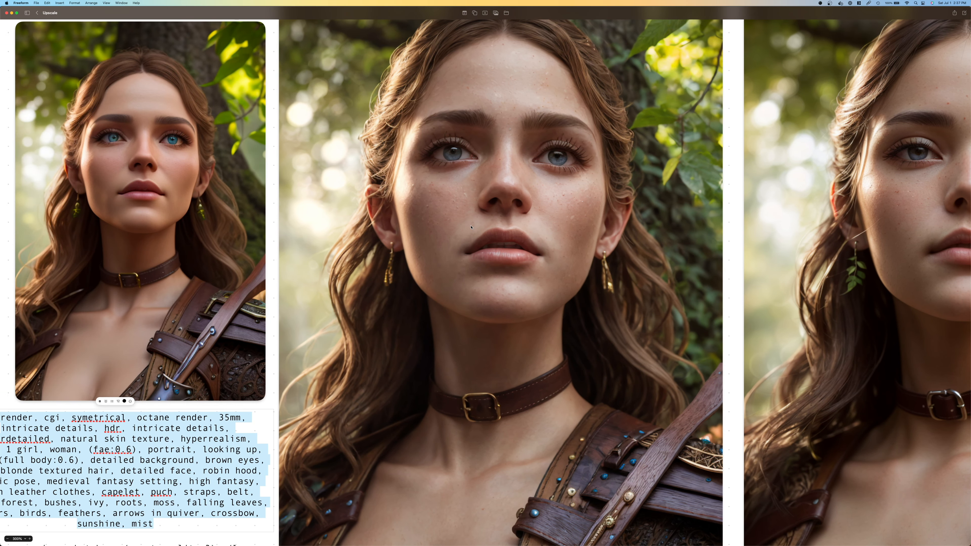
pyautogui.hscroll(-5, 471, 227)
pyautogui.scroll(-2, 299, 317)
# Switch to the RunDiffusion session in Chrome and extend its timer by 1 hour
pyautogui.press('super+Tab')
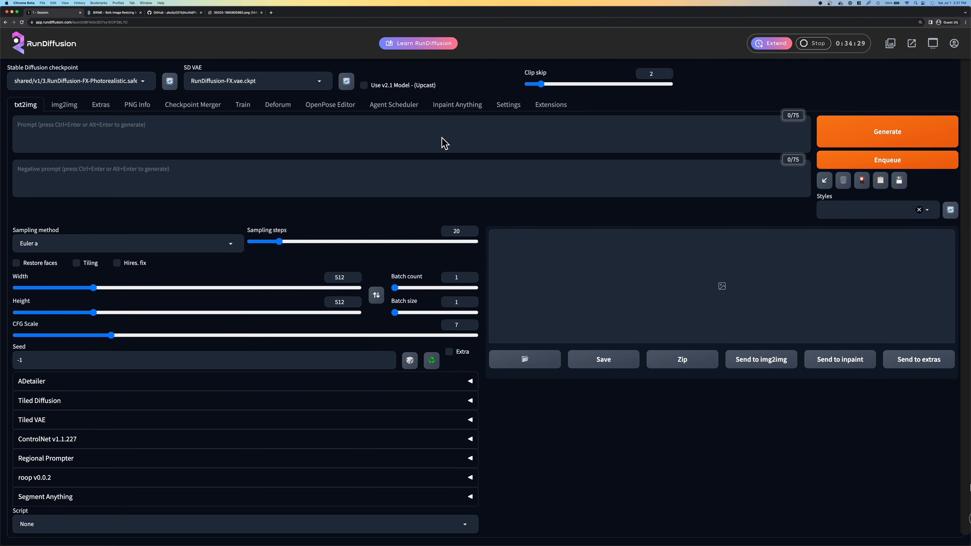
pyautogui.click(770, 43)
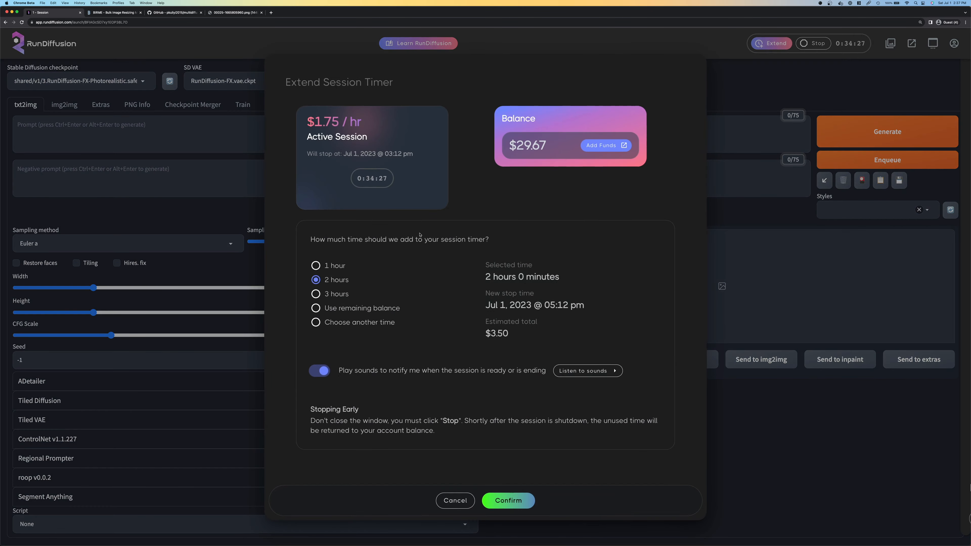
pyautogui.click(326, 266)
pyautogui.click(507, 500)
# Fill in the portrait's positive and negative prompts, choose the DPM++ 2M Karras sampler and set the height to 776
pyautogui.click(137, 133)
pyautogui.press('super+v')
pyautogui.click(137, 178)
pyautogui.press('super+v')
pyautogui.moveTo(93, 288); pyautogui.dragTo(139, 288)
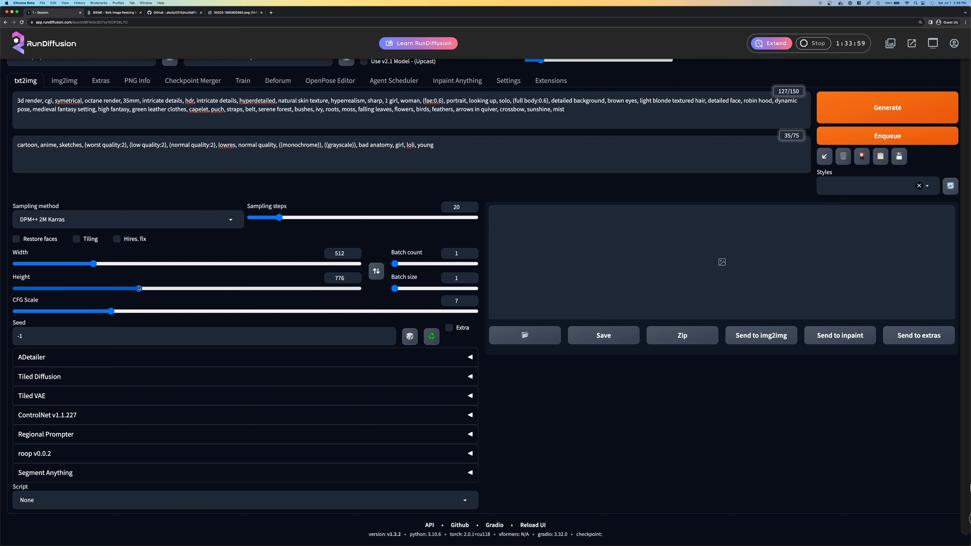
# Enable Hires. fix with the 4x-UltraMix_Balanced upscaler, 20 hires steps and a denoising strength of 0.37
pyautogui.click(118, 239)
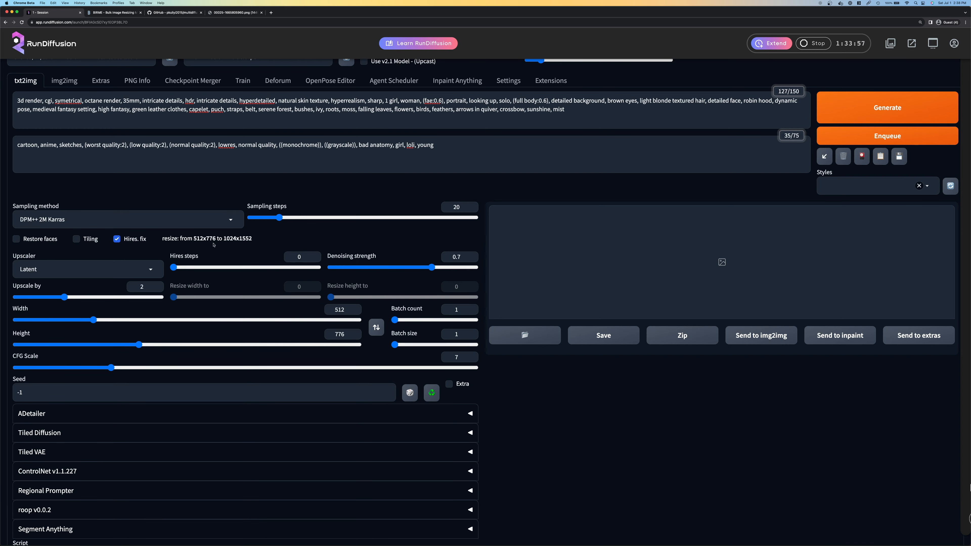
pyautogui.click(114, 269)
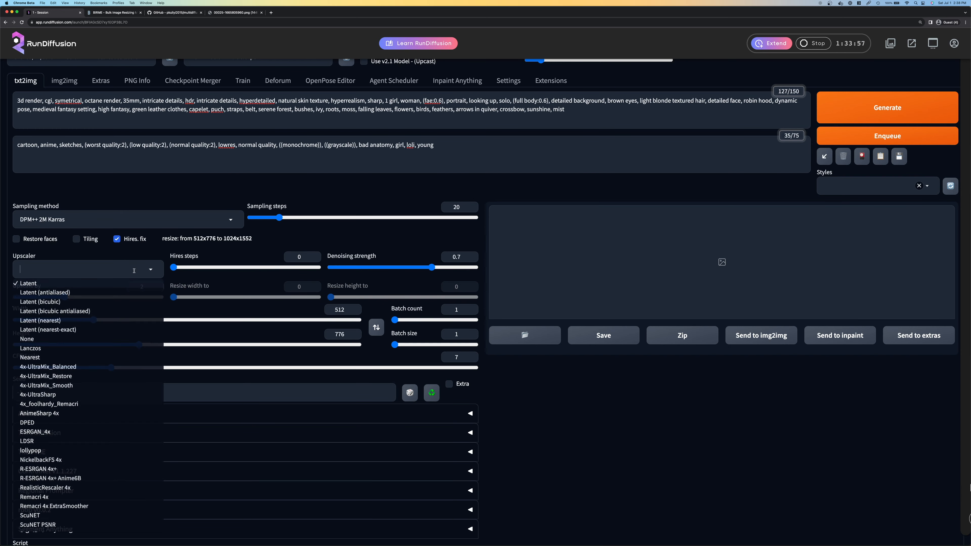
pyautogui.click(48, 368)
pyautogui.click(310, 256)
pyautogui.press('BackSpace')
pyautogui.write('20')
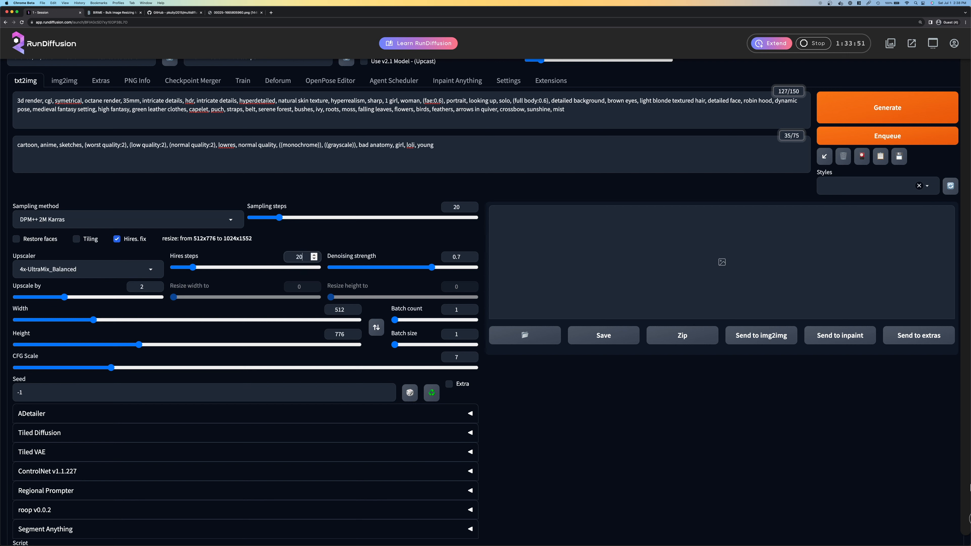
pyautogui.moveTo(434, 267); pyautogui.dragTo(385, 269)
# Generate the image and inspect the result in the full-size viewer
pyautogui.click(886, 108)
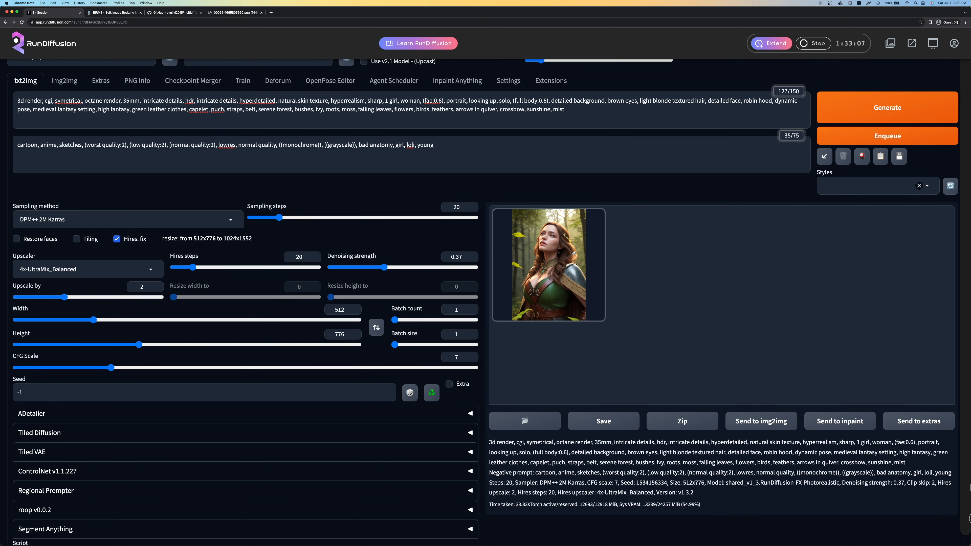
pyautogui.click(719, 263)
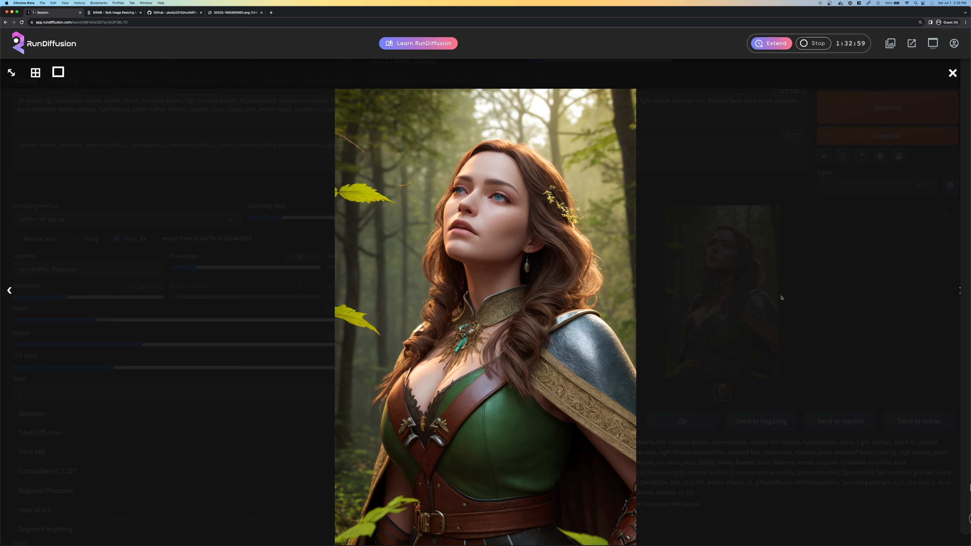
pyautogui.click(796, 292)
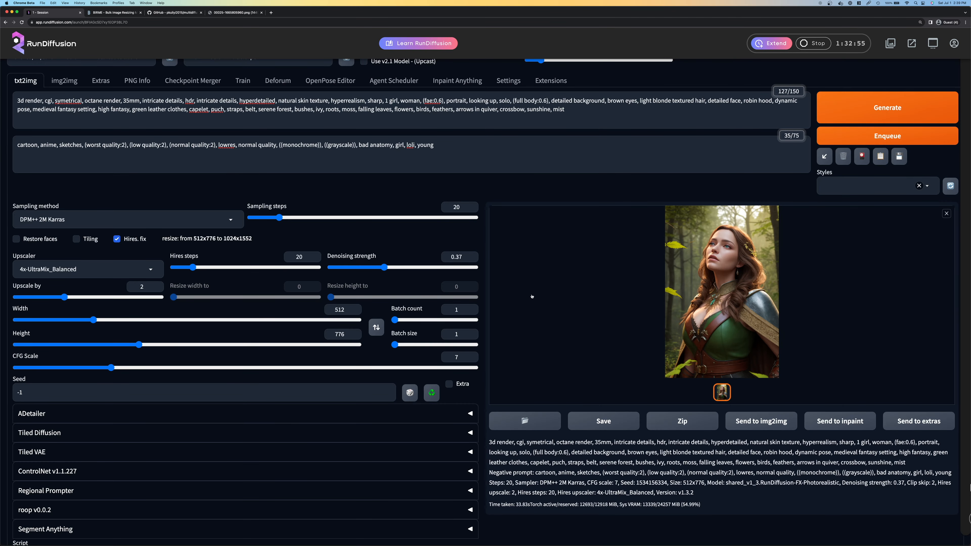
# Lower the denoising strength to 0.33 and generate another image
pyautogui.moveTo(384, 267); pyautogui.dragTo(378, 267)
pyautogui.click(887, 108)
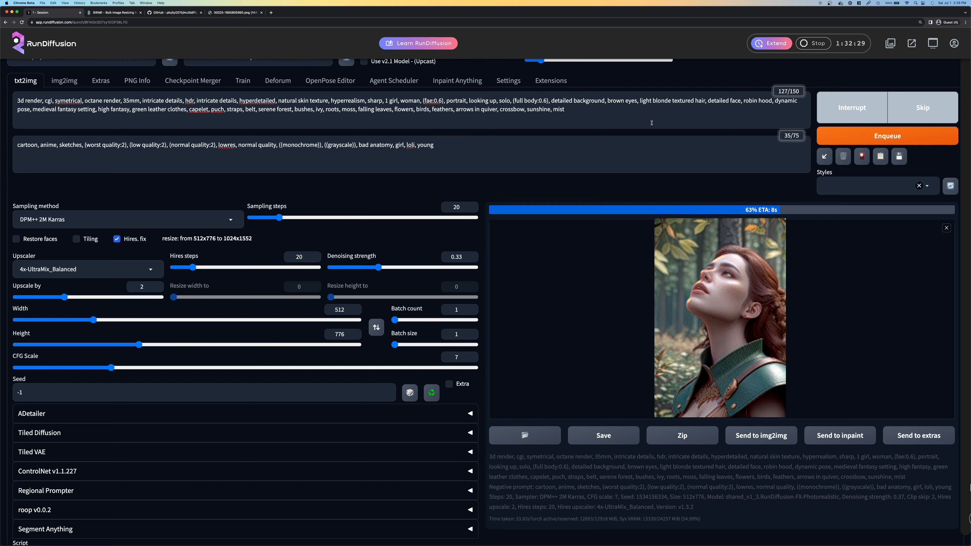
# Search the web for "run diffusion" in a new tab and open the RunDiffusion FX page
pyautogui.press('super+t')
pyautogui.write('run diffusion')
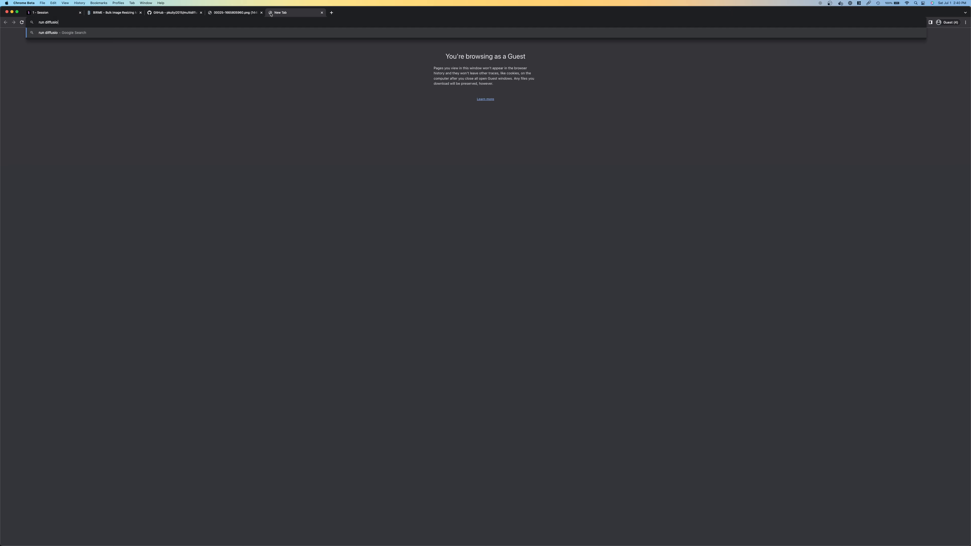
pyautogui.press('Return')
pyautogui.click(116, 130)
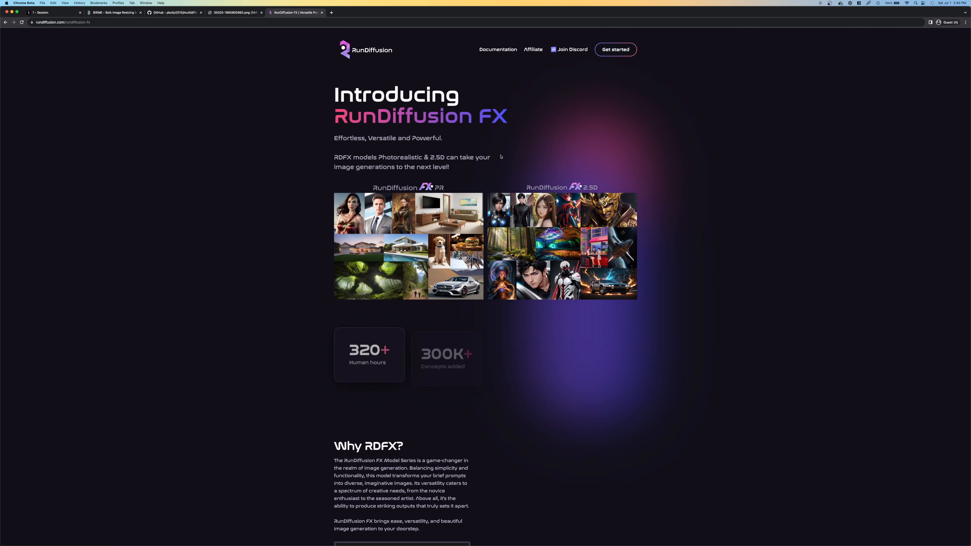
# Read through the RunDiffusion FX page, including the model overview and the sample images with their prompts
pyautogui.scroll(-1, 501, 157)
pyautogui.scroll(-1, 500, 157)
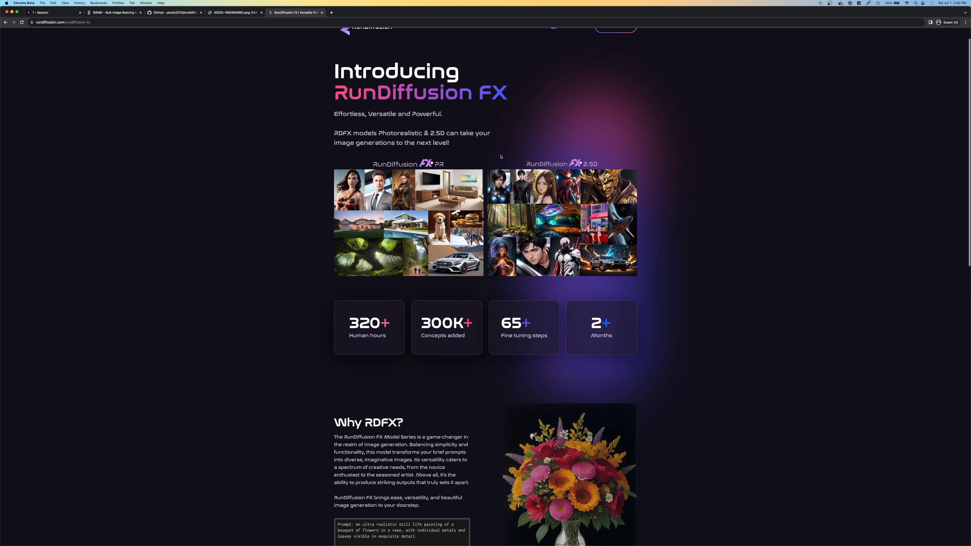
pyautogui.scroll(-10, 501, 156)
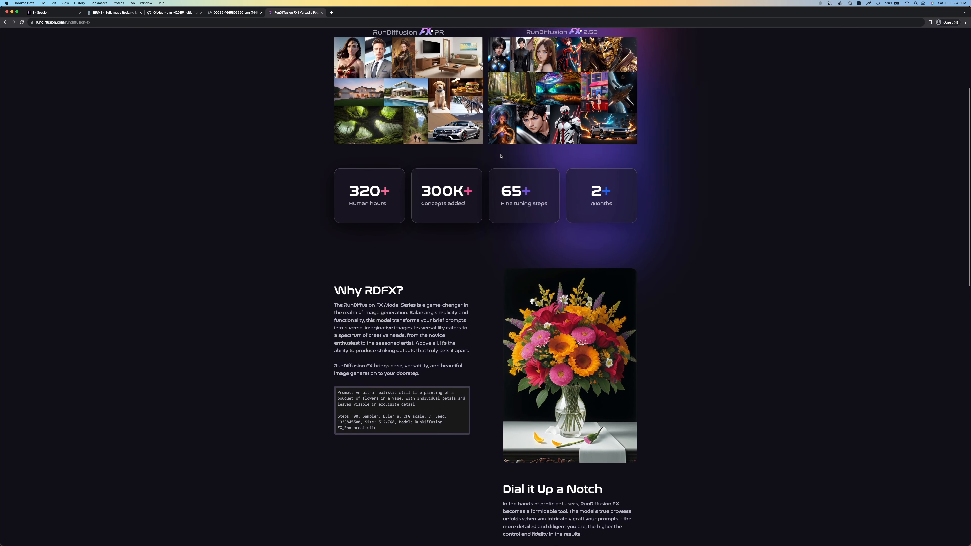
pyautogui.scroll(-1, 500, 157)
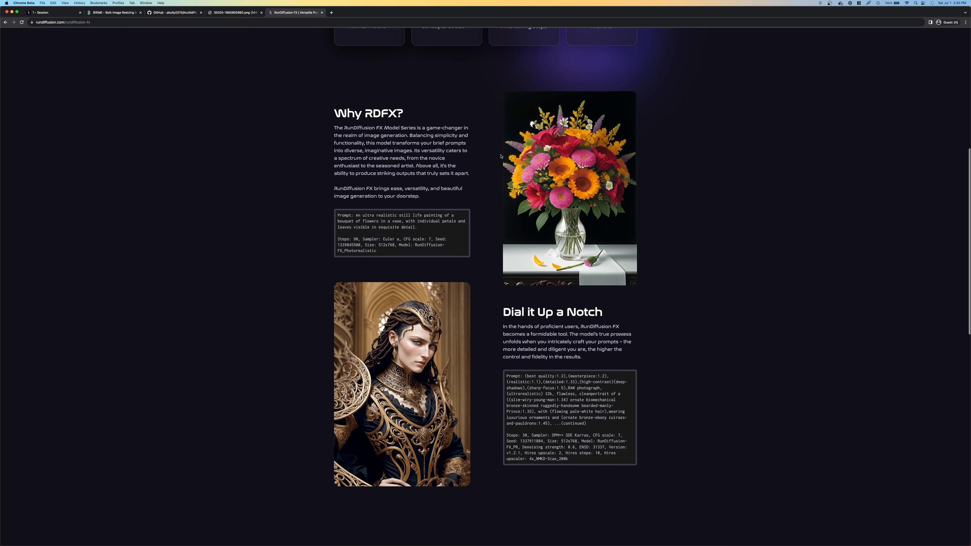
# Return to the RunDiffusion session and inspect the generated portrait in the full-size viewer, zoomed in and fitted
pyautogui.click(58, 13)
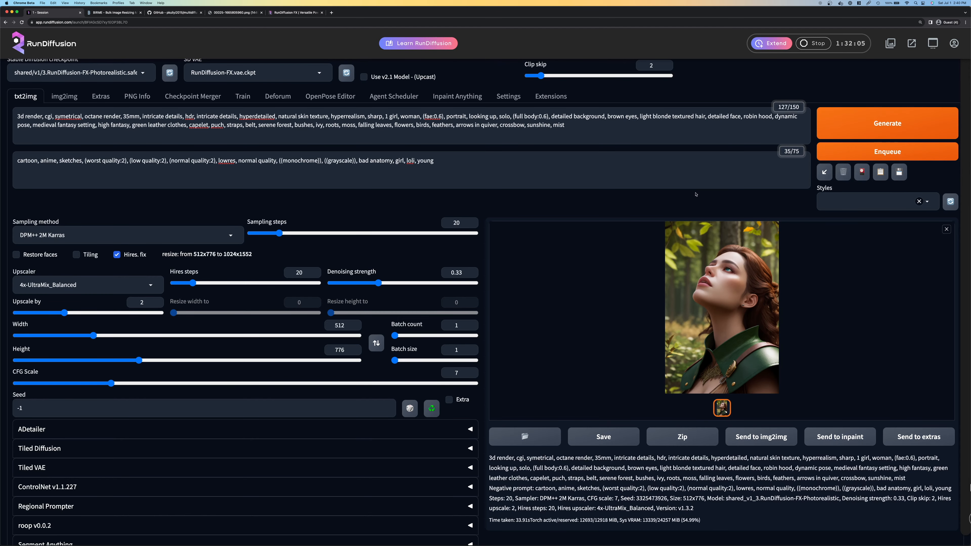
pyautogui.click(721, 267)
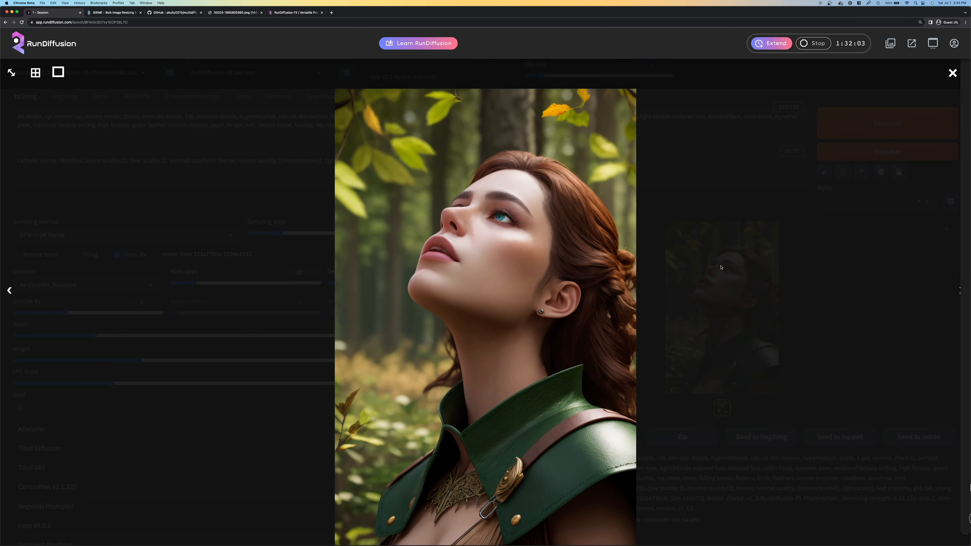
pyautogui.click(11, 73)
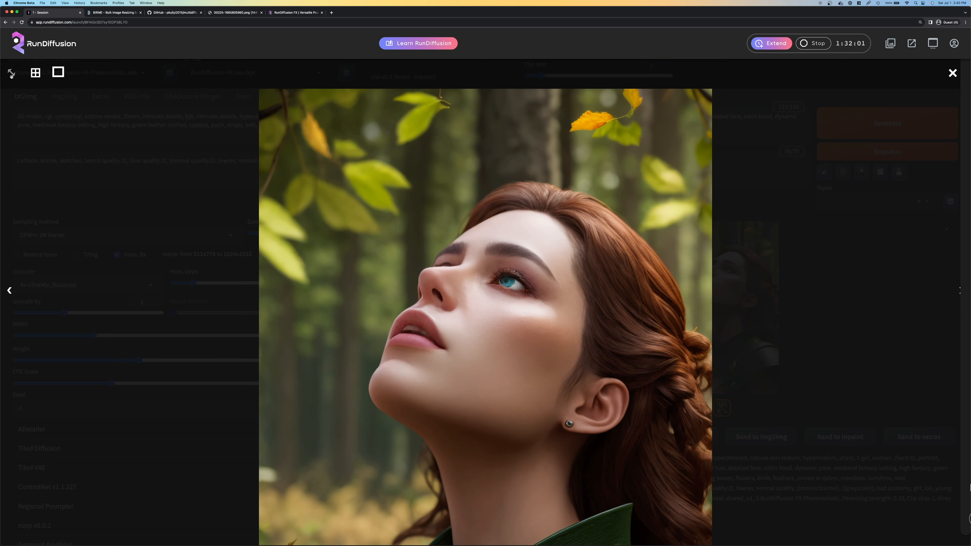
pyautogui.click(11, 74)
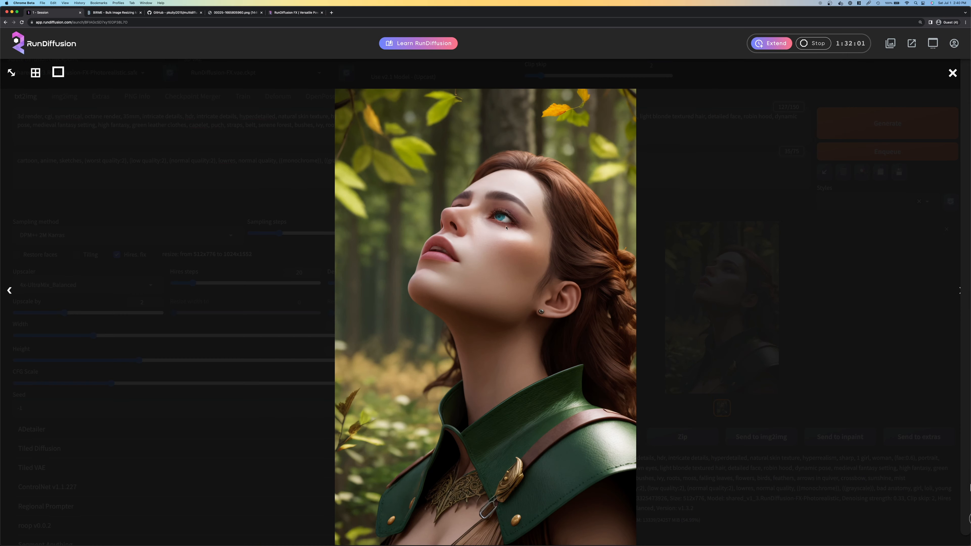
pyautogui.click(735, 280)
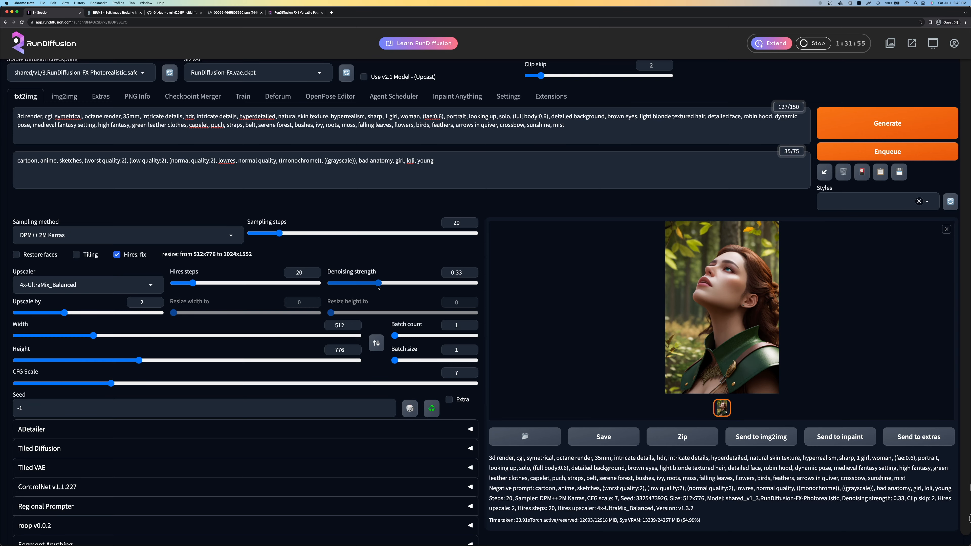
# Enable ADetailer with the face_yolov8n.pt model and set its ControlNet model to control_v11p_sd15_inpaint
pyautogui.scroll(-4, 378, 287)
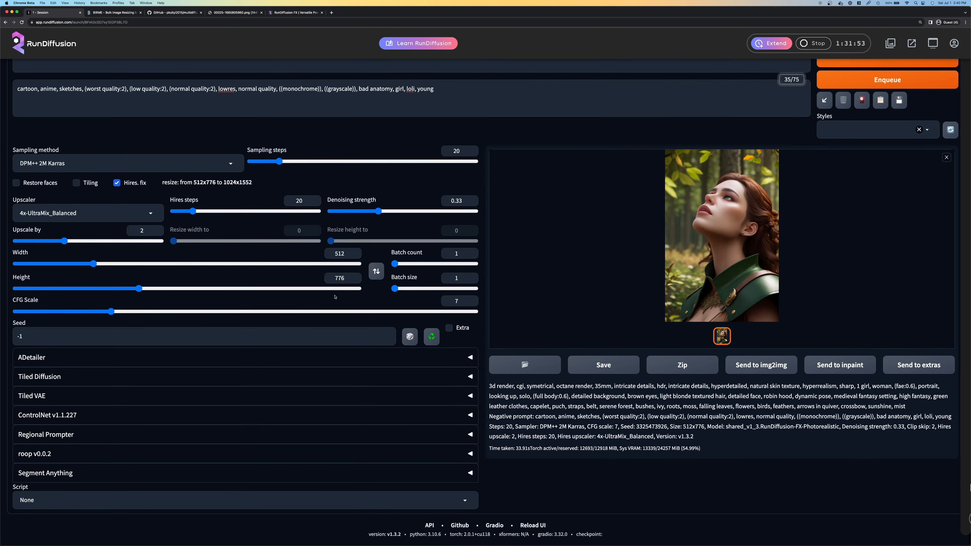
pyautogui.click(242, 357)
pyautogui.scroll(-5, 241, 356)
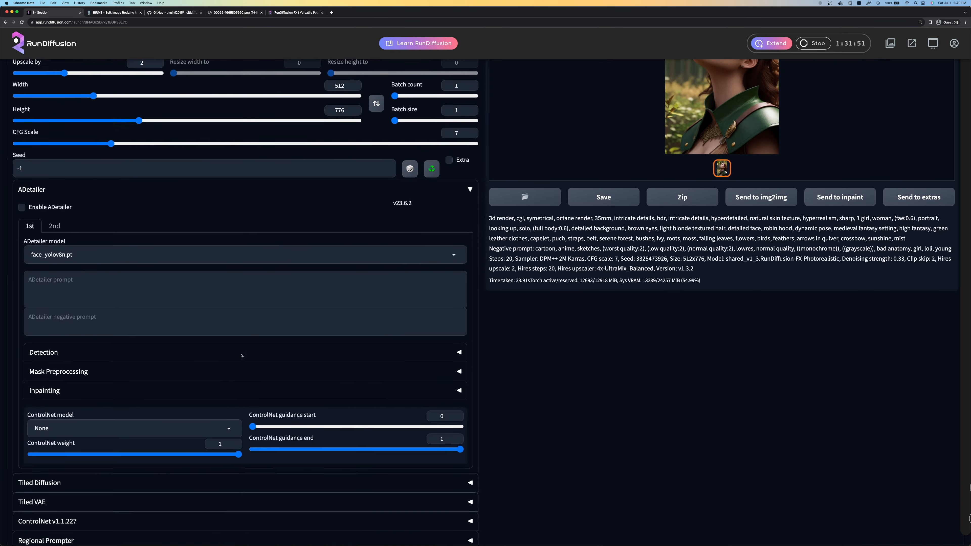
pyautogui.scroll(-1, 241, 356)
pyautogui.click(22, 169)
pyautogui.scroll(-2, 242, 356)
pyautogui.click(134, 322)
pyautogui.click(96, 353)
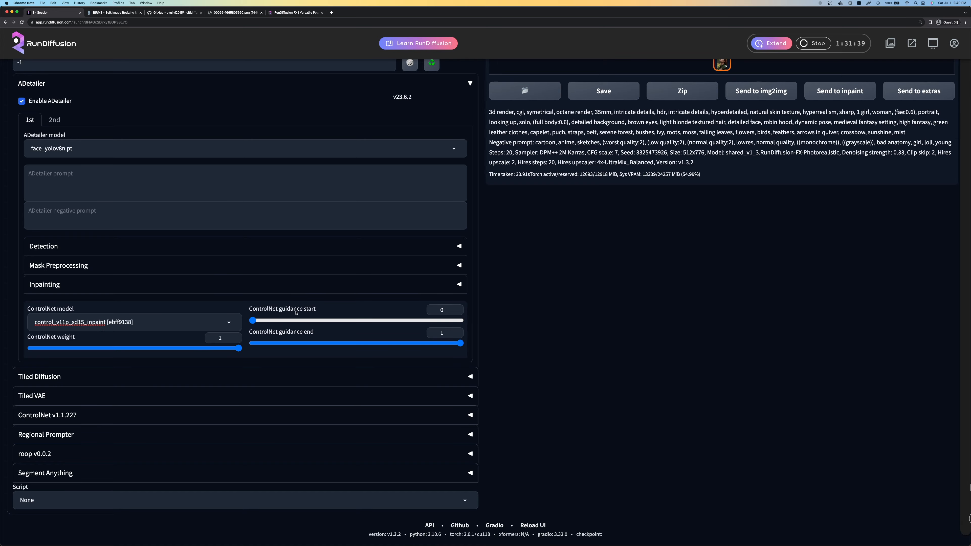
# Generate an image with ADetailer enabled and inspect the result in the full-size viewer
pyautogui.scroll(10, 185, 191)
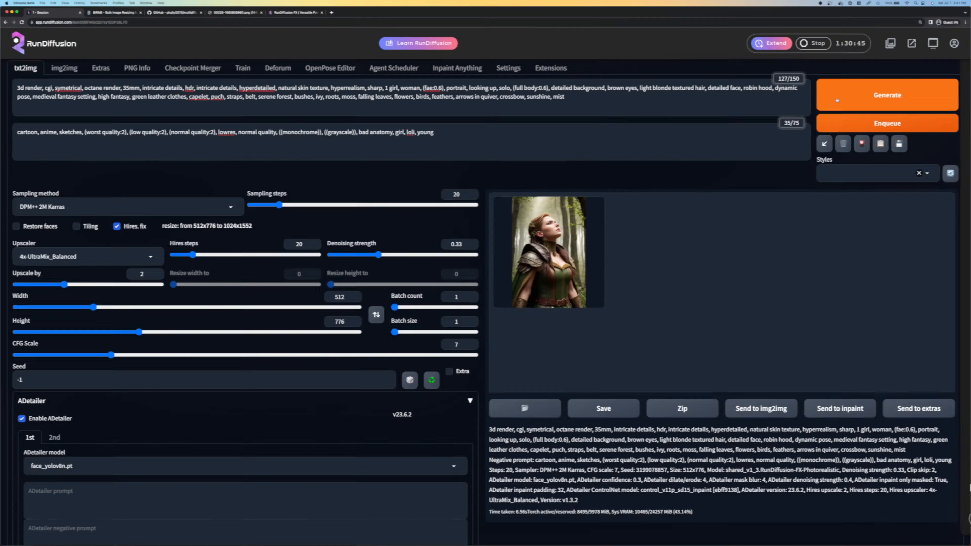
pyautogui.click(837, 101)
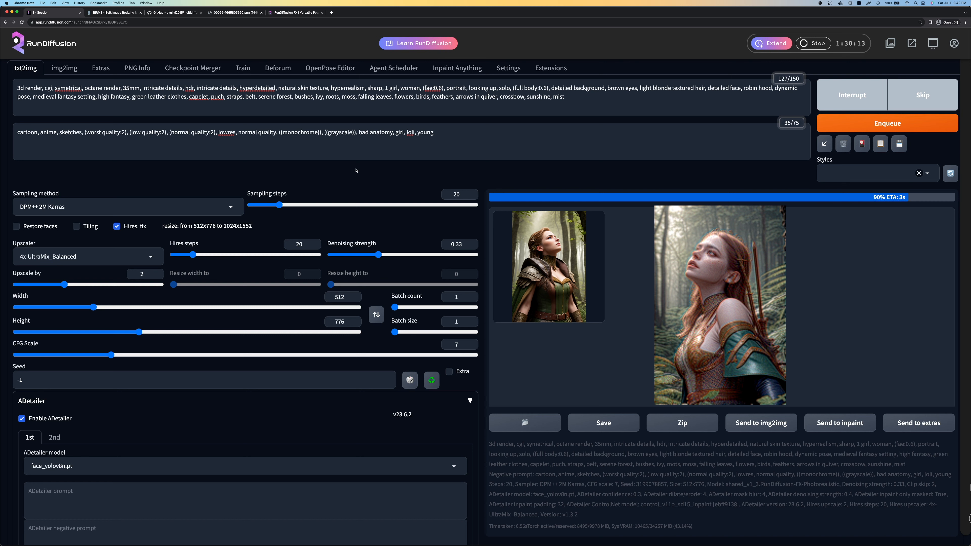
pyautogui.scroll(-6, 46, 171)
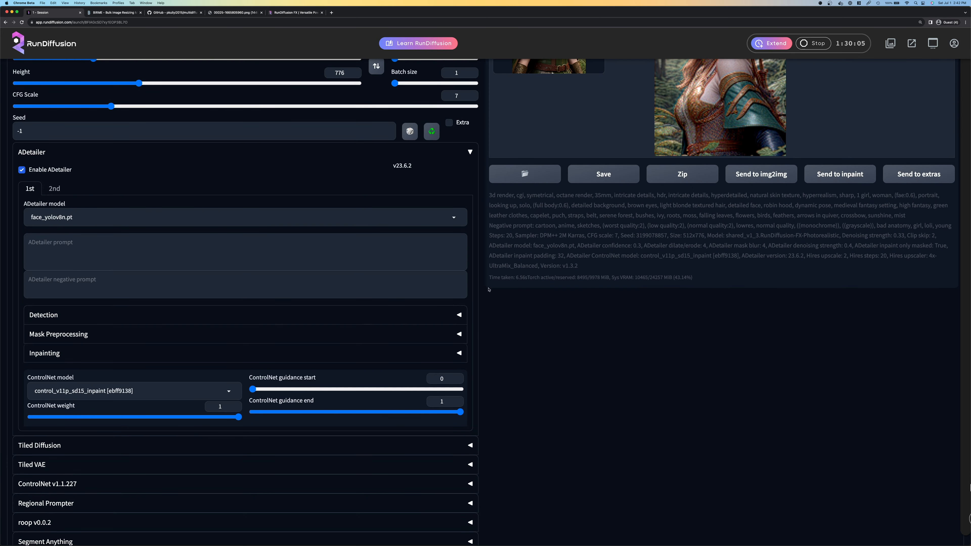
pyautogui.scroll(5, 367, 321)
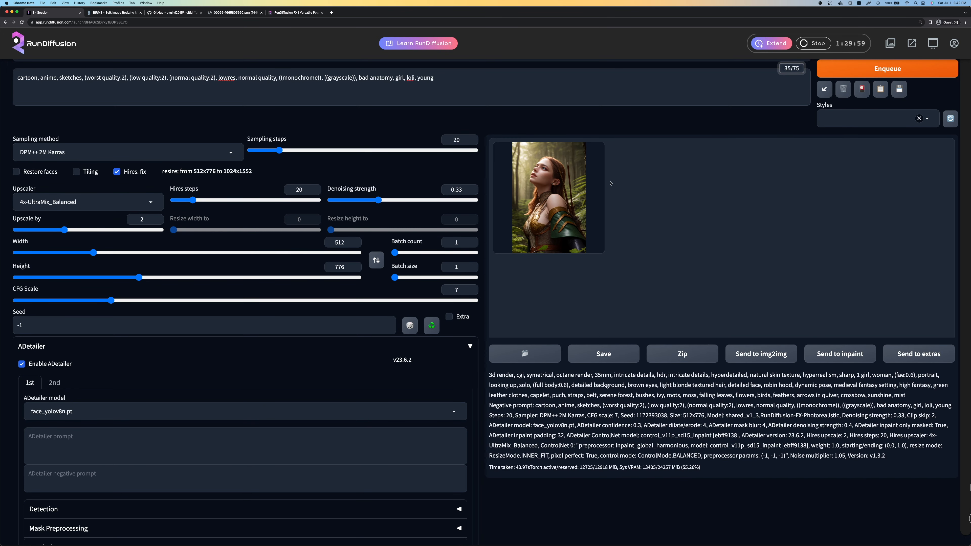
pyautogui.click(577, 196)
pyautogui.click(702, 220)
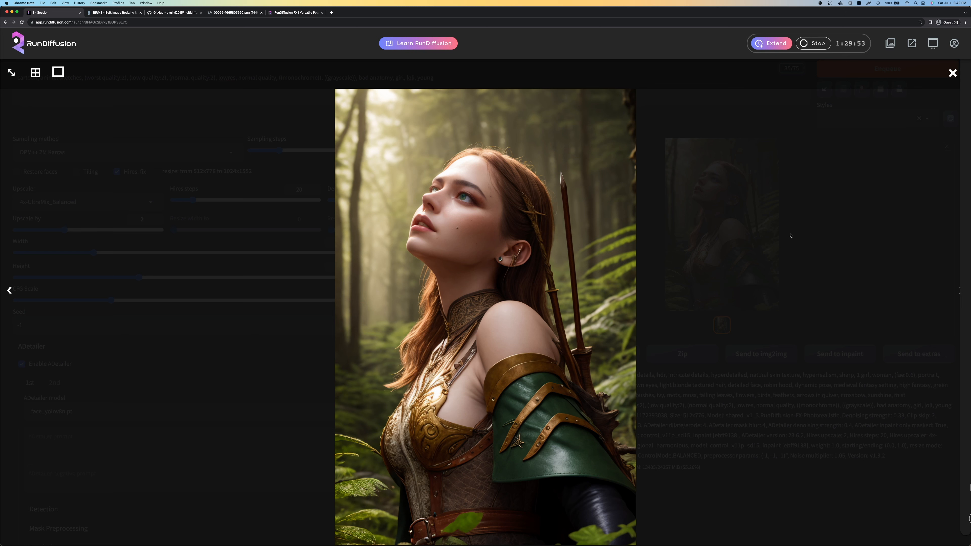
pyautogui.click(435, 192)
# Remove "looking up" from the positive prompt
pyautogui.scroll(3, 476, 134)
pyautogui.moveTo(468, 124); pyautogui.dragTo(498, 125)
pyautogui.press('BackSpace')
pyautogui.rightClick(477, 134)
pyautogui.click(563, 133)
pyautogui.click(564, 134)
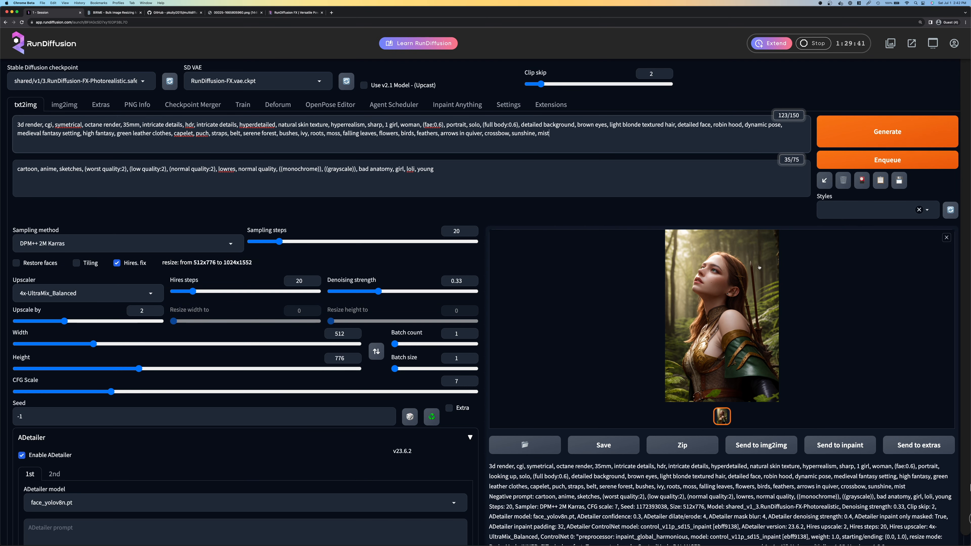
# Generate a new portrait from the edited prompt and inspect it zoomed in in the full-size viewer
pyautogui.click(752, 267)
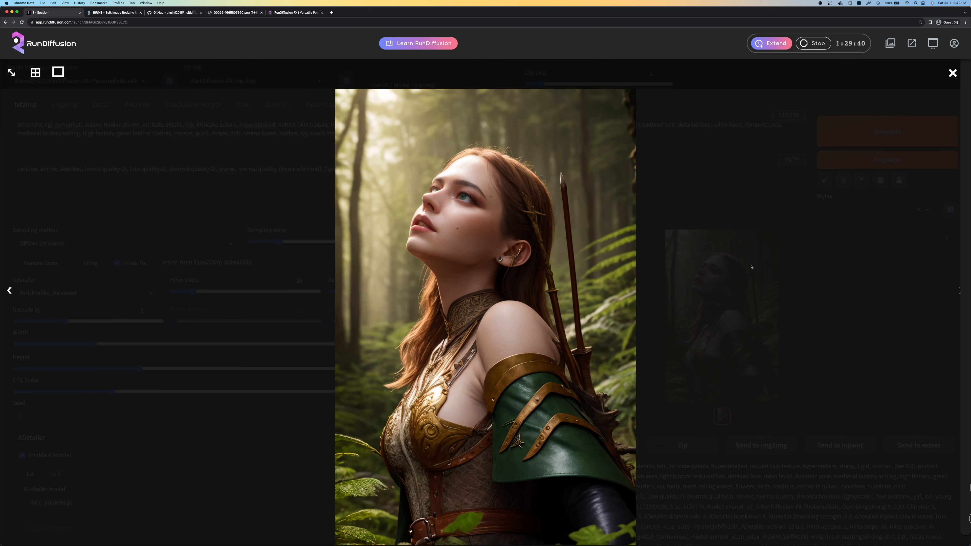
pyautogui.click(194, 168)
pyautogui.click(856, 133)
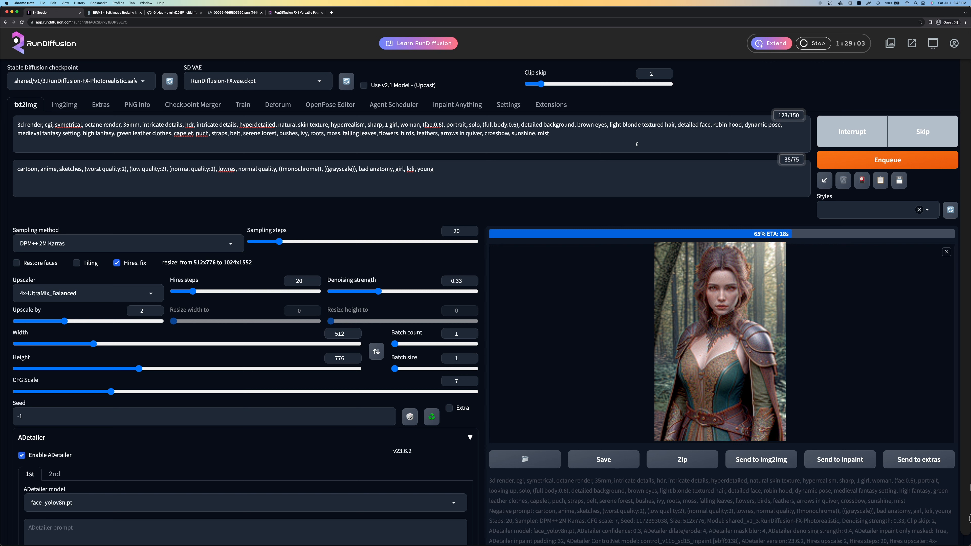
pyautogui.click(720, 317)
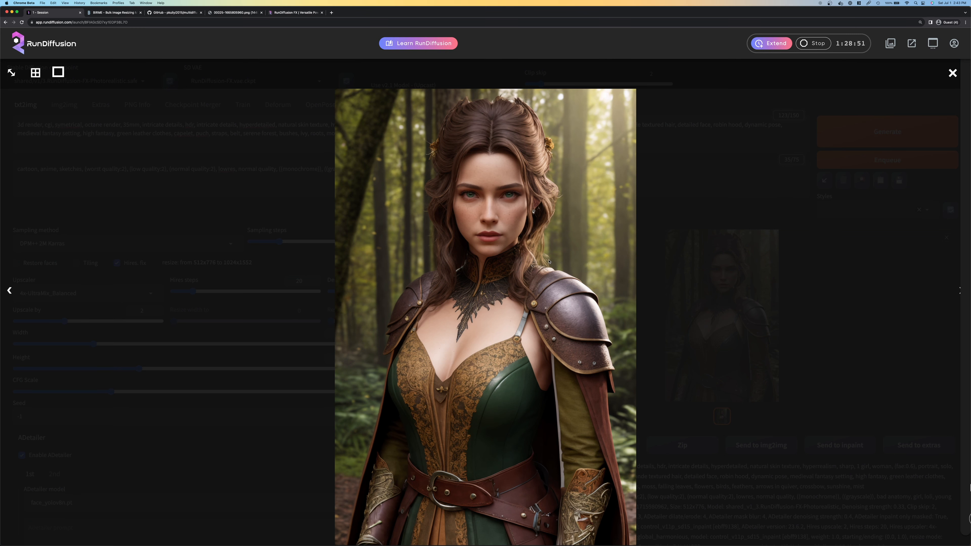
pyautogui.click(11, 72)
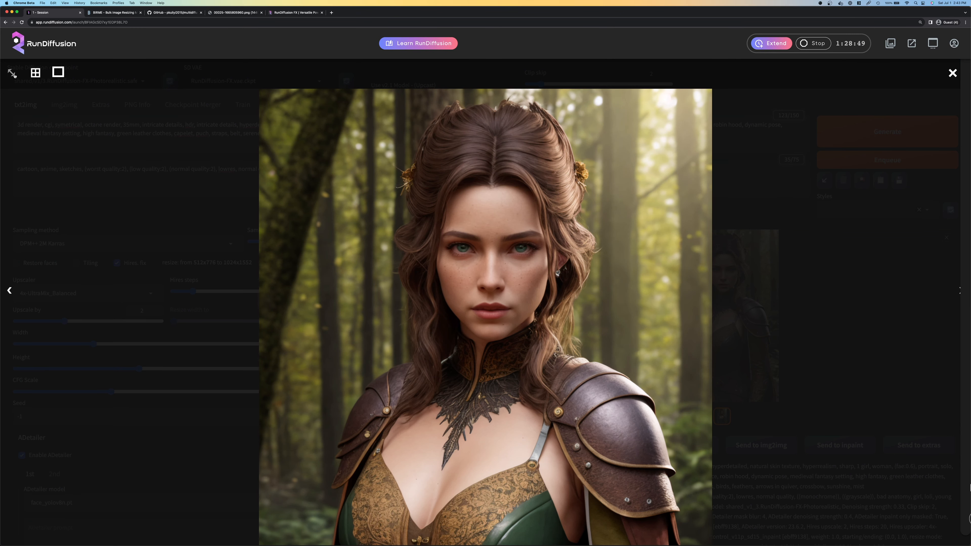
pyautogui.scroll(-5, 469, 264)
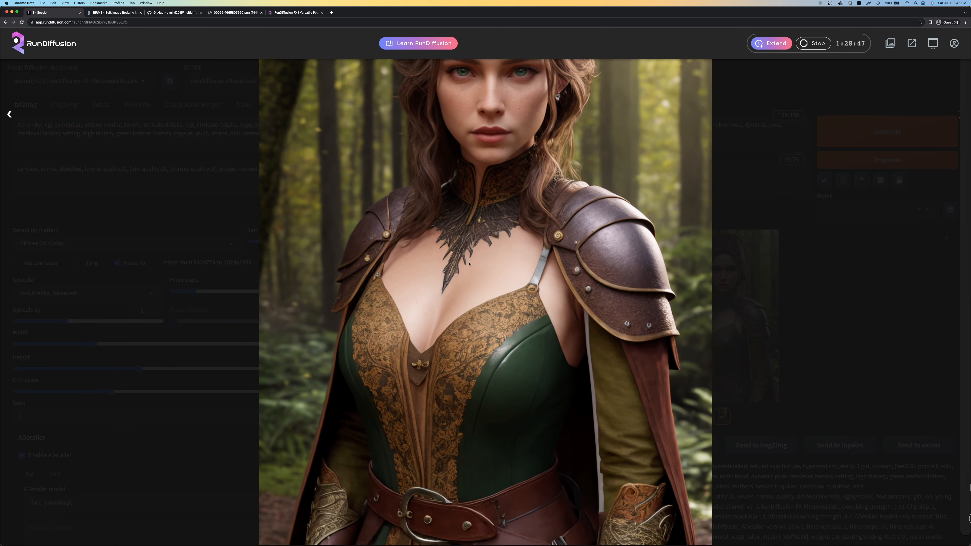
pyautogui.press('Escape')
# Review the new portrait at full size and save it under its default file name in the Downloads folder
pyautogui.click(113, 12)
pyautogui.click(39, 14)
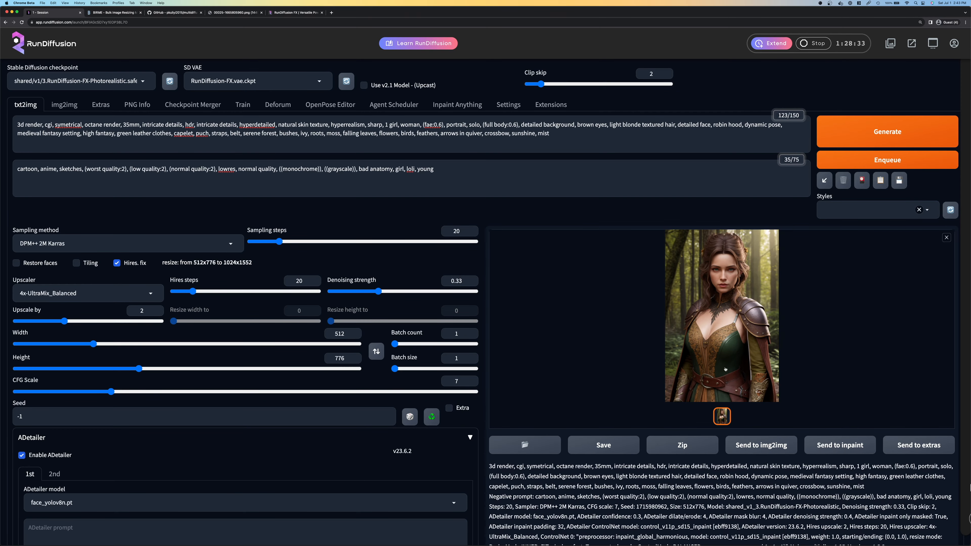
pyautogui.click(746, 377)
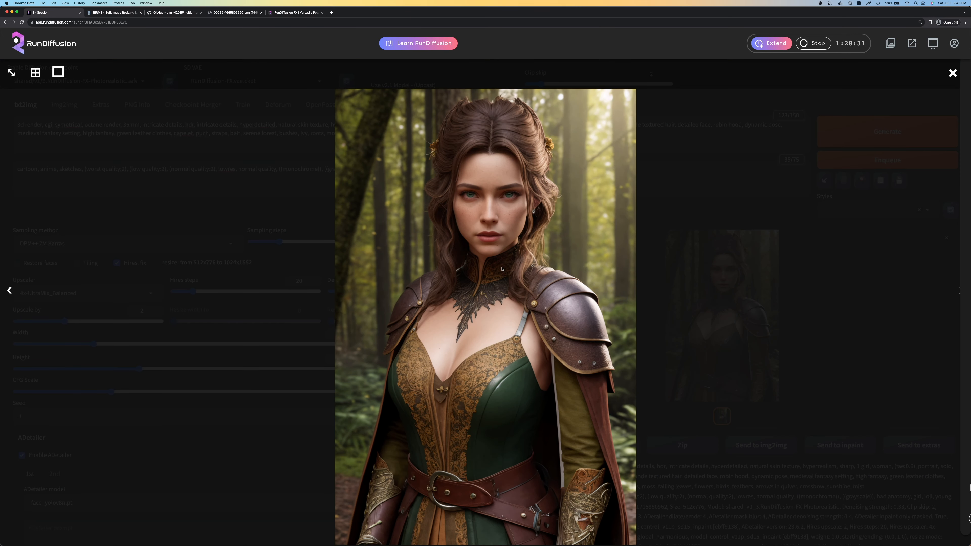
pyautogui.press('Escape')
pyautogui.rightClick(724, 301)
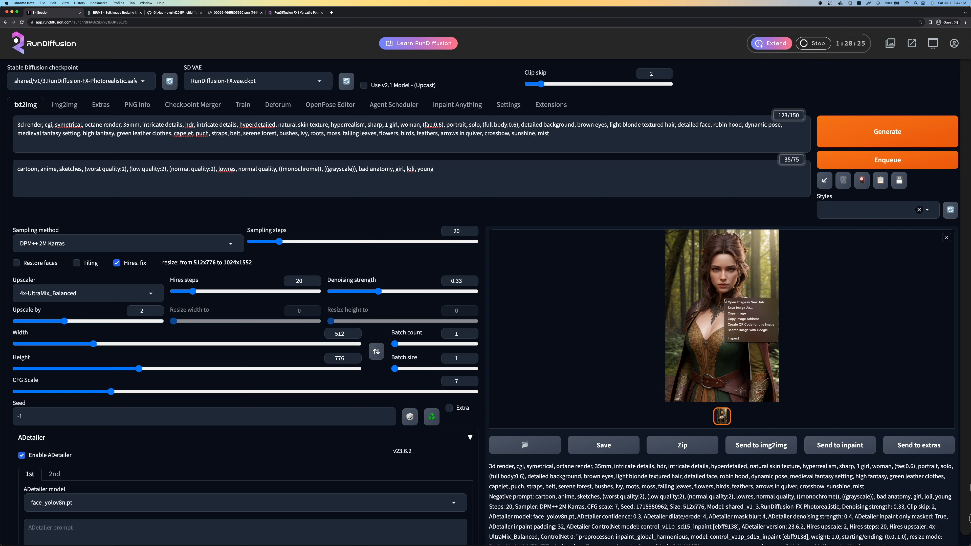
pyautogui.click(738, 307)
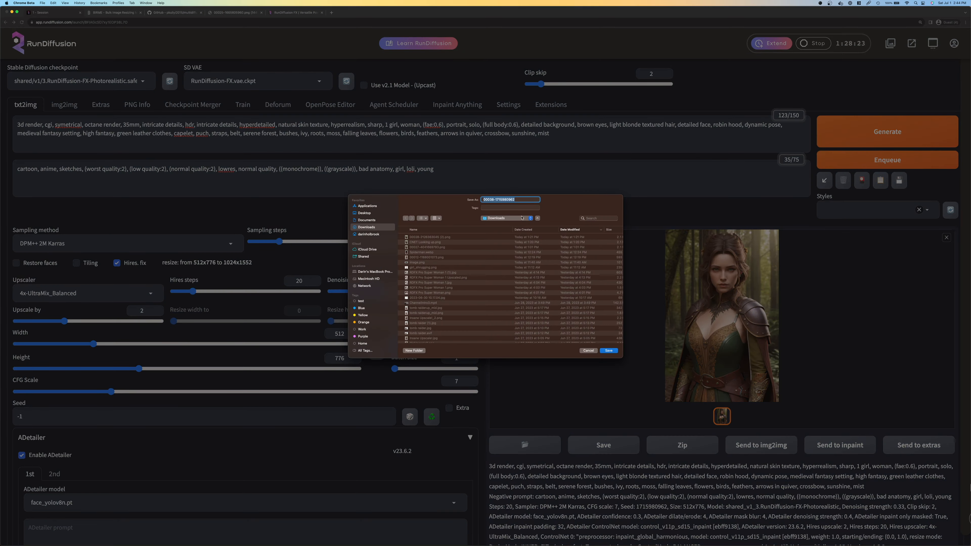
pyautogui.click(608, 351)
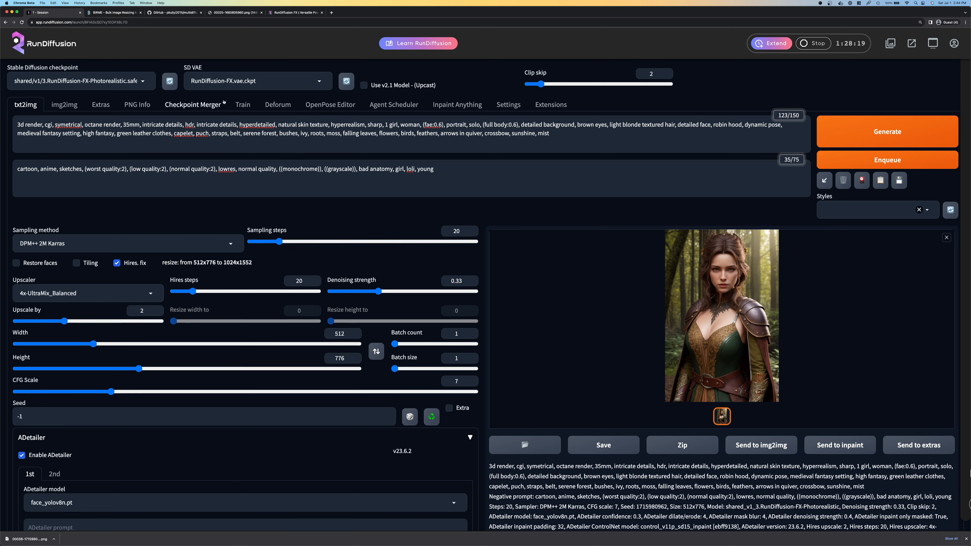
# Load the downloaded portrait into Birme and save a 512 × 776 px JPEG copy at quality 100
pyautogui.click(113, 12)
pyautogui.moveTo(28, 539); pyautogui.dragTo(241, 179)
pyautogui.click(908, 138)
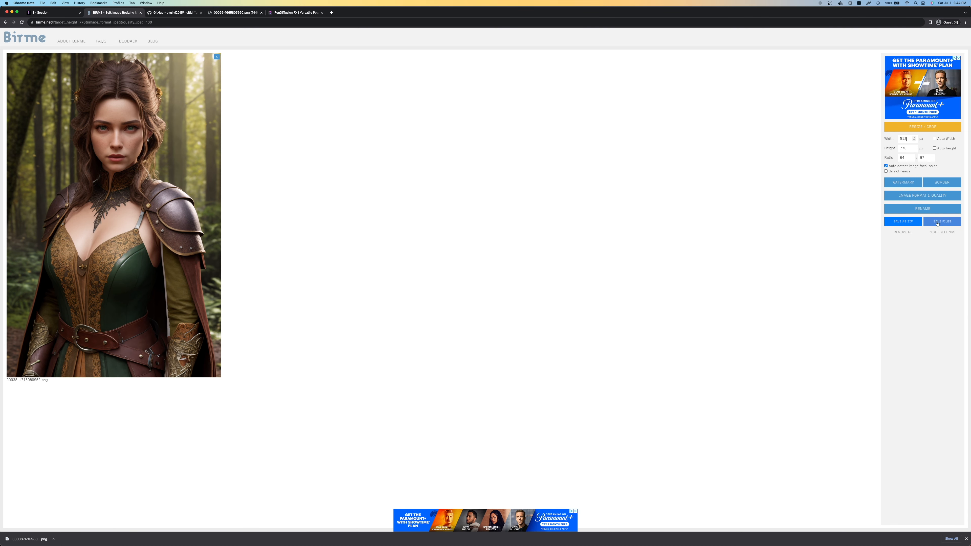
pyautogui.click(923, 196)
pyautogui.click(942, 212)
# Return to the RunDiffusion session and examine the portrait's face and armour details zoomed in at full size
pyautogui.click(40, 13)
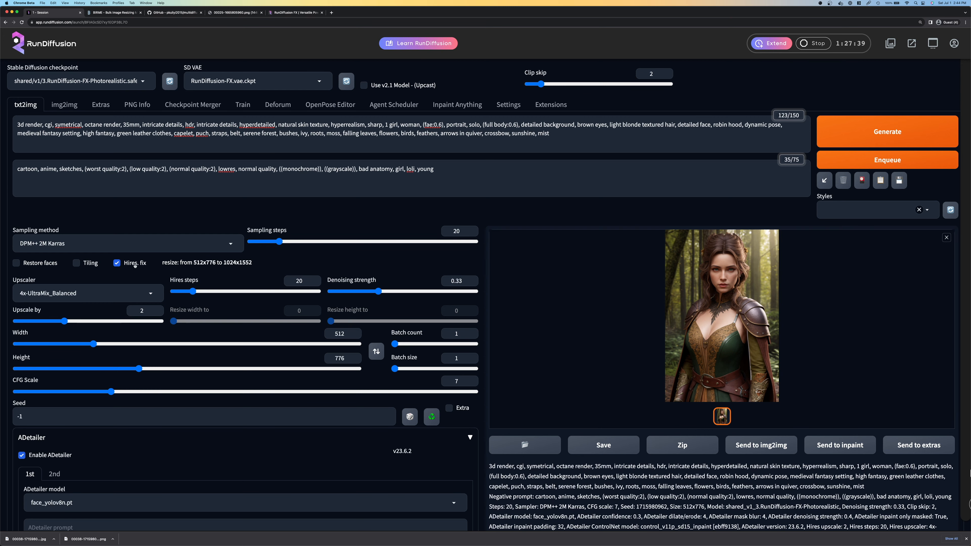
pyautogui.click(676, 314)
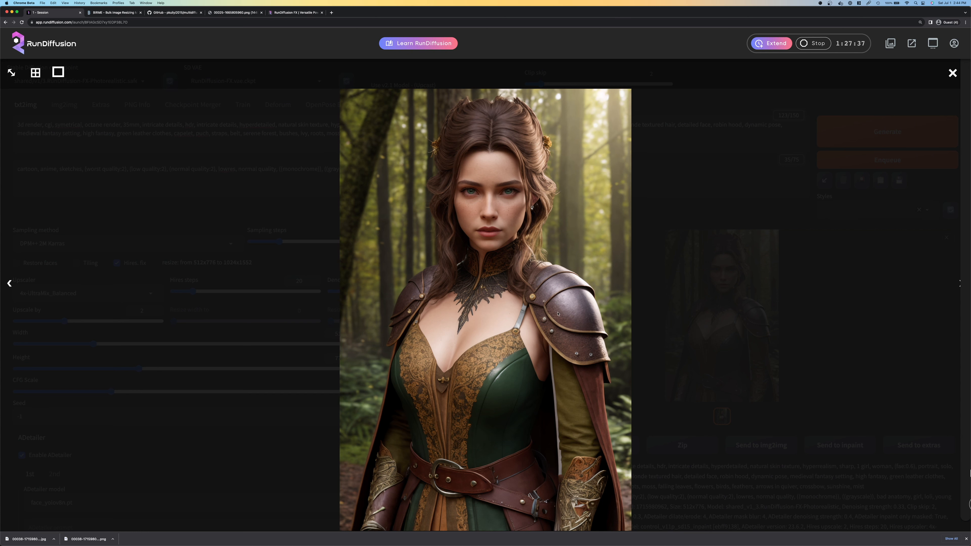
pyautogui.click(11, 72)
pyautogui.scroll(-3, 451, 442)
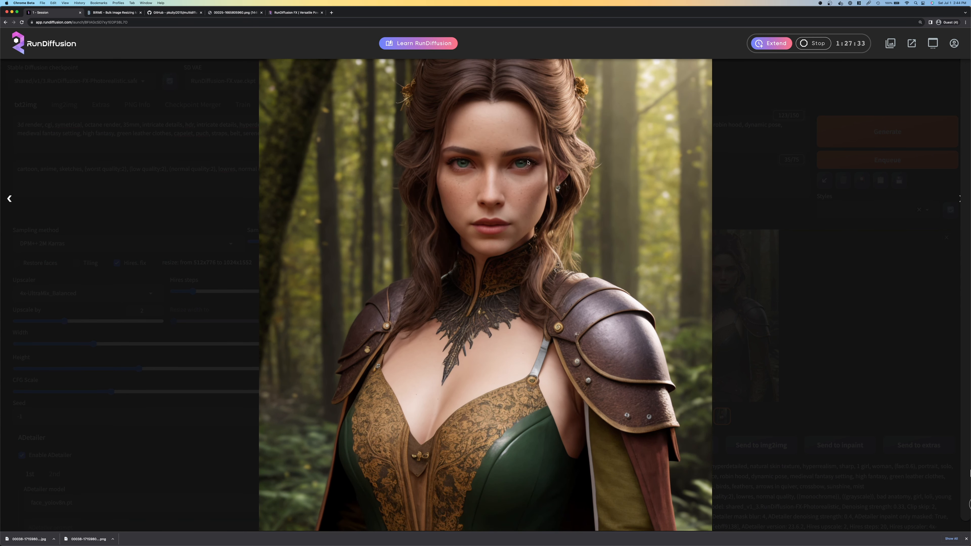
pyautogui.click(159, 135)
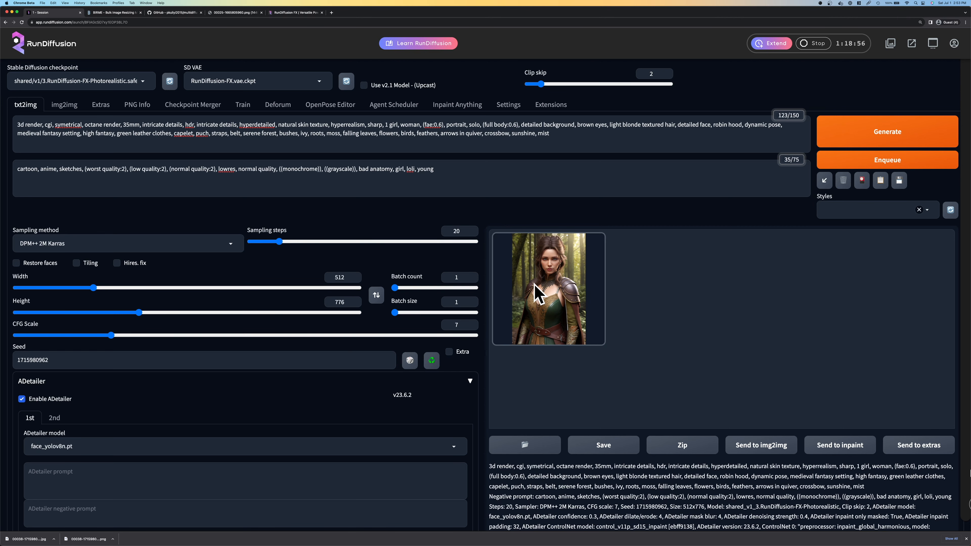
# Turn Hires. fix back on for the fixed-seed portrait and open the Resize / Crop settings in Birme
pyautogui.click(121, 266)
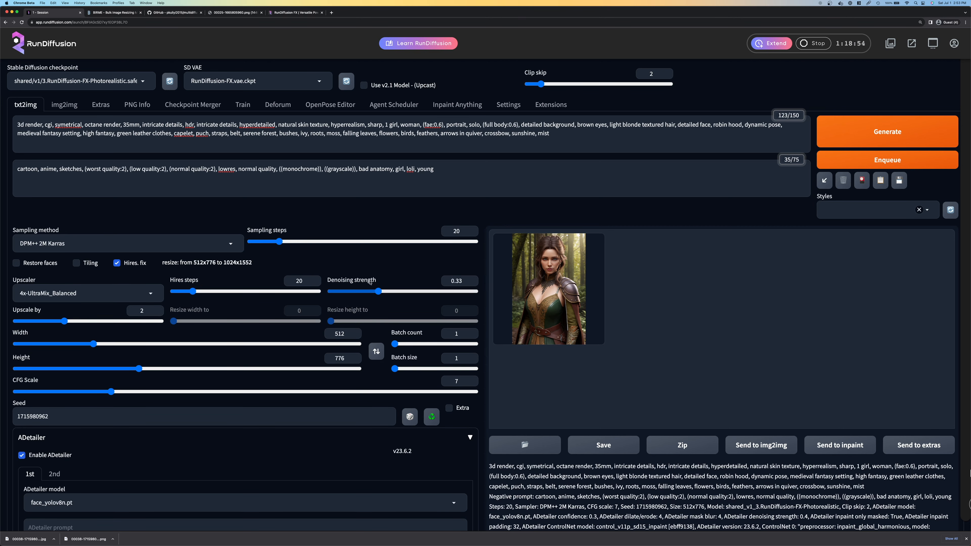
pyautogui.click(107, 13)
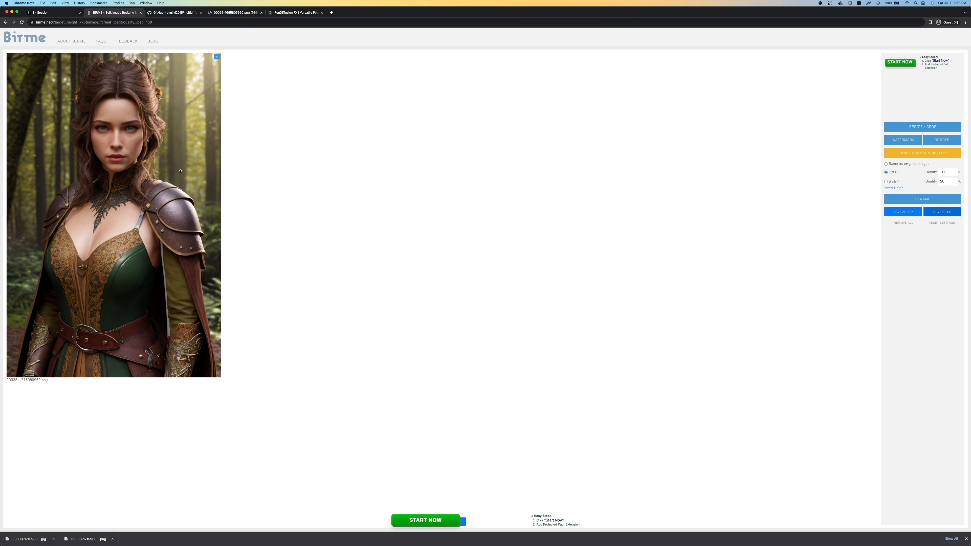
pyautogui.click(909, 127)
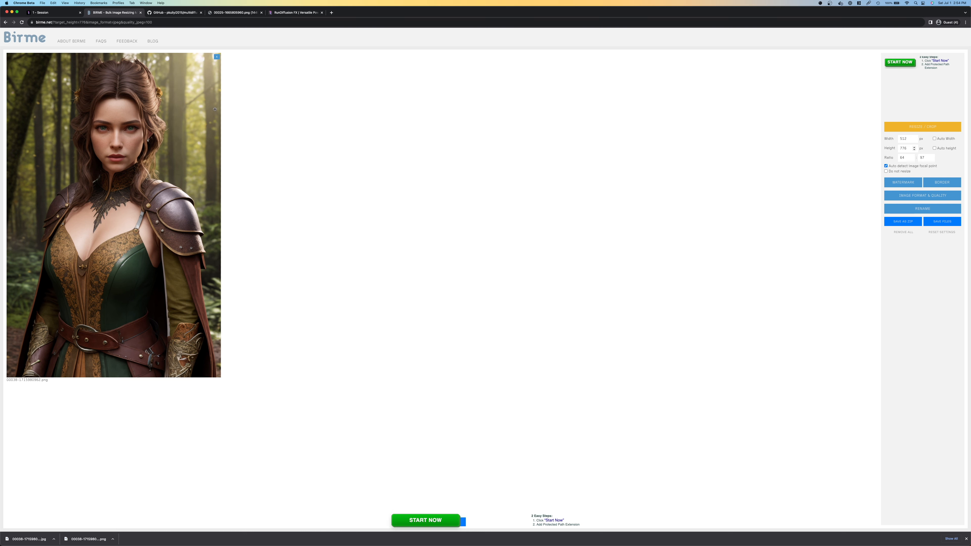
# Return to the RunDiffusion session and review the img2img input image, resize, sampling and Tiled Diffusion settings
pyautogui.click(60, 16)
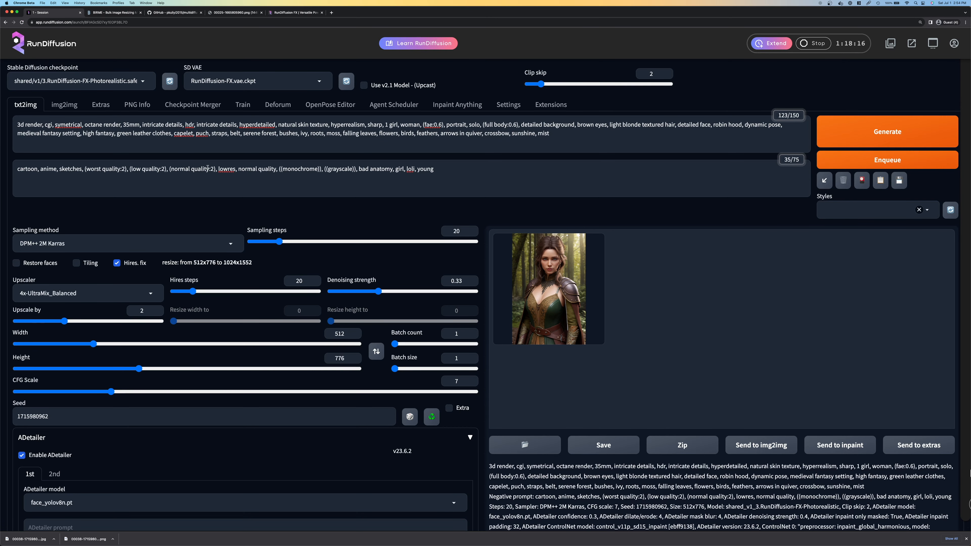
pyautogui.click(64, 105)
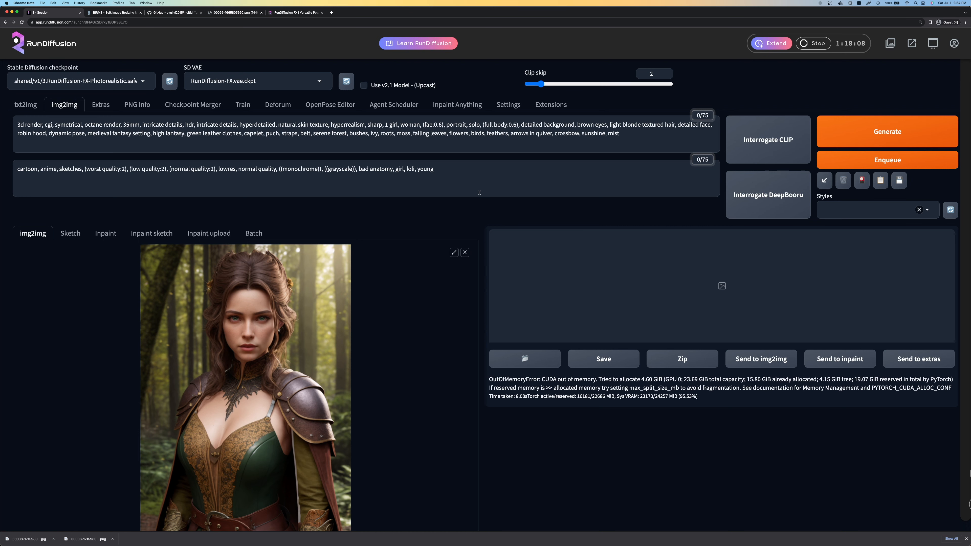
pyautogui.scroll(-2, 443, 189)
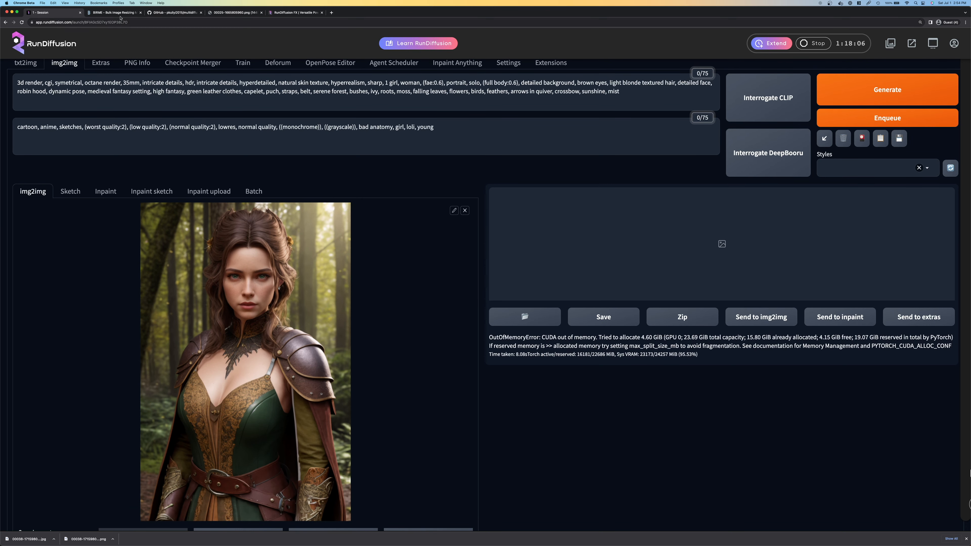
pyautogui.click(114, 12)
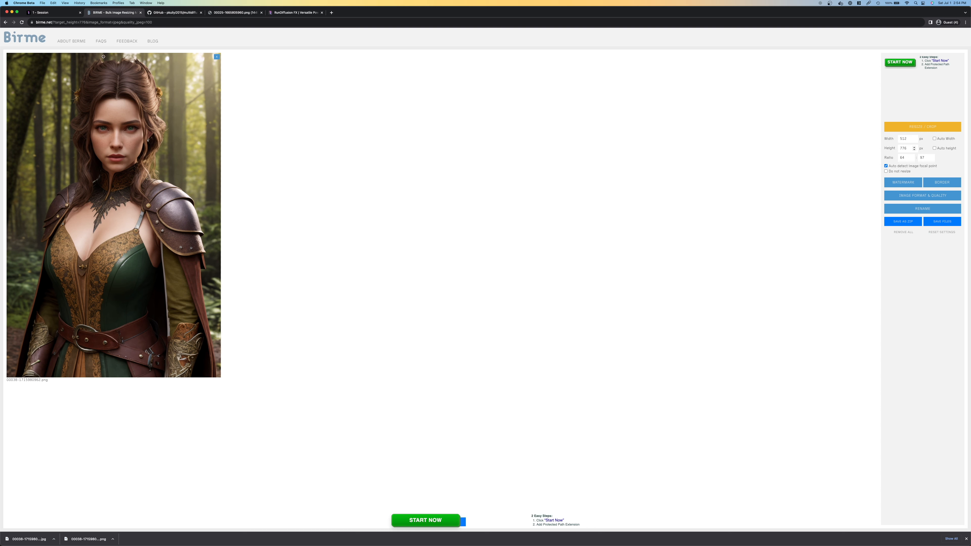
pyautogui.click(53, 12)
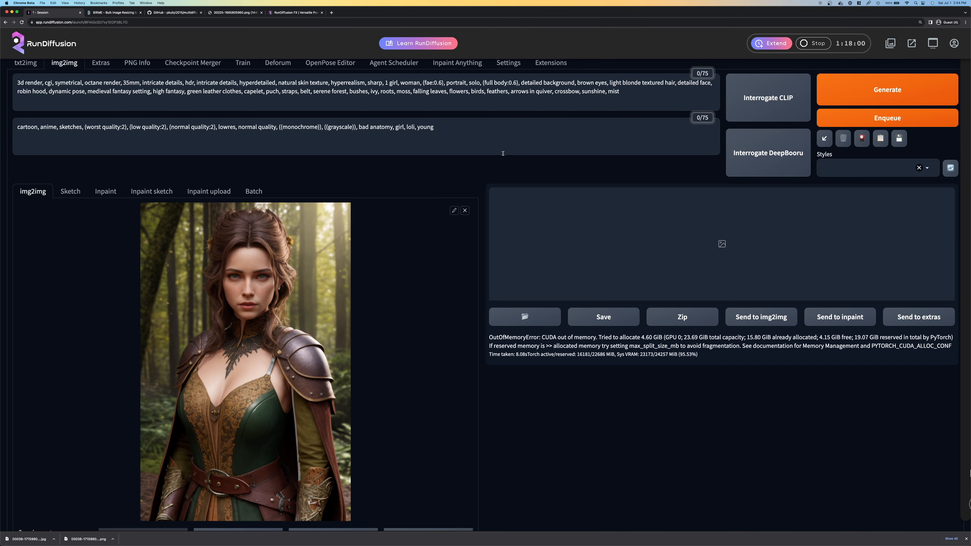
pyautogui.scroll(2, 503, 154)
pyautogui.scroll(-4, 503, 154)
pyautogui.scroll(-7, 503, 155)
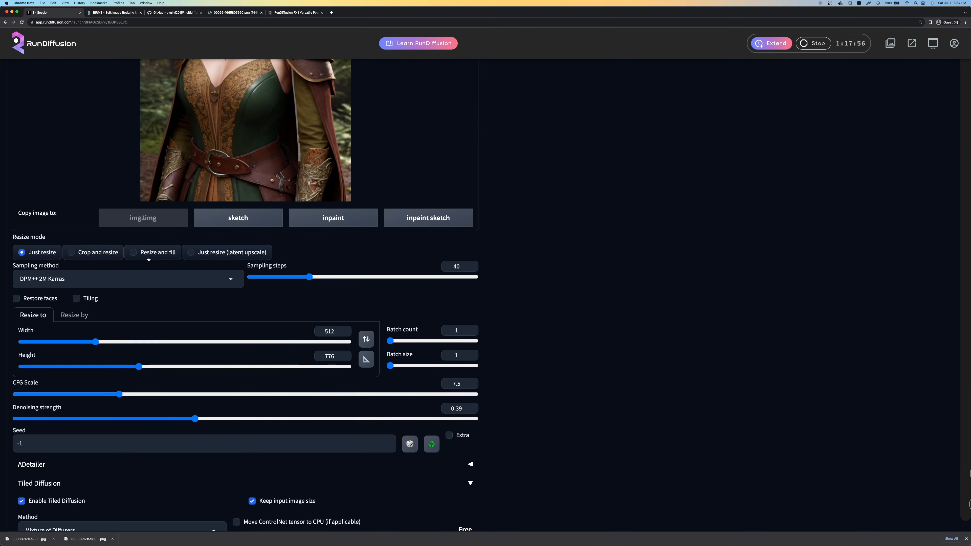
pyautogui.scroll(-1, 504, 280)
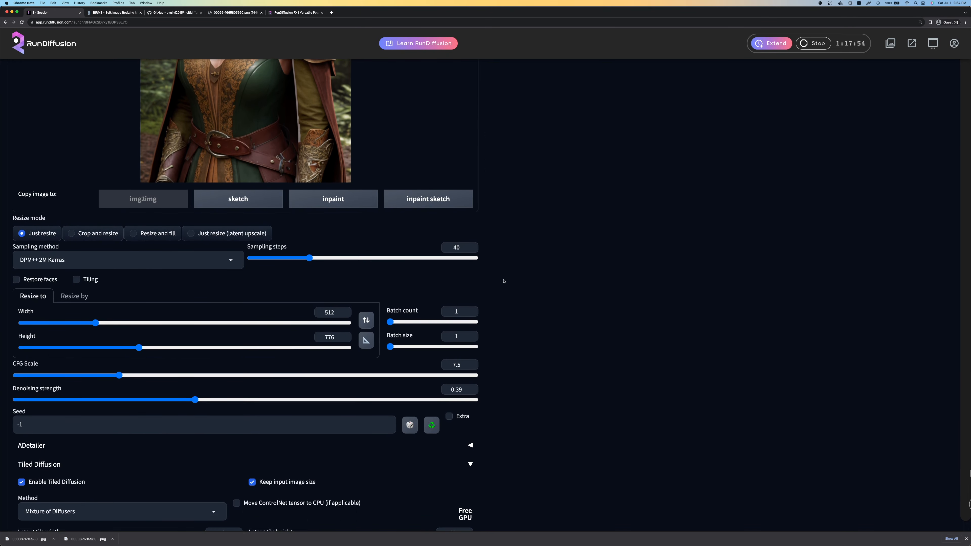
pyautogui.scroll(-1, 503, 281)
pyautogui.scroll(9, 504, 281)
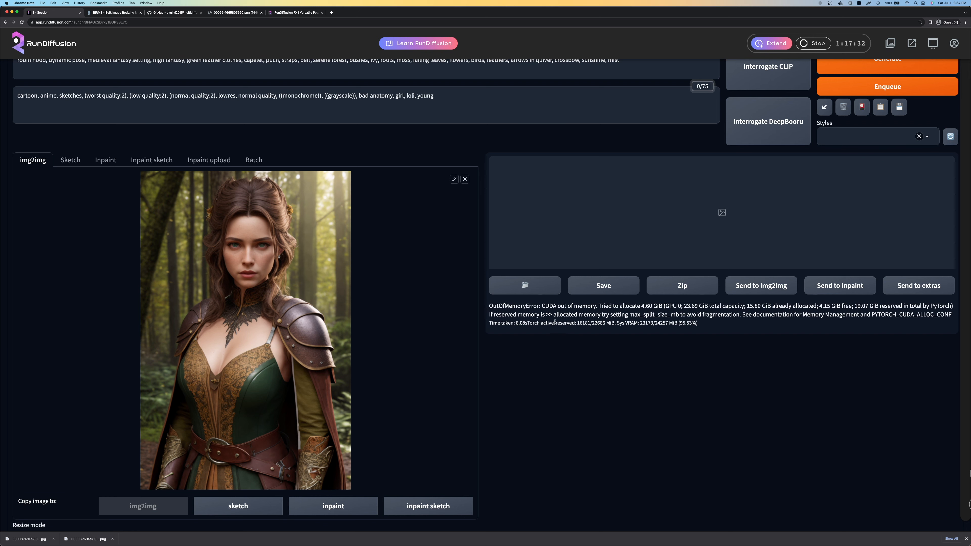
pyautogui.scroll(1, 534, 328)
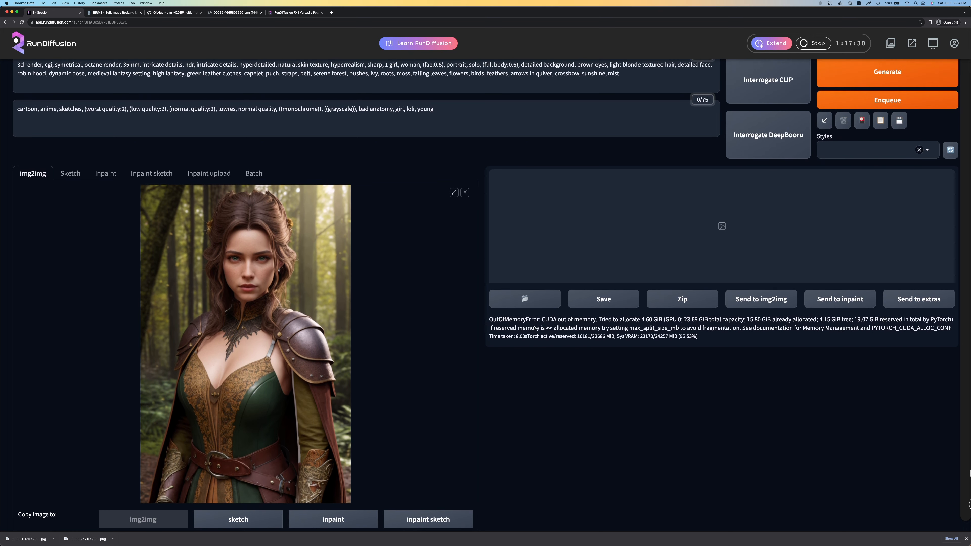
# Compare Birme's output dimensions with the img2img resize settings and read the message under the output preview
pyautogui.click(113, 16)
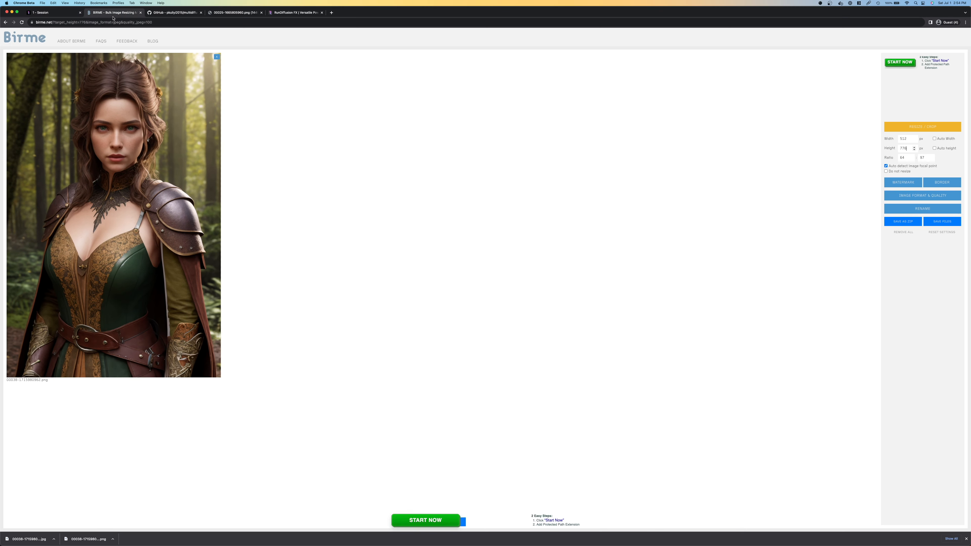
pyautogui.click(59, 13)
pyautogui.click(113, 12)
pyautogui.click(57, 13)
pyautogui.scroll(-5, 503, 202)
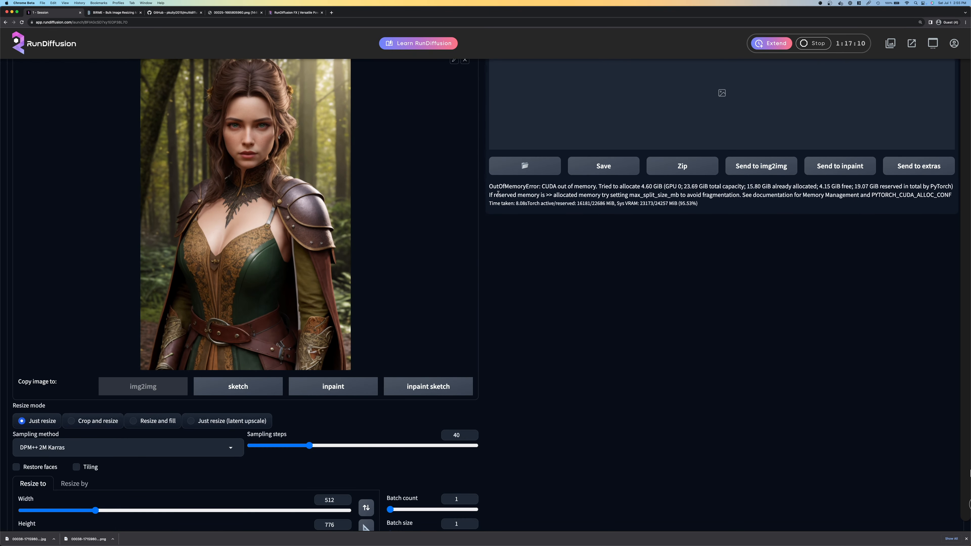
pyautogui.moveTo(489, 186); pyautogui.dragTo(705, 203)
pyautogui.click(705, 204)
pyautogui.scroll(-5, 515, 277)
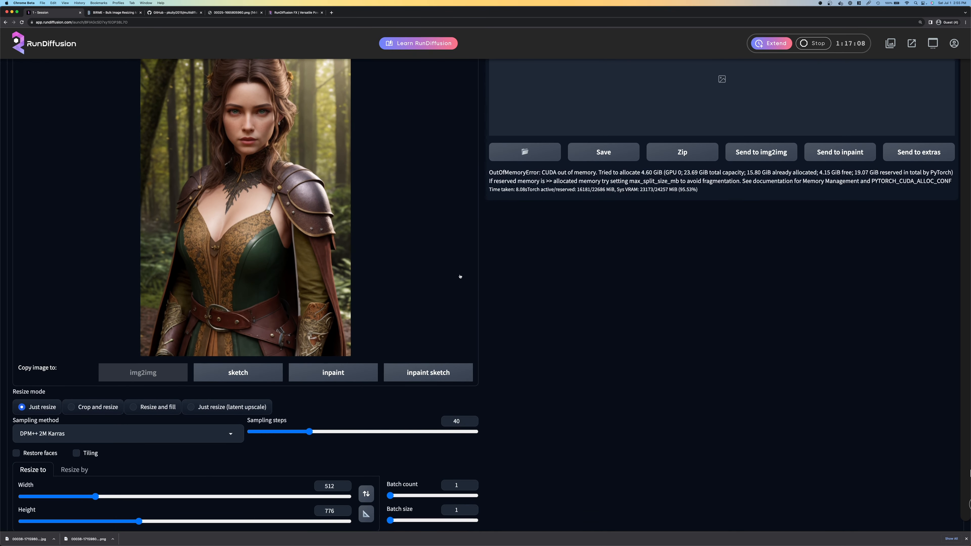
pyautogui.scroll(10, 250, 316)
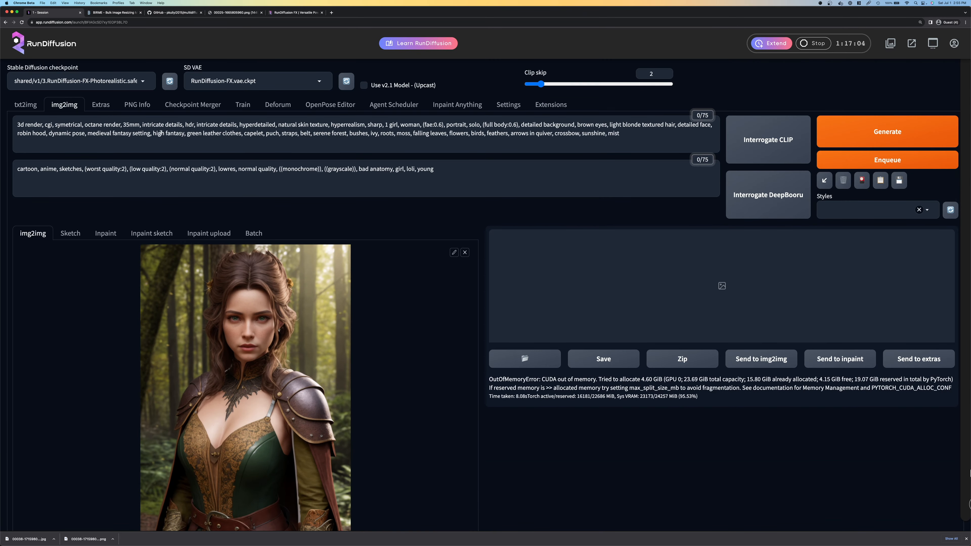
pyautogui.scroll(-6, 228, 187)
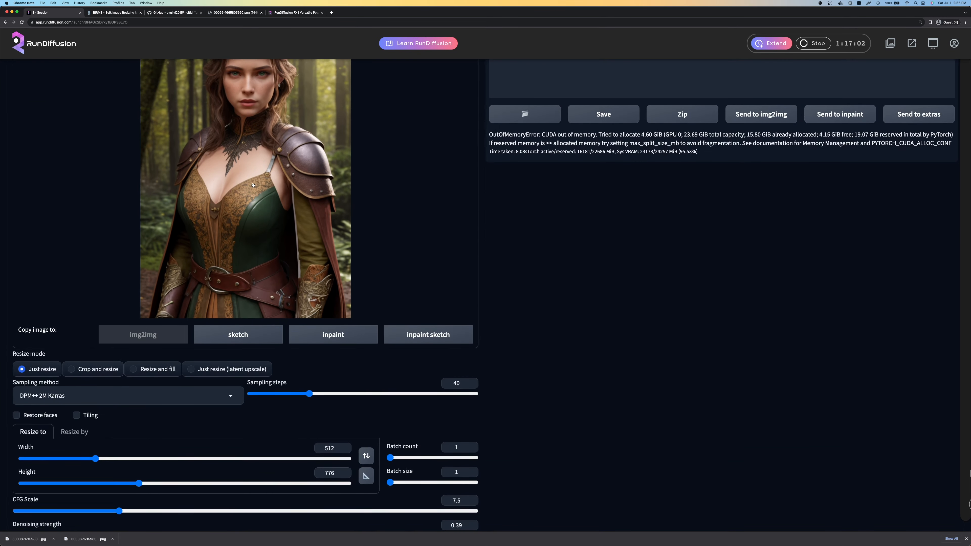
pyautogui.scroll(2, 252, 185)
pyautogui.click(111, 12)
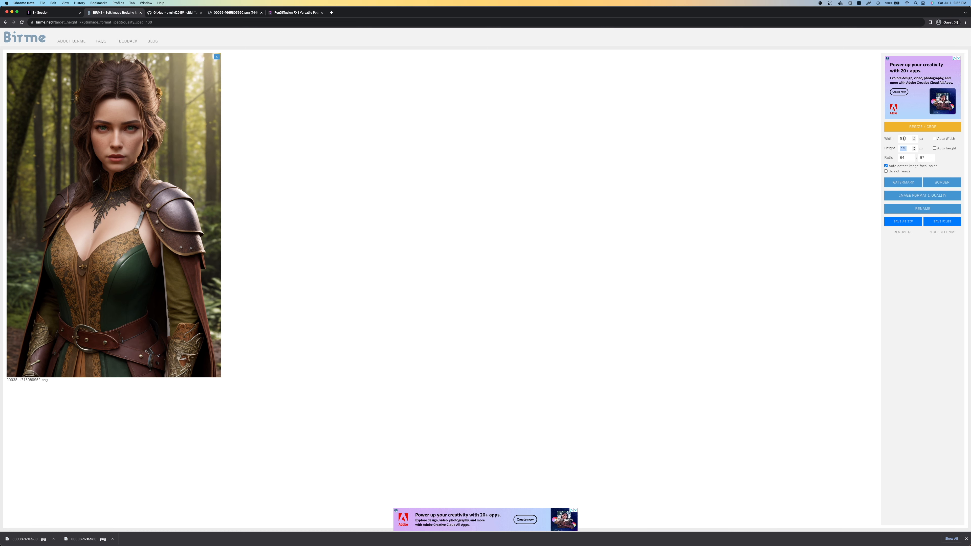
pyautogui.press('Tab')
pyautogui.click(40, 13)
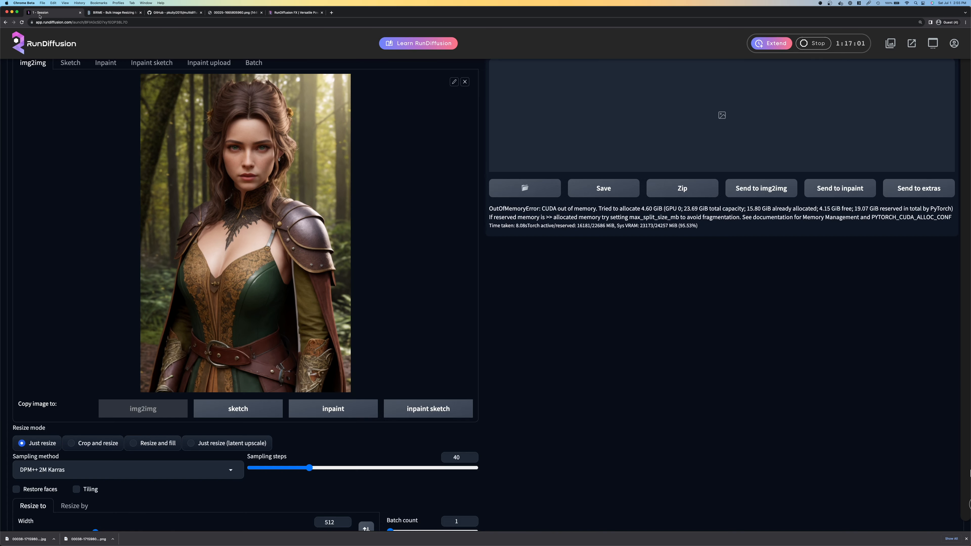
pyautogui.scroll(-5, 305, 235)
pyautogui.scroll(10, 309, 202)
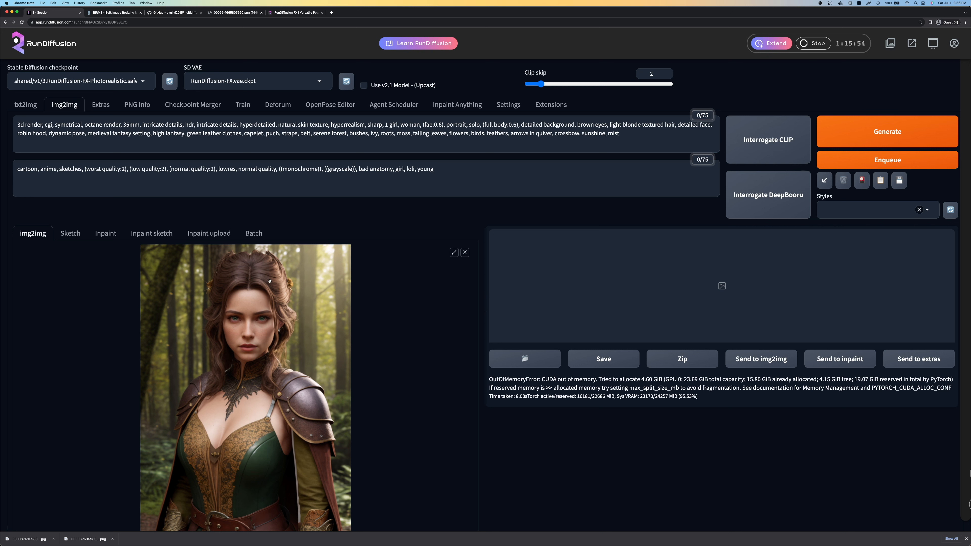
# Check the img2img prompt and Tiled Diffusion settings, and start generating the upscaled portrait
pyautogui.doubleClick(463, 134)
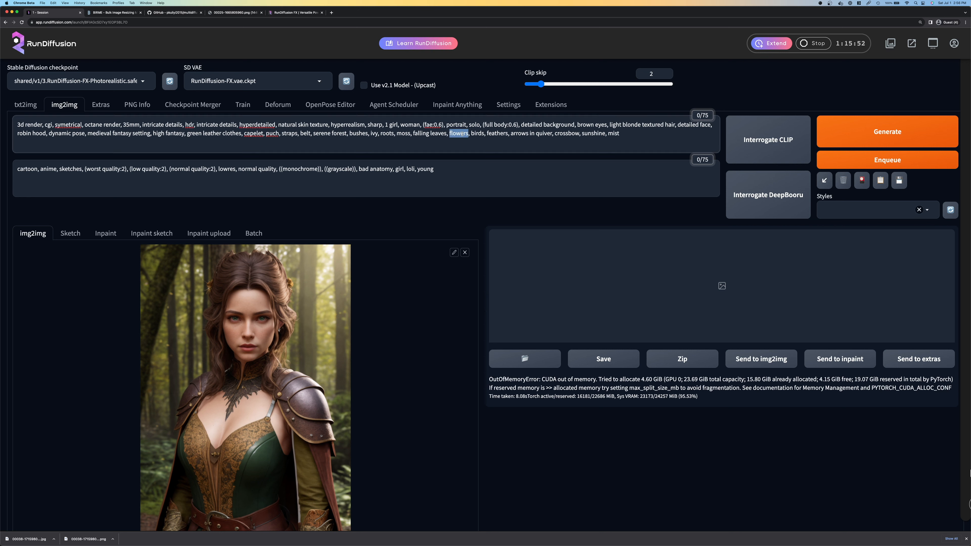
pyautogui.scroll(-20, 505, 296)
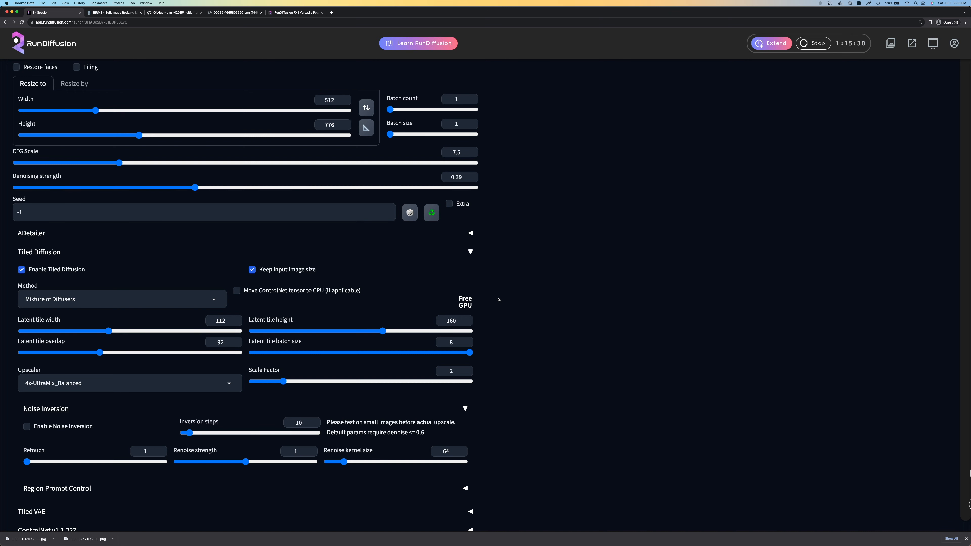
pyautogui.scroll(-5, 498, 299)
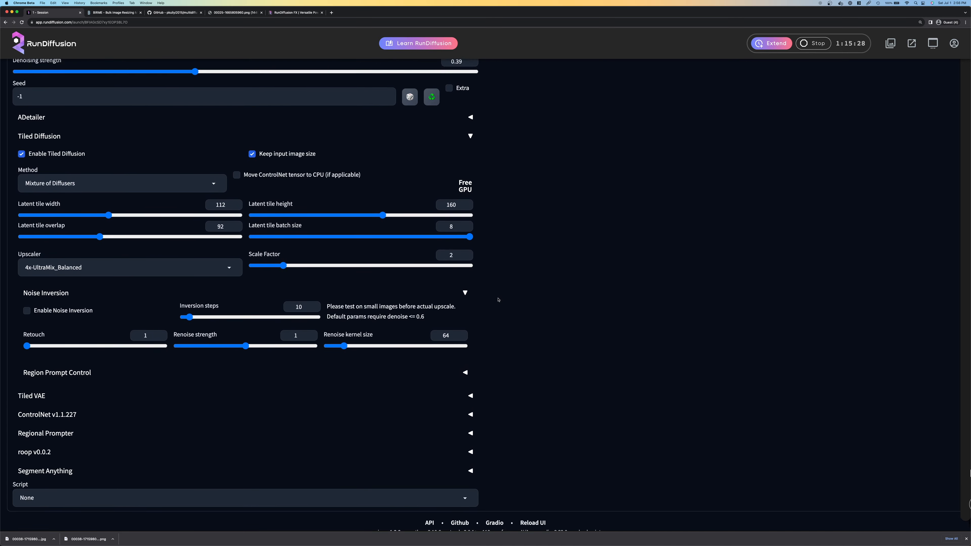
pyautogui.scroll(15, 498, 306)
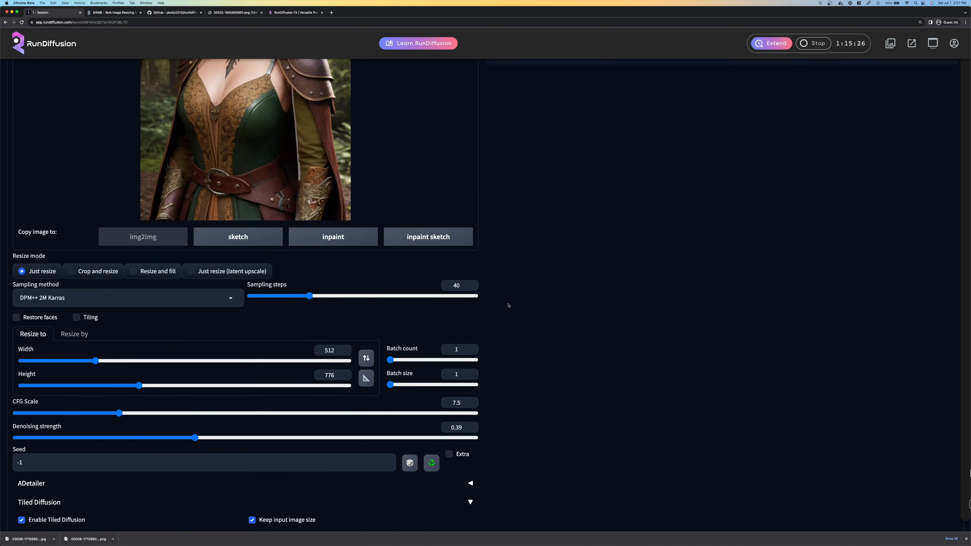
pyautogui.click(887, 132)
# Expand Tiled Diffusion's Region Prompt Control and load the downsized JPEG portrait as its reference image
pyautogui.scroll(-12, 726, 195)
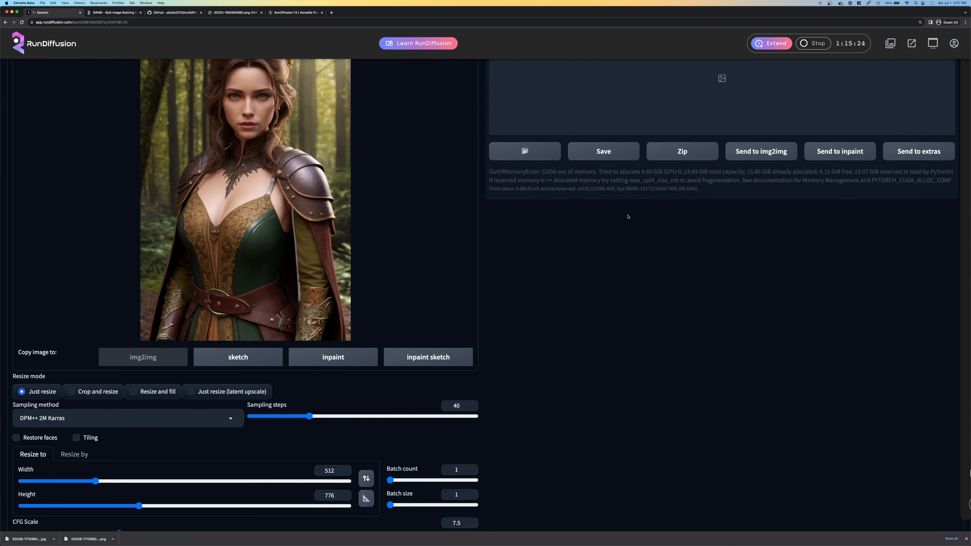
pyautogui.scroll(-2, 600, 219)
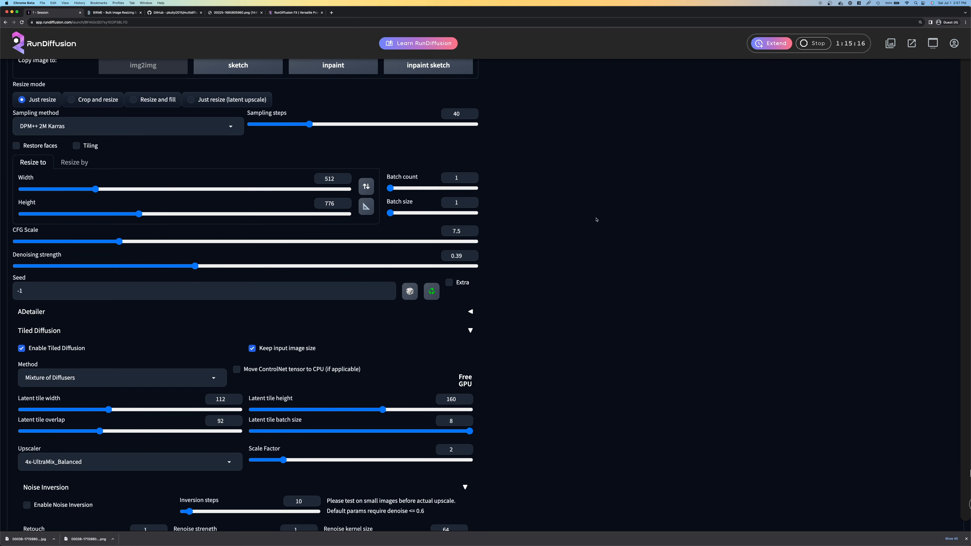
pyautogui.scroll(-4, 545, 248)
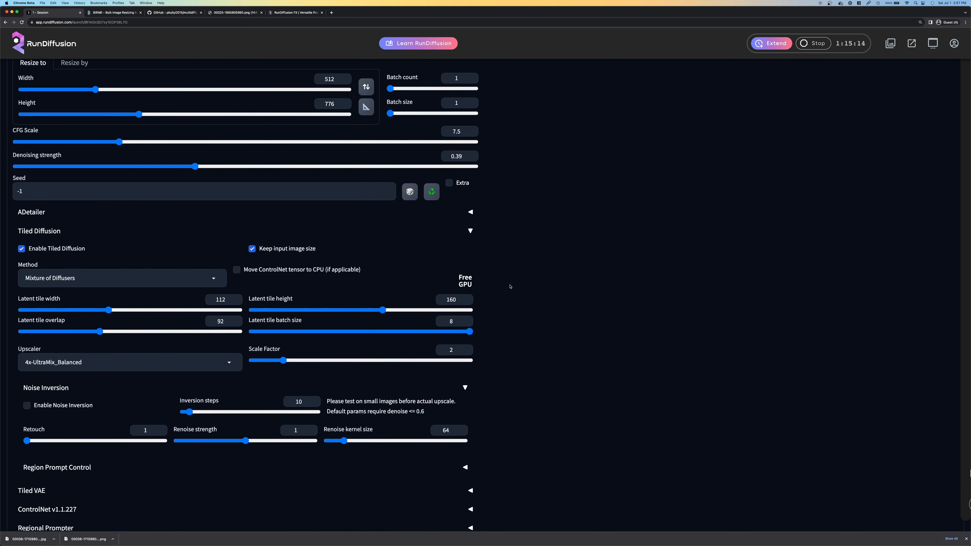
pyautogui.scroll(15, 561, 288)
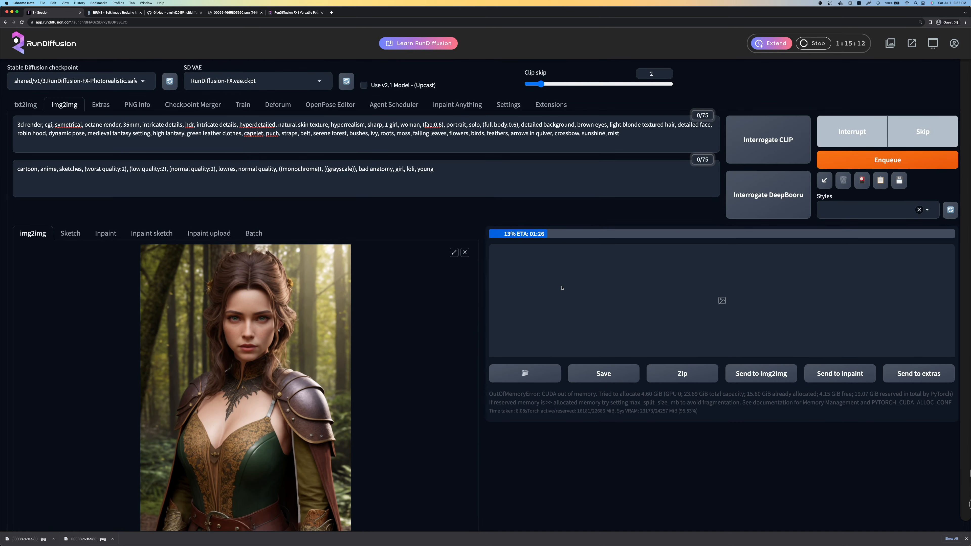
pyautogui.scroll(-15, 561, 287)
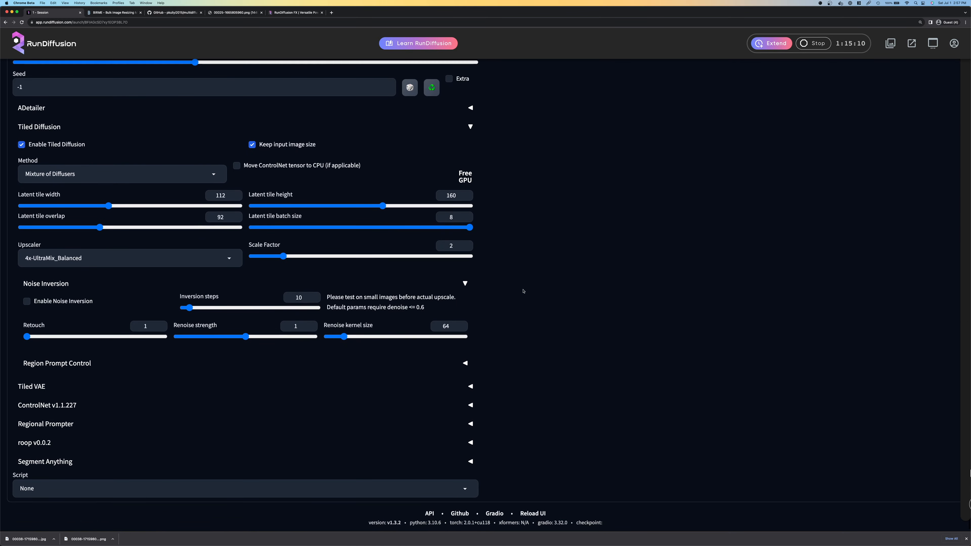
pyautogui.click(71, 363)
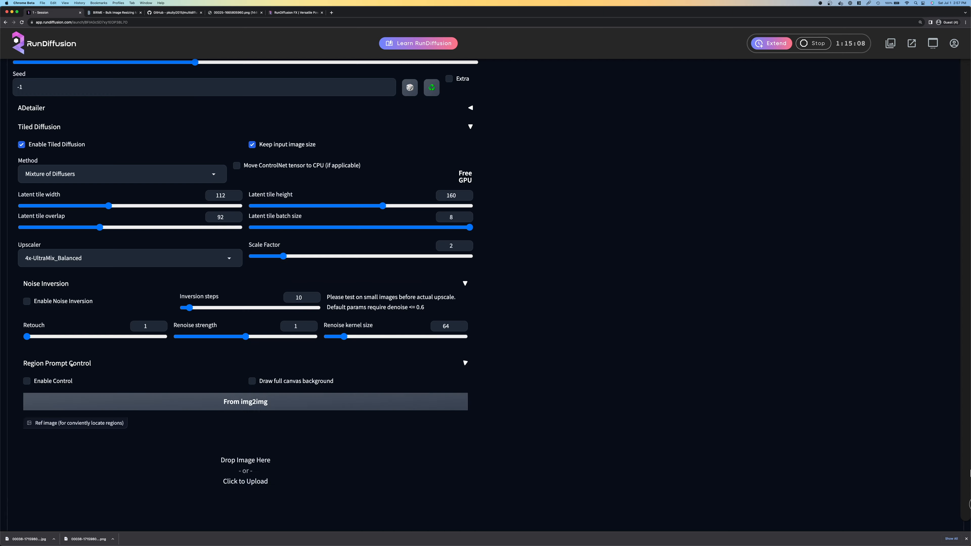
pyautogui.scroll(-5, 517, 363)
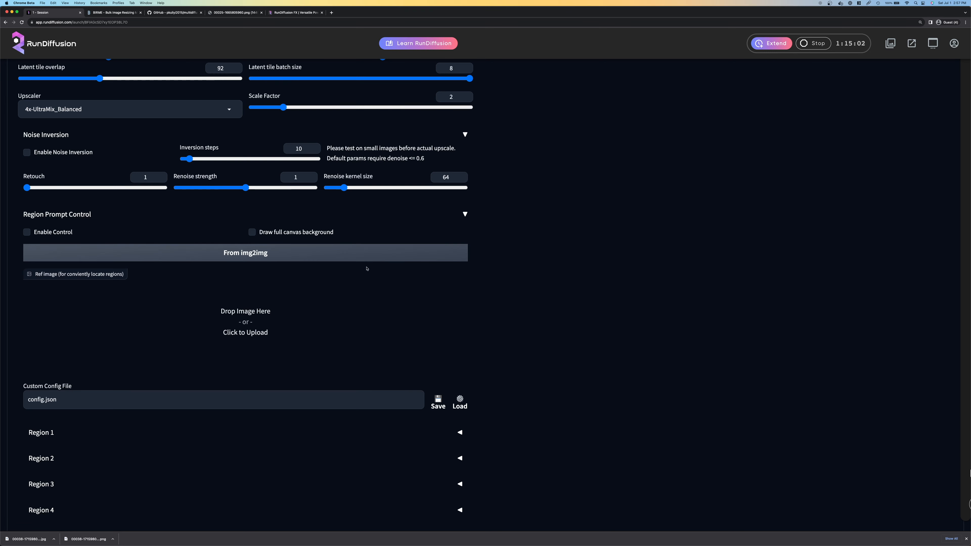
pyautogui.scroll(-3, 544, 313)
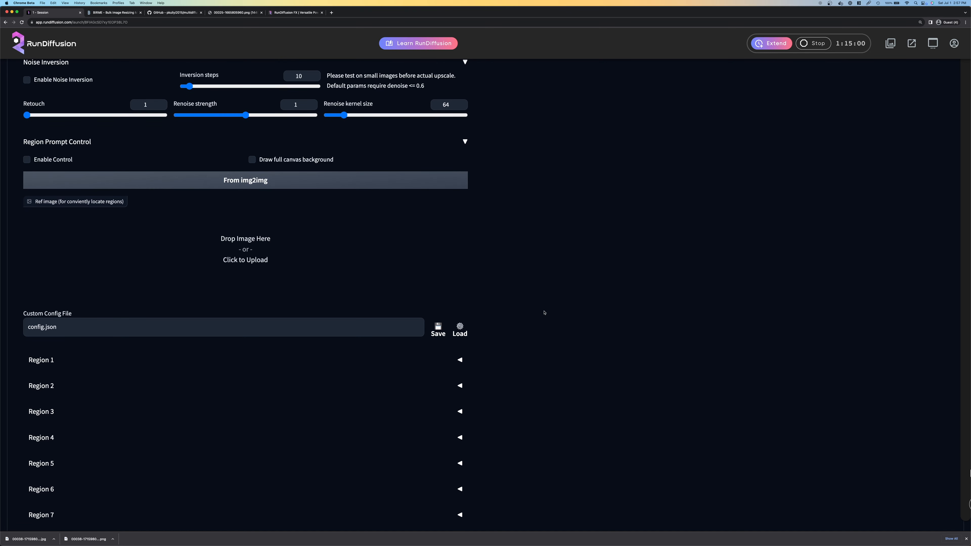
pyautogui.click(243, 233)
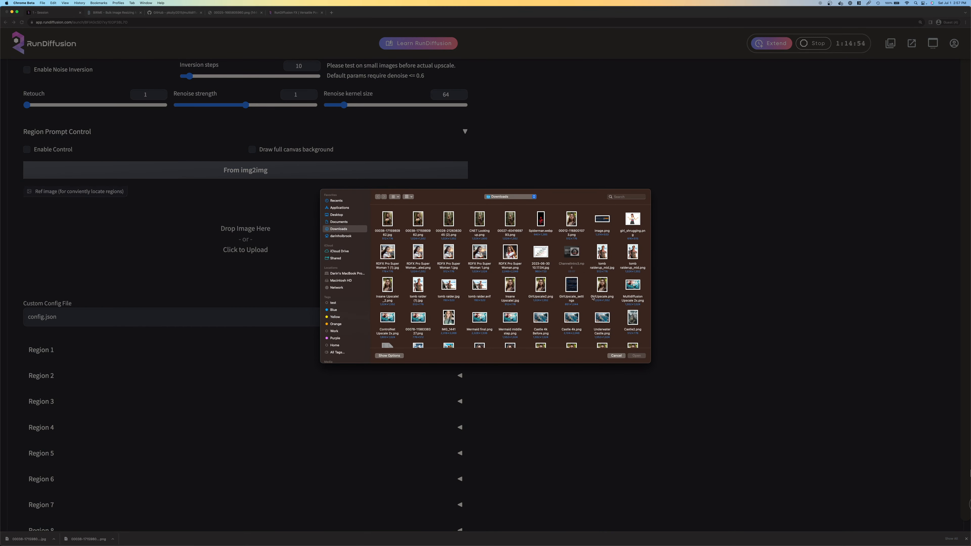
pyautogui.click(616, 355)
pyautogui.moveTo(27, 538); pyautogui.dragTo(253, 230)
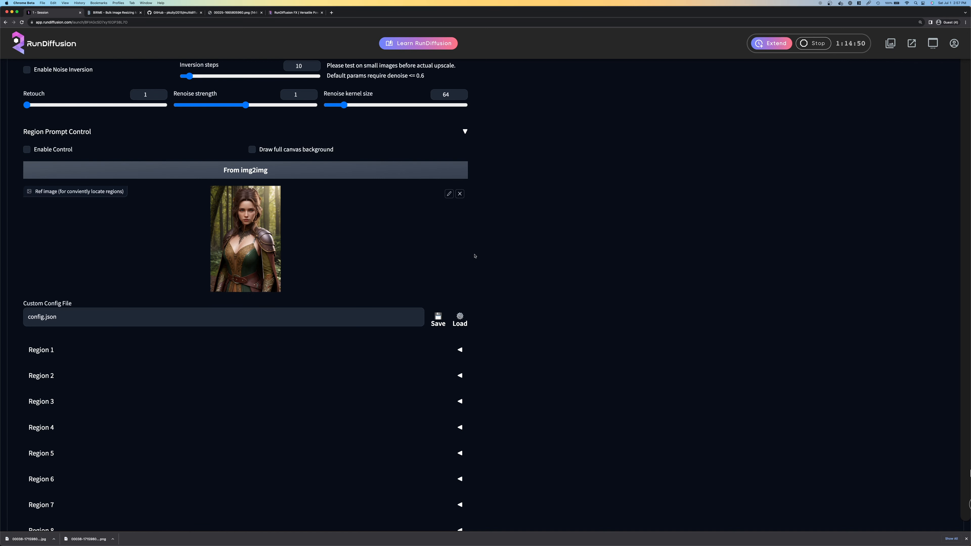
# Enable Region 1, widen it to about 0.356 and place it over the woman's head at the image's upper edge
pyautogui.scroll(-3, 527, 256)
pyautogui.click(460, 299)
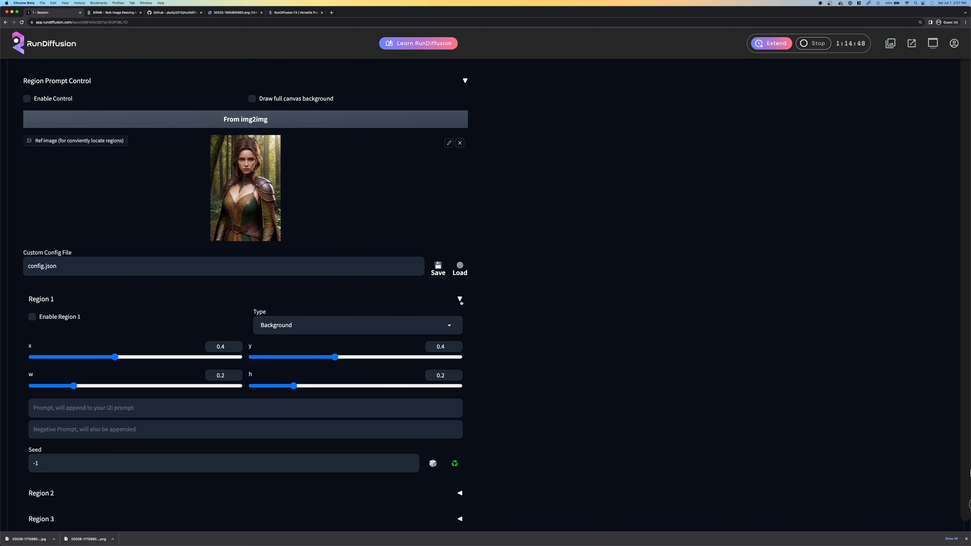
pyautogui.click(64, 318)
pyautogui.moveTo(74, 386); pyautogui.dragTo(106, 386)
pyautogui.moveTo(246, 187); pyautogui.dragTo(241, 145)
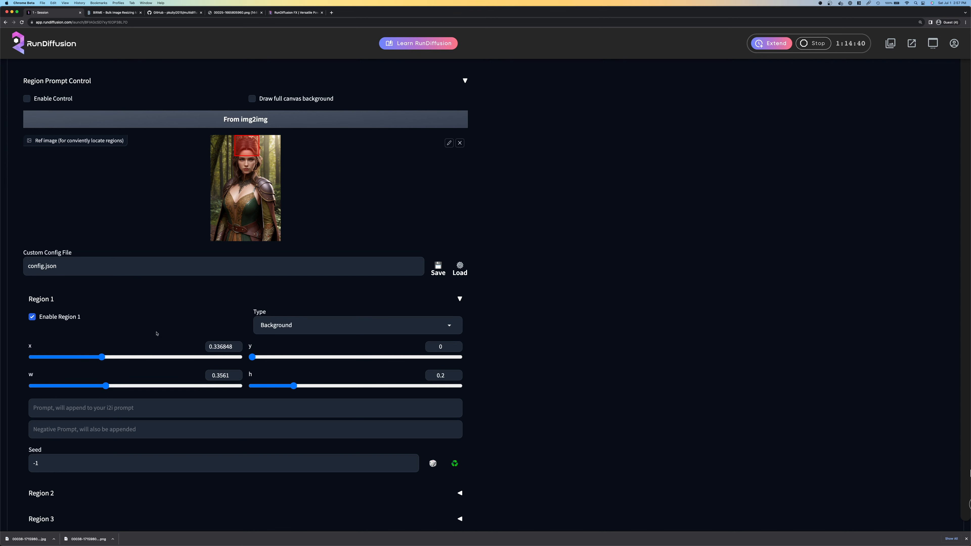
# Enlarge Region 1 to about 0.407 wide and 0.367 high around the face and hair, and make it a Foreground region
pyautogui.moveTo(293, 387); pyautogui.dragTo(317, 386)
pyautogui.moveTo(246, 158); pyautogui.dragTo(244, 159)
pyautogui.moveTo(312, 383); pyautogui.dragTo(328, 386)
pyautogui.moveTo(106, 386); pyautogui.dragTo(117, 385)
pyautogui.click(284, 321)
pyautogui.click(280, 302)
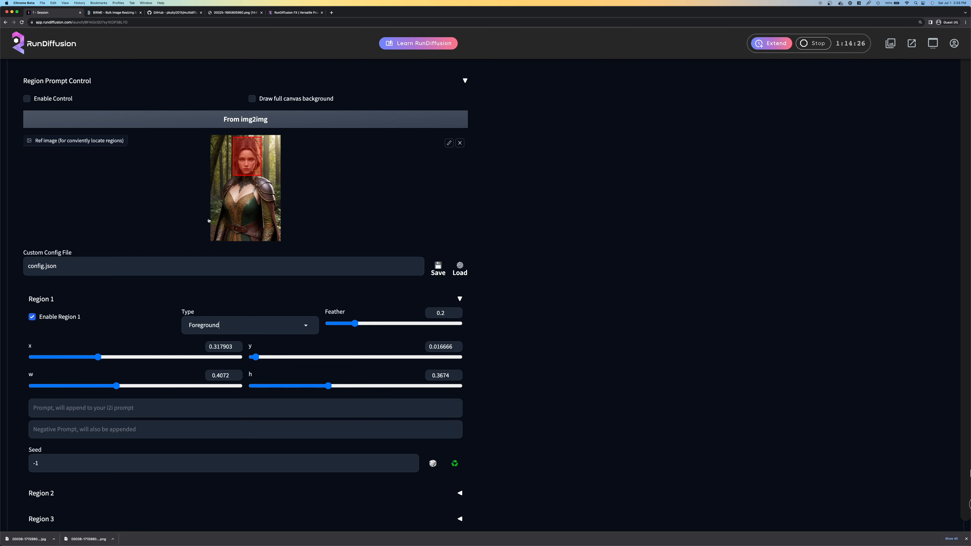
# Enable Region 2 and fit it over the woman's armored shoulder and arm, about 0.282 wide and 0.612 high
pyautogui.scroll(-3, 556, 239)
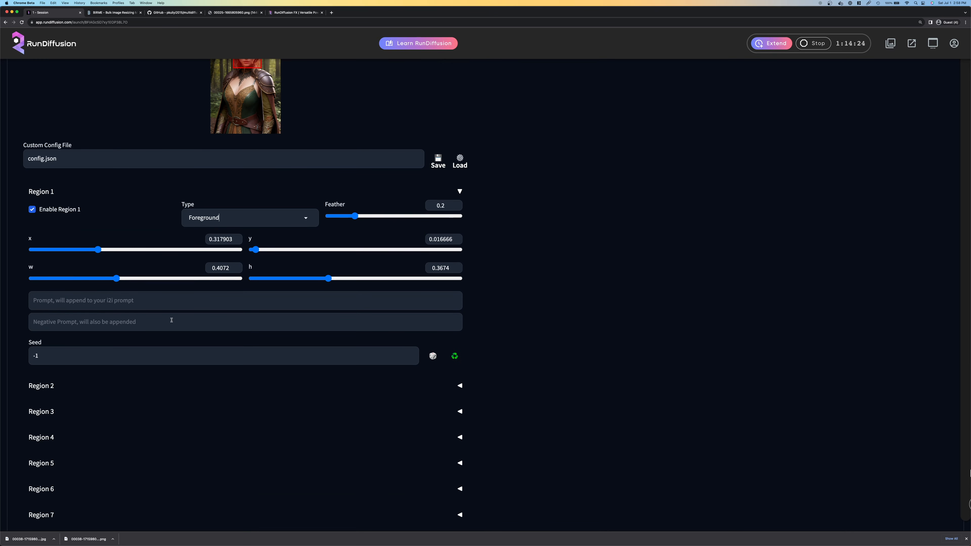
pyautogui.click(453, 383)
pyautogui.click(79, 402)
pyautogui.scroll(2, 264, 160)
pyautogui.moveTo(244, 138); pyautogui.dragTo(267, 182)
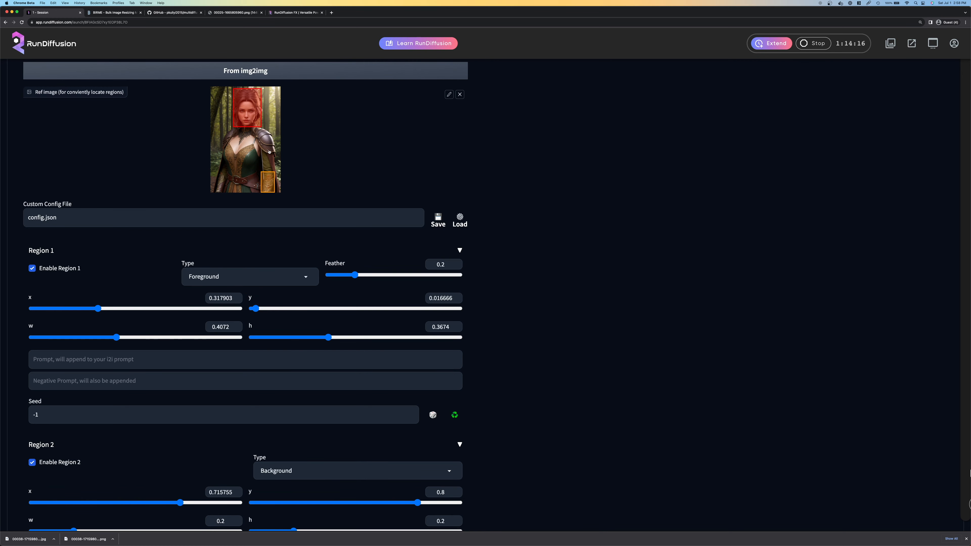
pyautogui.moveTo(268, 172)
pyautogui.mouseDown()
pyautogui.moveTo(266, 129)
pyautogui.moveTo(257, 151)
pyautogui.moveTo(269, 164)
pyautogui.mouseUp()
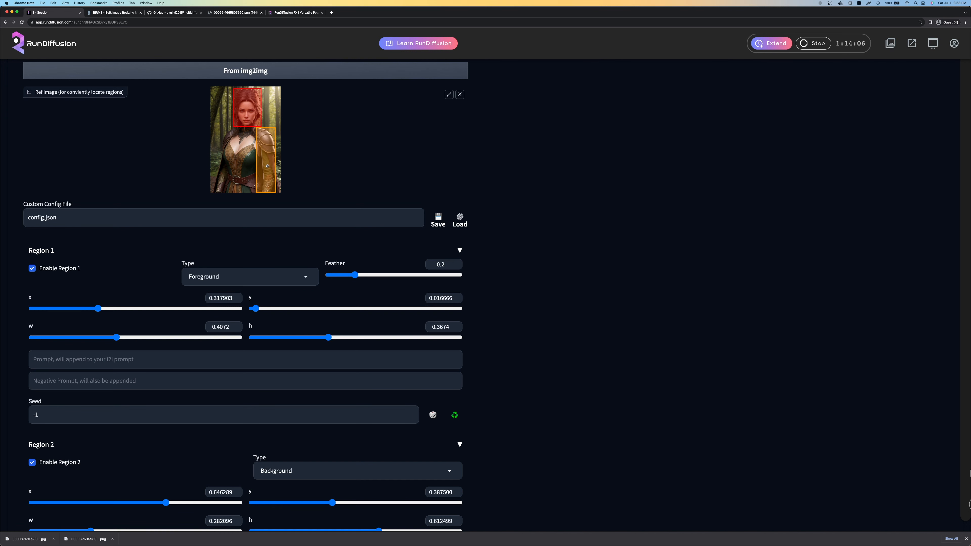
pyautogui.scroll(-4, 505, 273)
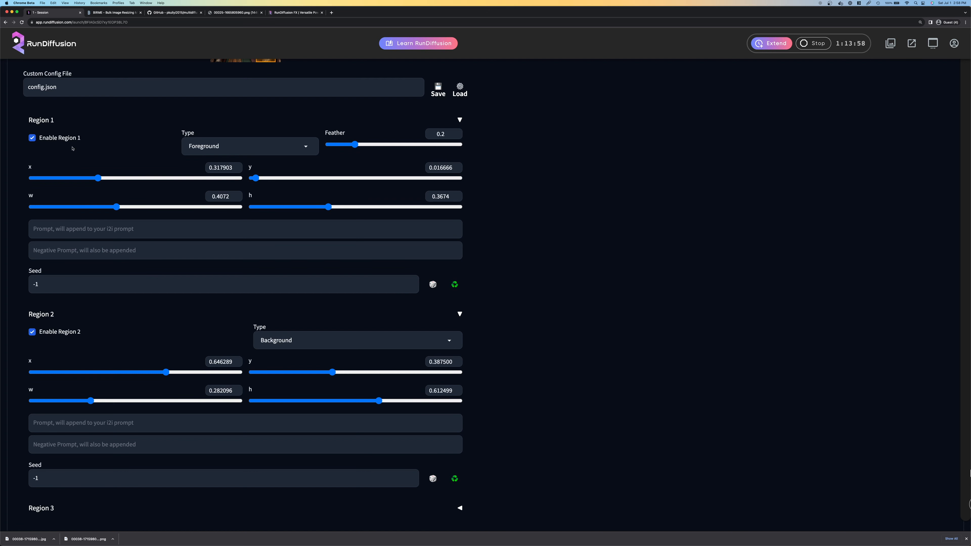
# Disable Region 1 and Region 2, and collapse the Region Prompt Control section
pyautogui.click(32, 138)
pyautogui.click(32, 332)
pyautogui.scroll(2, 511, 233)
pyautogui.scroll(4, 512, 233)
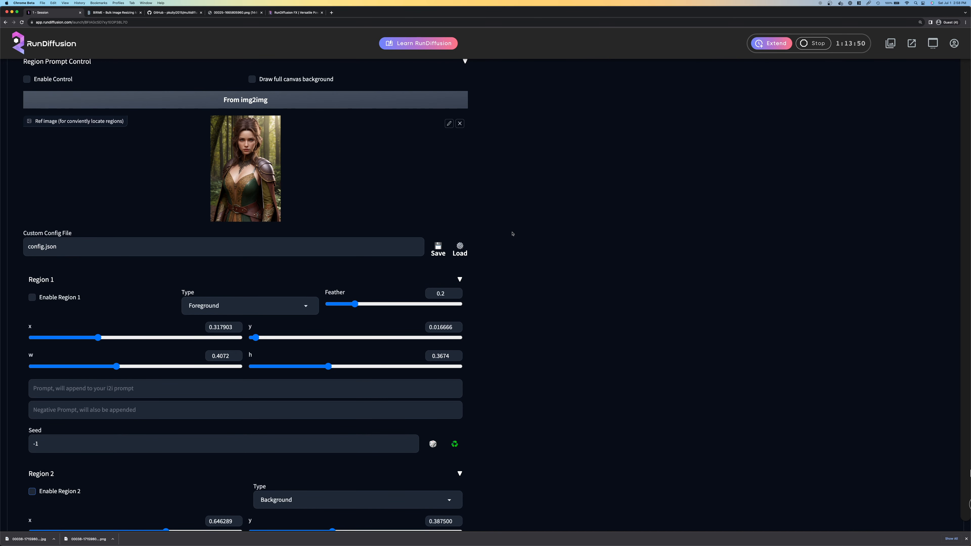
pyautogui.scroll(1, 512, 233)
pyautogui.click(465, 88)
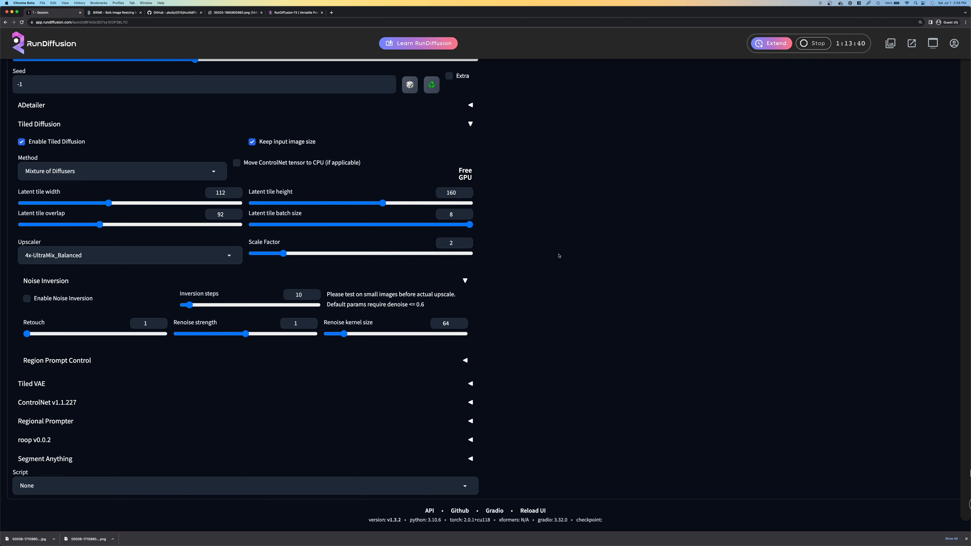
# Check the generated portrait, and review the Tiled Diffusion method choices and latent tile width
pyautogui.scroll(10, 559, 256)
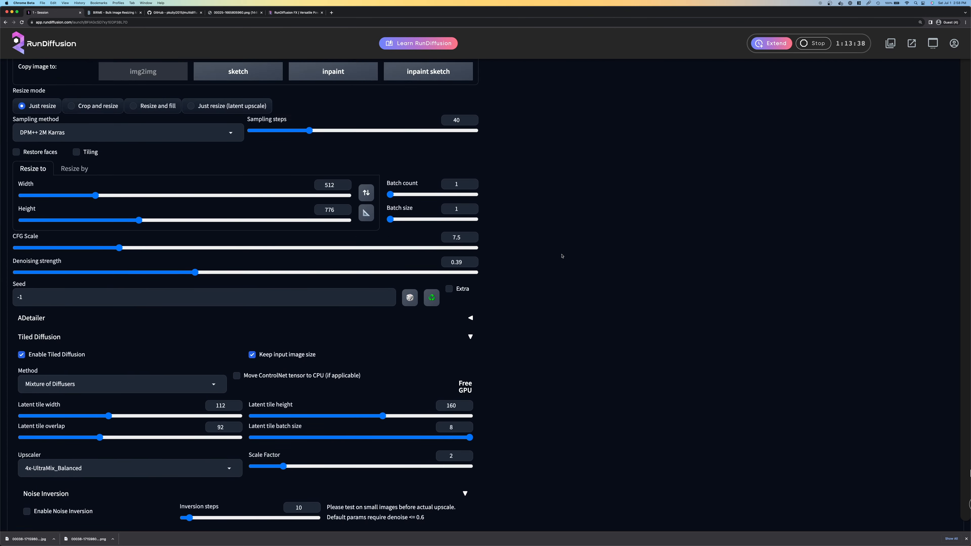
pyautogui.scroll(6, 562, 256)
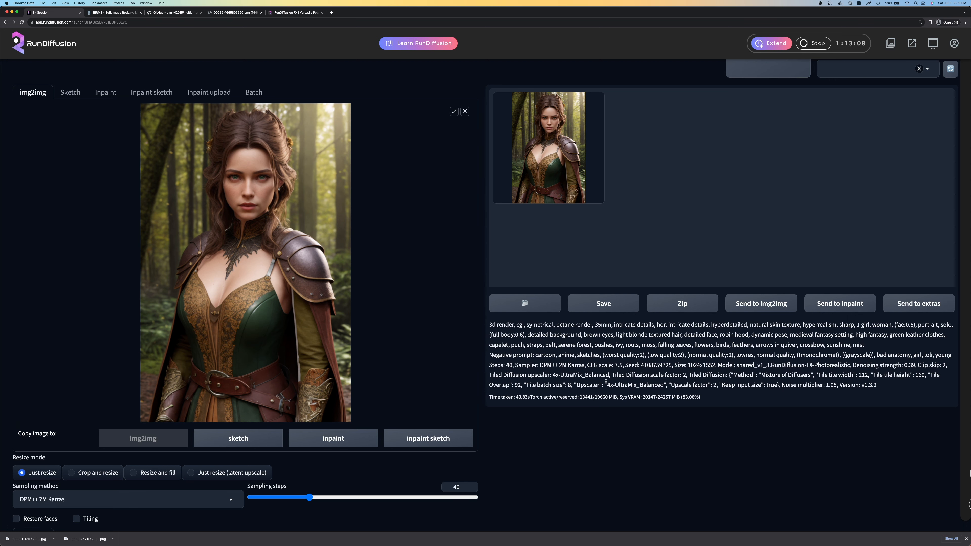
pyautogui.scroll(-10, 606, 382)
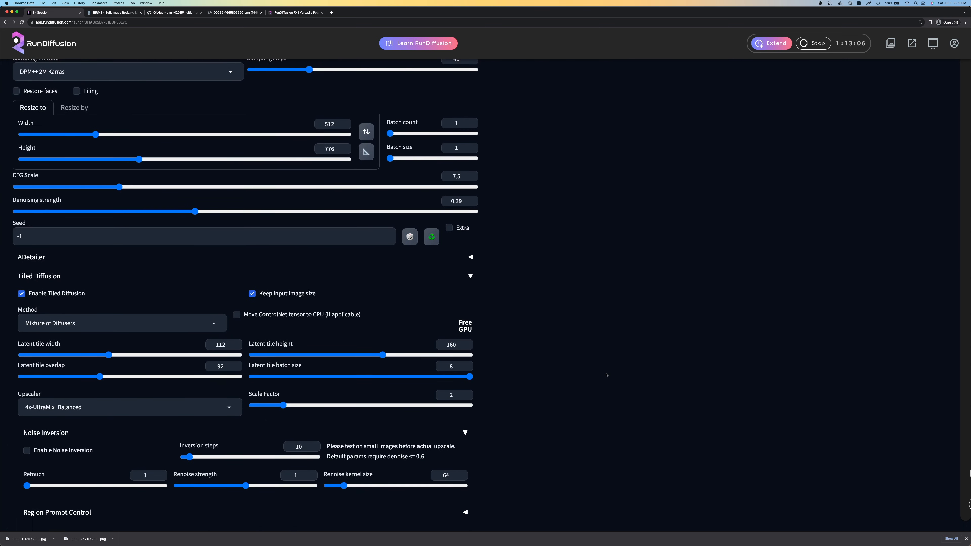
pyautogui.scroll(-1, 606, 374)
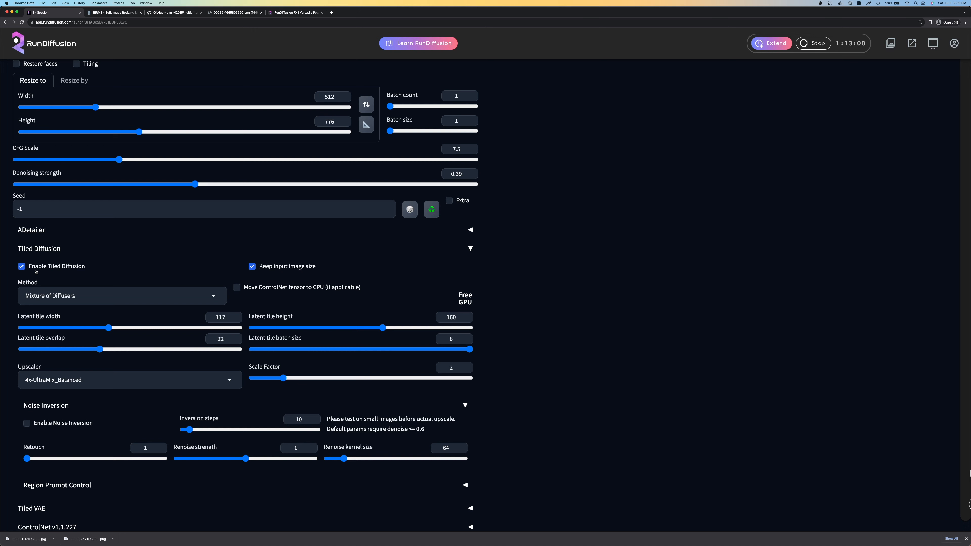
pyautogui.click(34, 292)
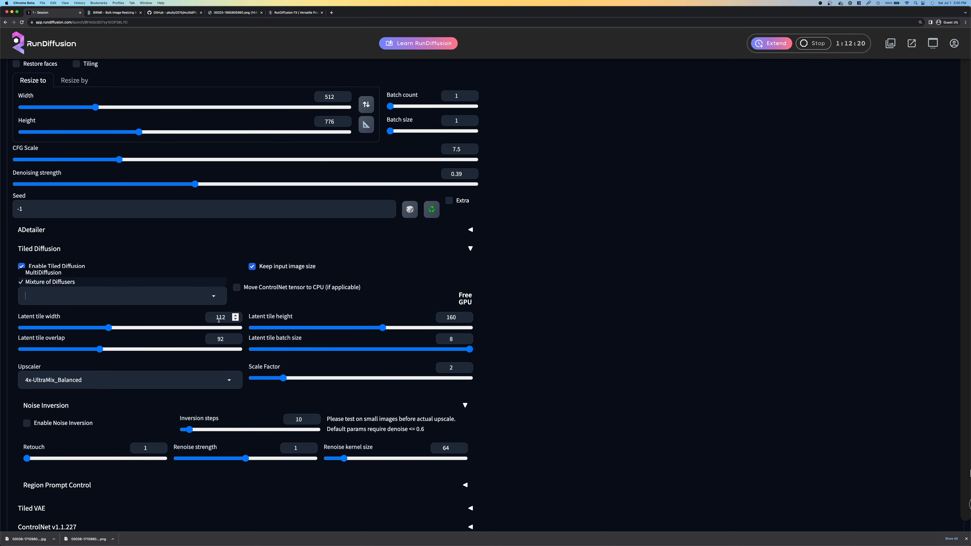
pyautogui.moveTo(215, 317); pyautogui.dragTo(225, 316)
pyautogui.click(546, 299)
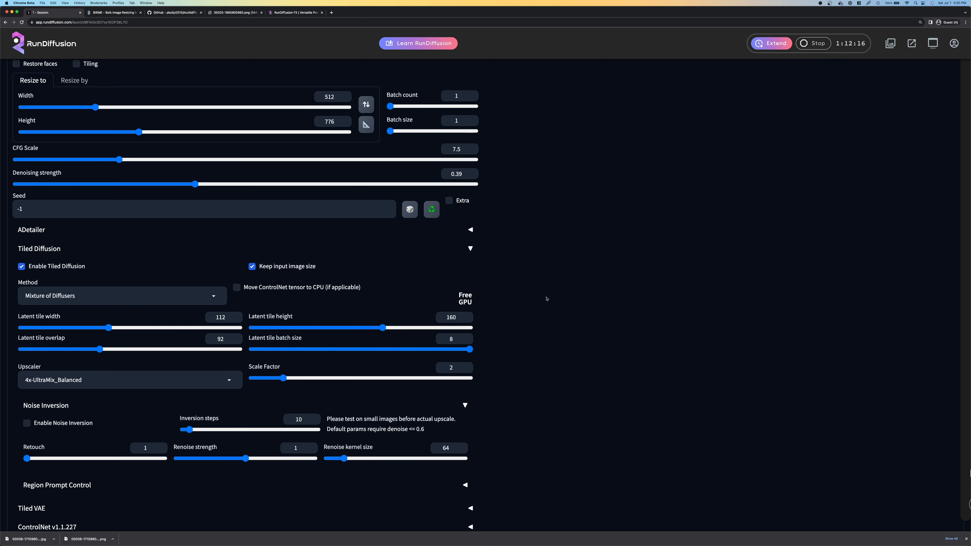
# Open Calculator and work out the doubled image width, 2 × 512, divided by the tile width of 112
pyautogui.press('super+space')
pyautogui.write('calc')
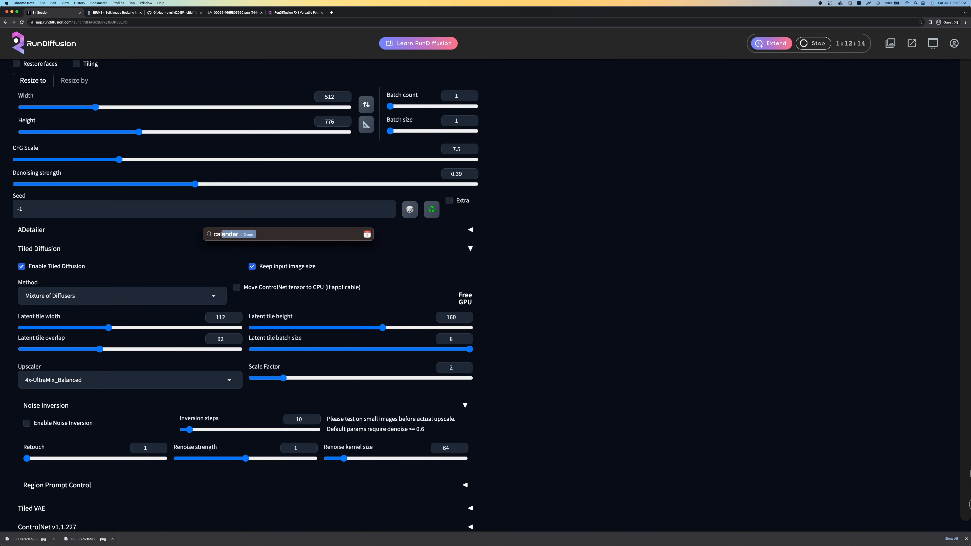
pyautogui.press('Return')
pyautogui.press('Escape')
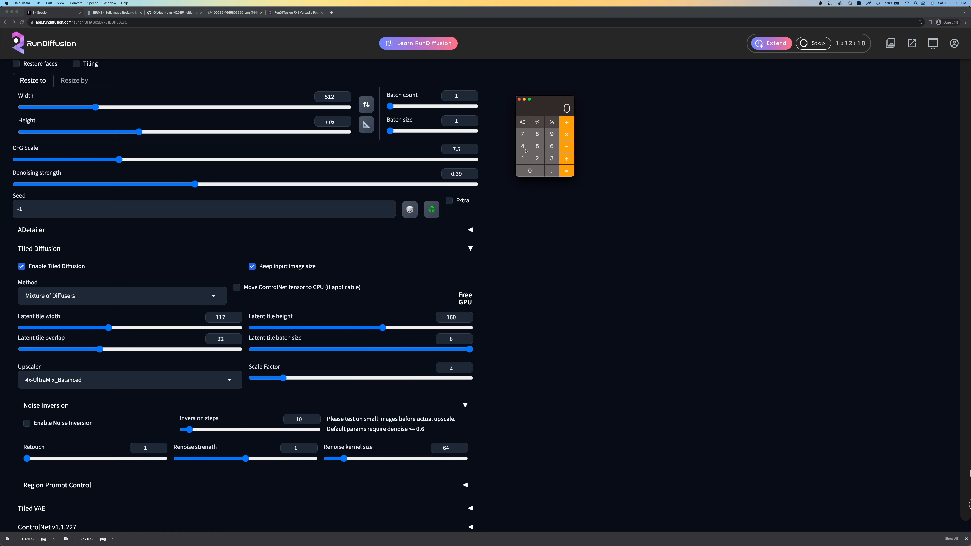
pyautogui.press('2')
pyautogui.press('*')
pyautogui.write('512')
pyautogui.press('Return')
pyautogui.press('/')
pyautogui.write('112')
pyautogui.press('Return')
# Calculate the doubled image height, 776 × 2, divided by the tile height of 160
pyautogui.click(527, 122)
pyautogui.write('776*2=/160=')
# Switch to the Tiled Diffusion GitHub page, examine its tile width, height and overlap diagram at full size, and return to the README
pyautogui.click(168, 13)
pyautogui.scroll(-20, 456, 231)
pyautogui.scroll(15, 451, 233)
pyautogui.click(439, 233)
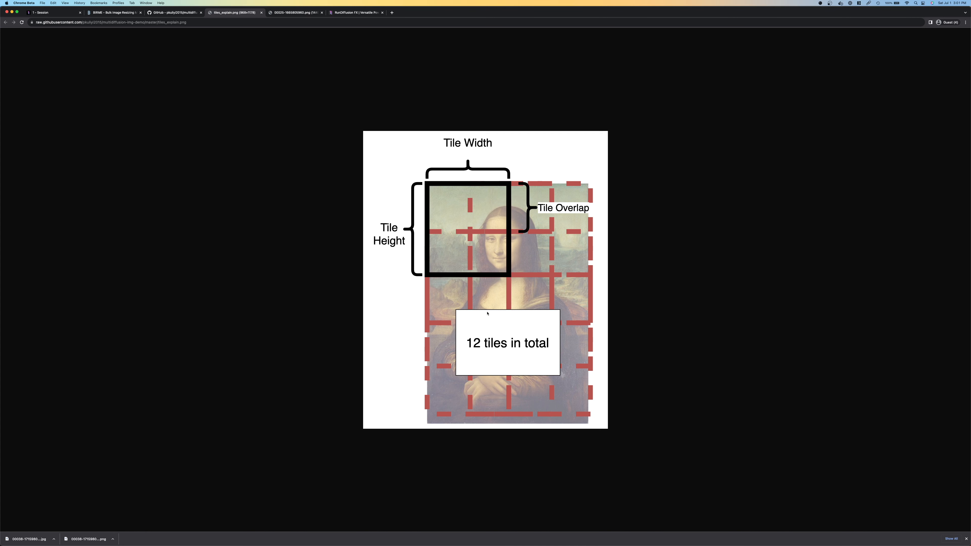
pyautogui.click(174, 12)
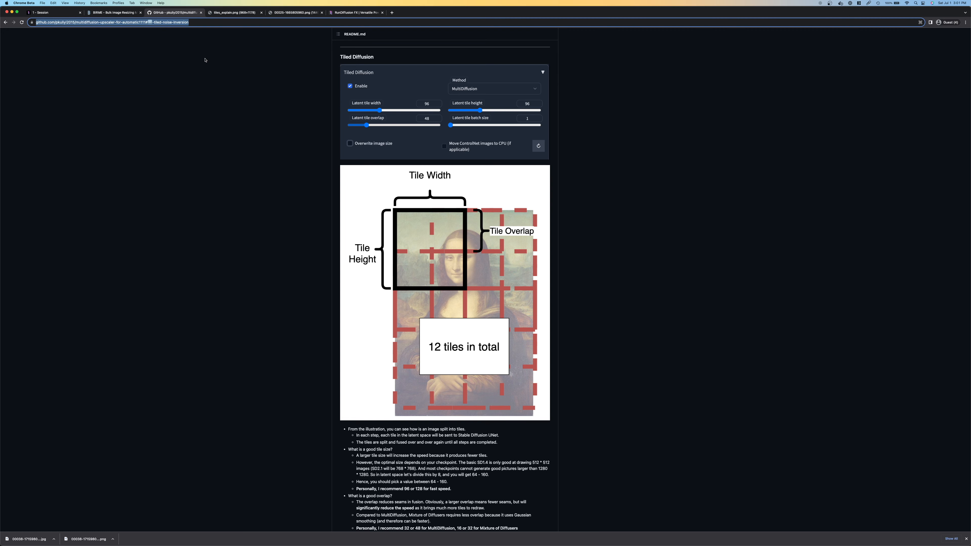
# Return to the RunDiffusion session and open the generated img2img portrait in the full-screen viewer
pyautogui.click(53, 13)
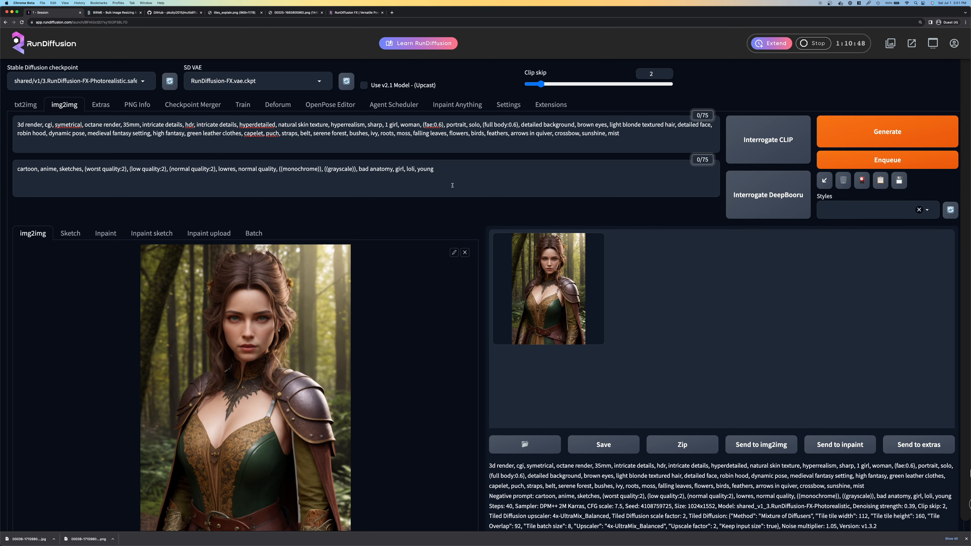
pyautogui.click(548, 289)
pyautogui.click(685, 304)
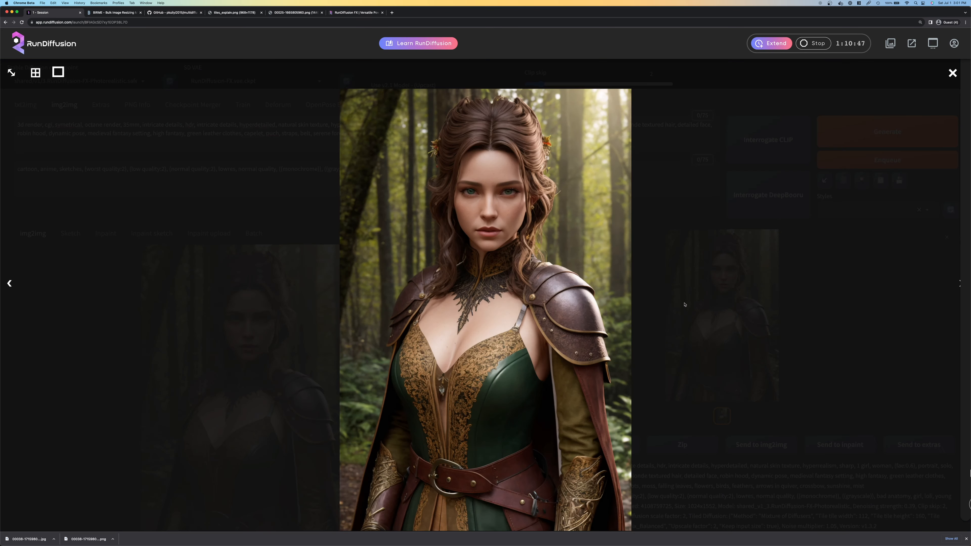
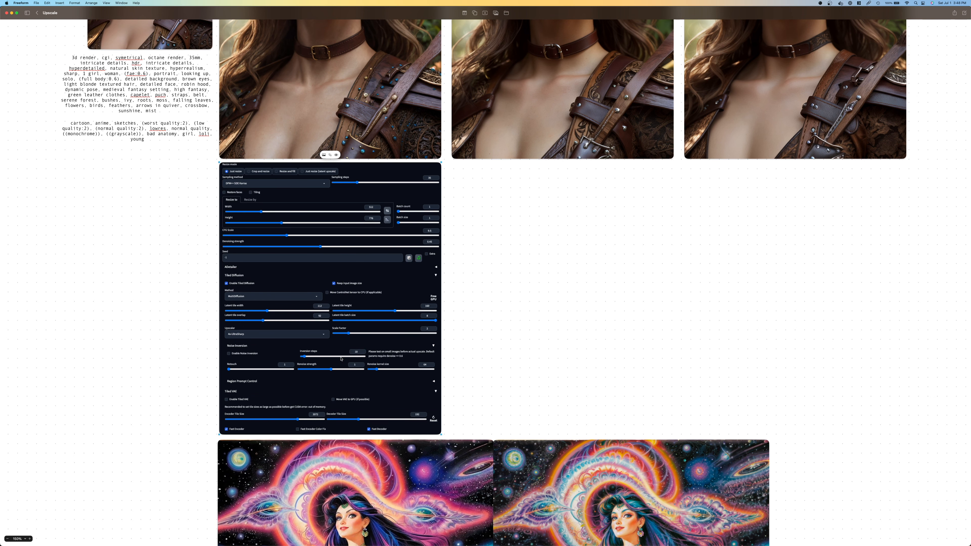
# Examine the upscaled portrait comparisons, the settings capture and the two cosmic woman artworks on the Upscale board
pyautogui.scroll(10, 366, 351)
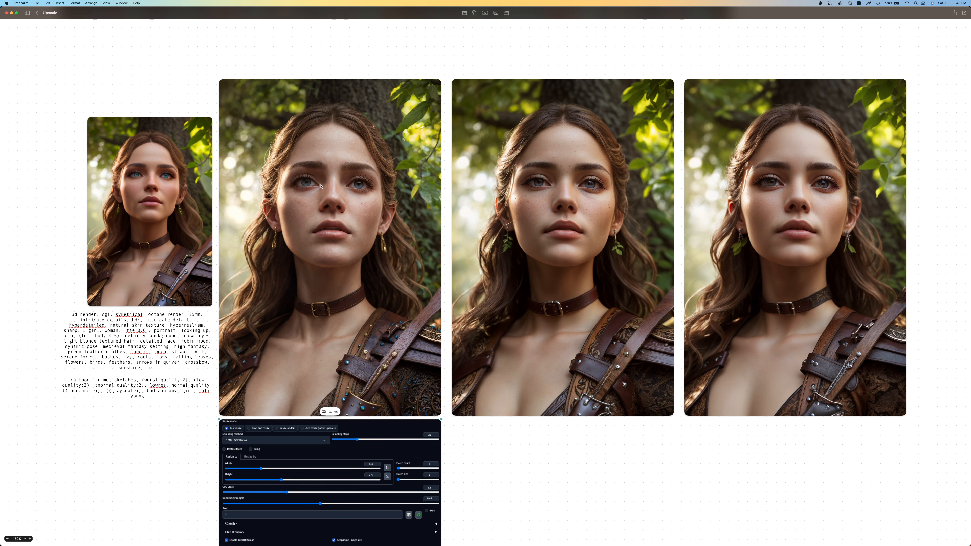
pyautogui.scroll(-20, 383, 251)
pyautogui.scroll(5, 340, 196)
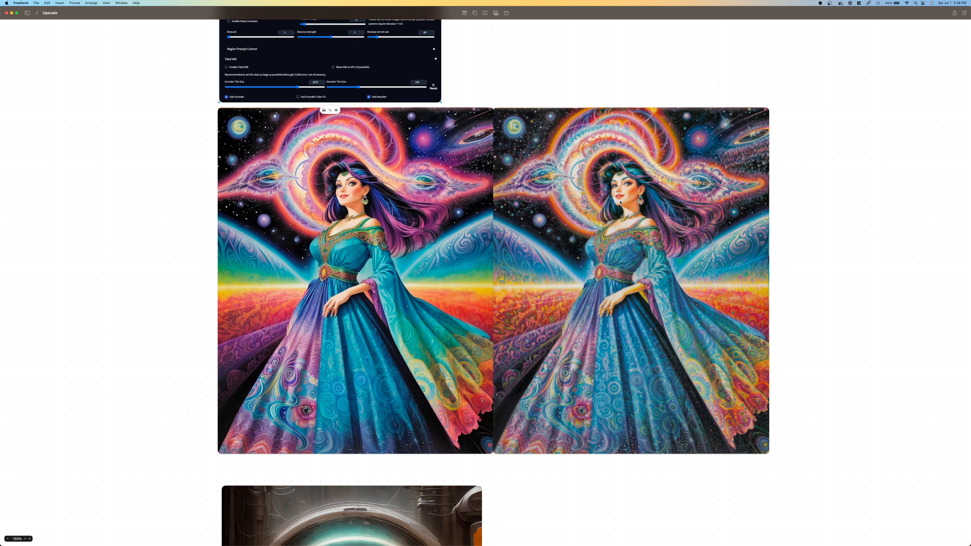
pyautogui.press('super+Tab')
pyautogui.click(620, 202)
pyautogui.scroll(-10, 653, 226)
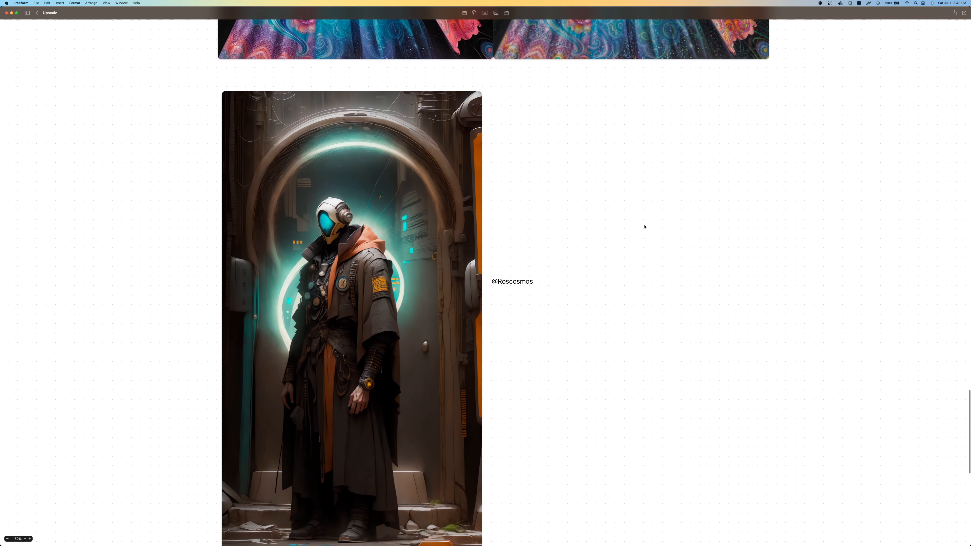
# Enlarge the board and examine the artwork of the masked, robed figure up close
pyautogui.scroll(-1, 498, 291)
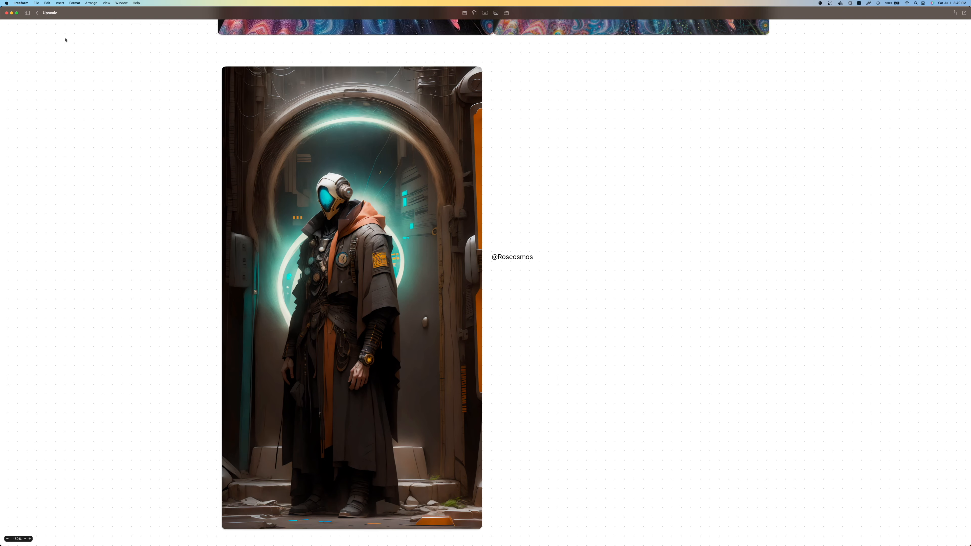
pyautogui.hscroll(-2, 323, 160)
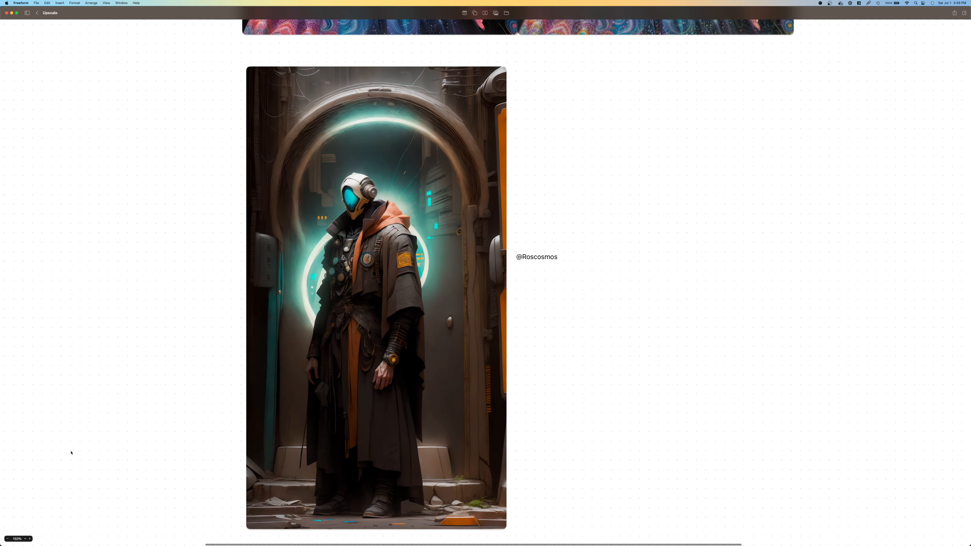
pyautogui.click(30, 538)
pyautogui.click(30, 539)
pyautogui.hscroll(-5, 389, 294)
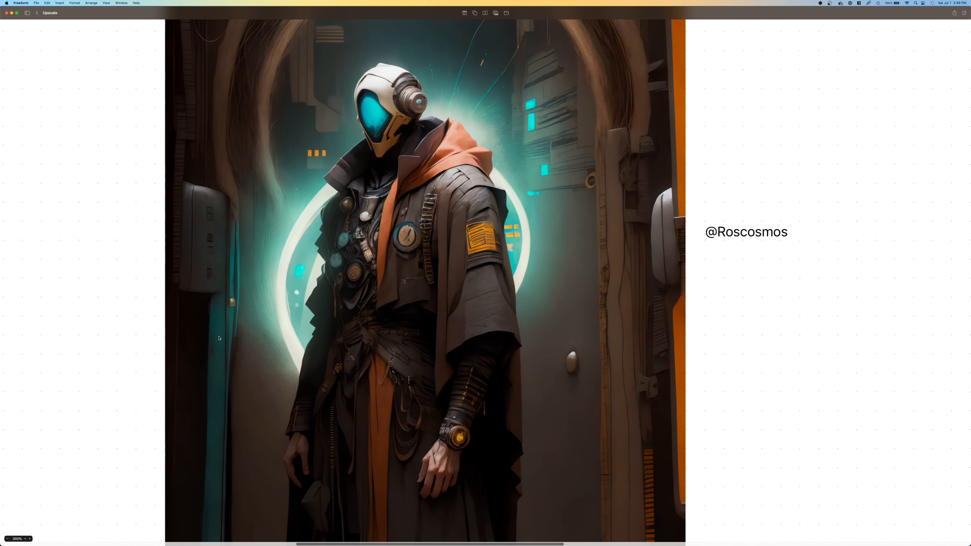
pyautogui.scroll(2, 389, 293)
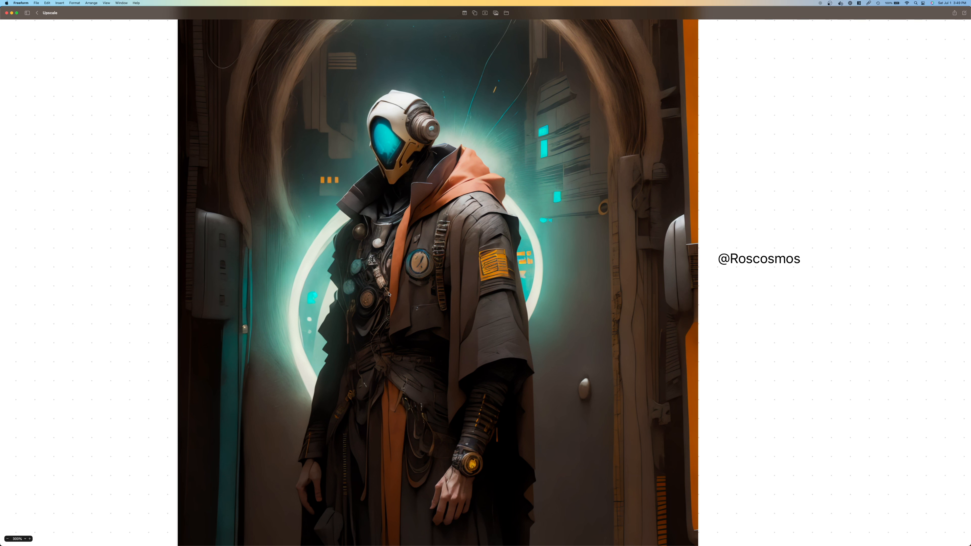
# Switch to the RunDiffusion session in Chrome, disable ControlNet Unit 0 and collapse the ControlNet section
pyautogui.press('super+Tab')
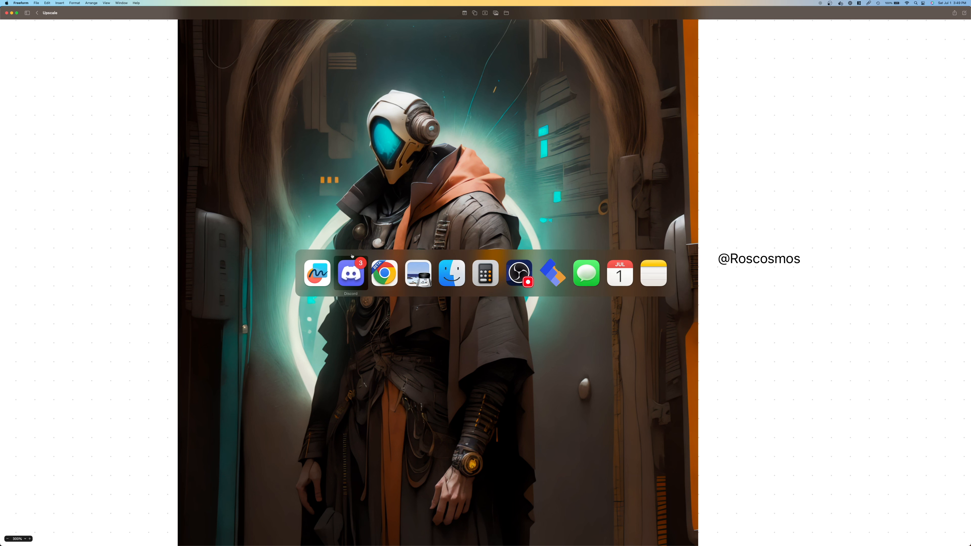
pyautogui.press('super+Tab')
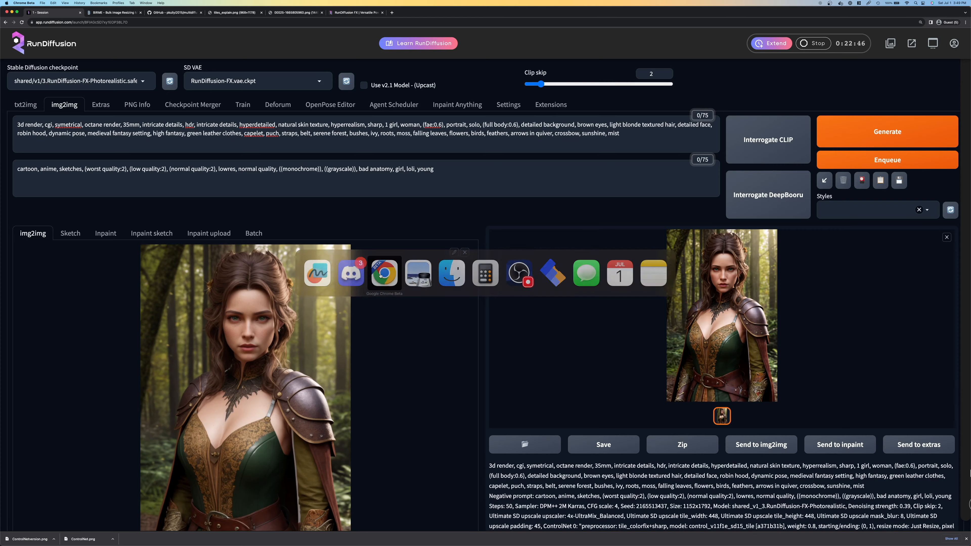
pyautogui.scroll(-15, 553, 181)
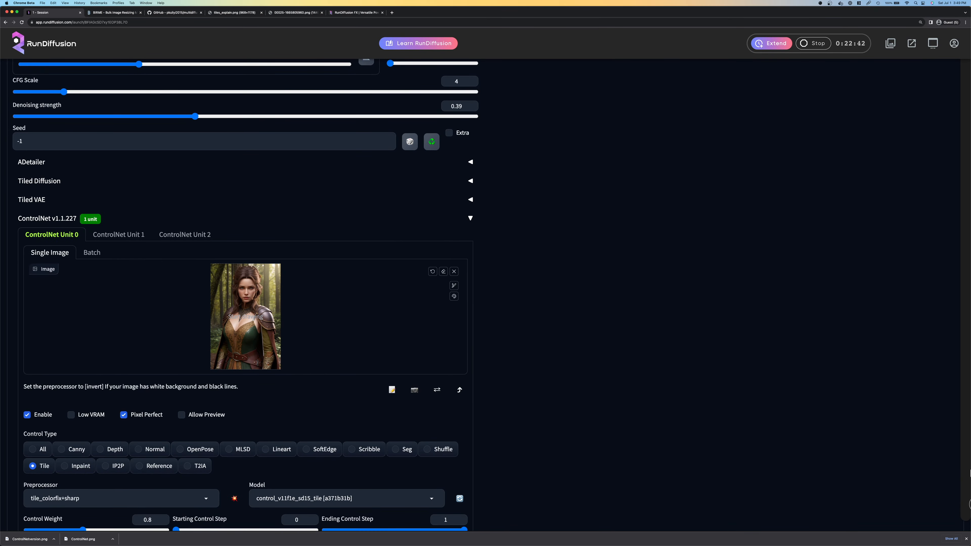
pyautogui.scroll(-1, 59, 276)
pyautogui.click(43, 380)
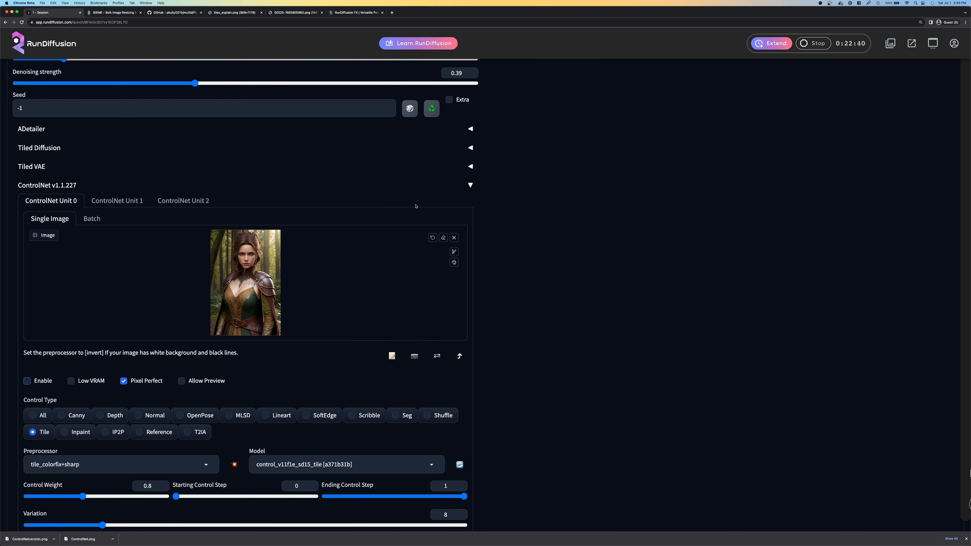
pyautogui.click(401, 185)
pyautogui.click(87, 286)
pyautogui.click(90, 185)
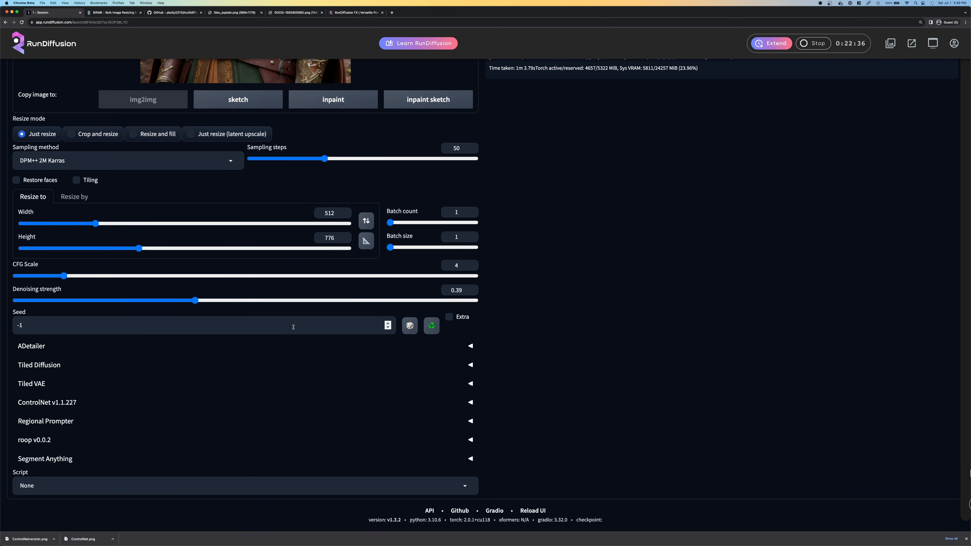
# Enable Tiled Diffusion and set its latent tile overlap to 92
pyautogui.click(44, 367)
pyautogui.click(22, 383)
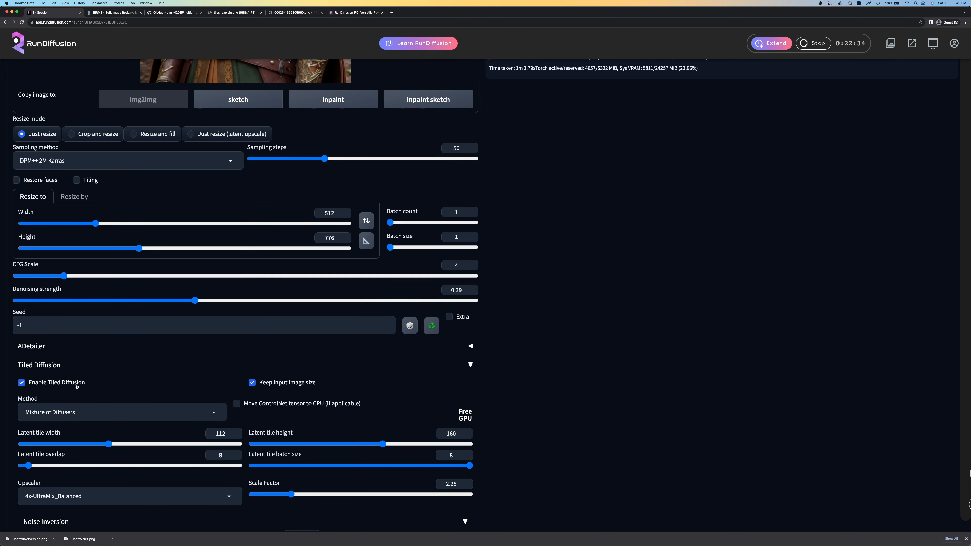
pyautogui.scroll(-5, 47, 242)
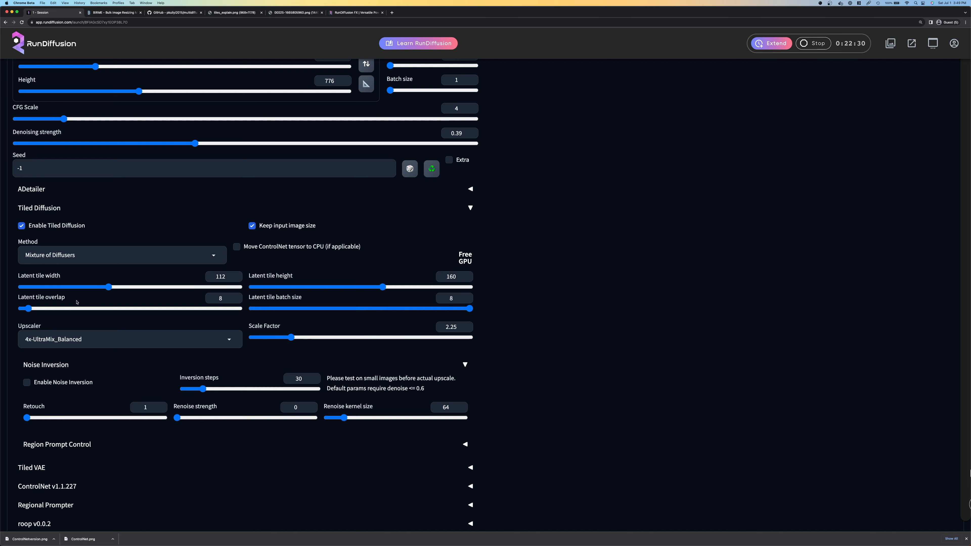
pyautogui.write('8')
pyautogui.press('BackSpace')
pyautogui.write('92')
pyautogui.click(455, 278)
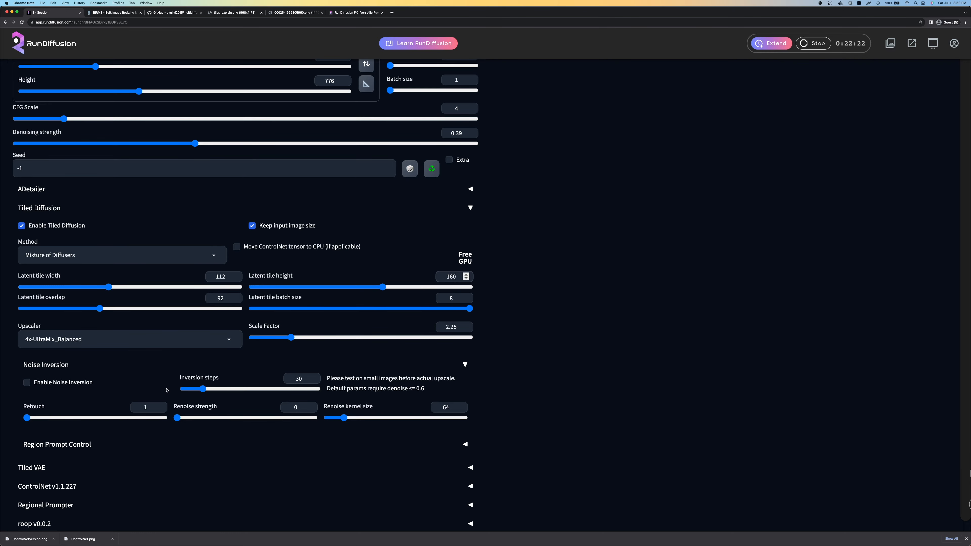
# Move "symetrical, octane render, 35mm, intricate details, hdr," from the img2img prompt to its own line above the remaining text
pyautogui.scroll(15, 76, 461)
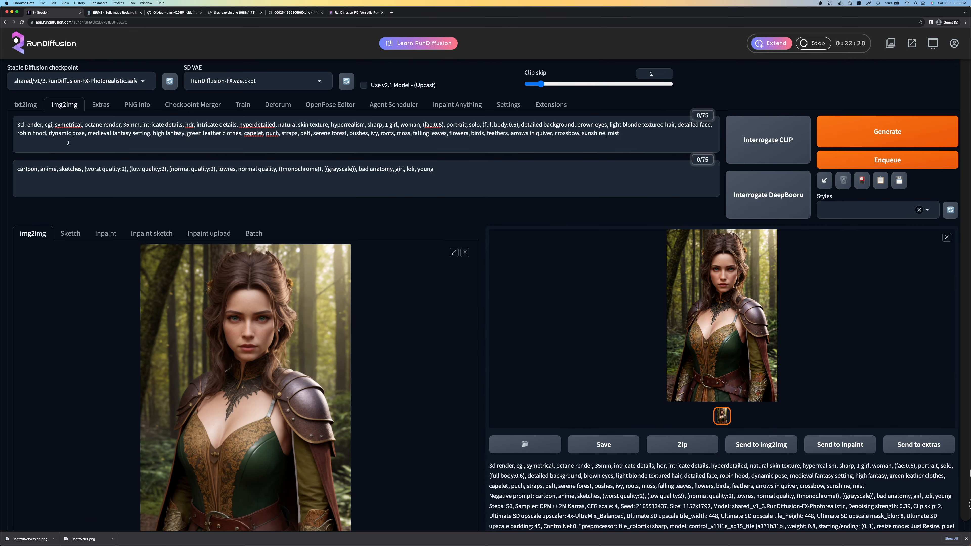
pyautogui.click(20, 124)
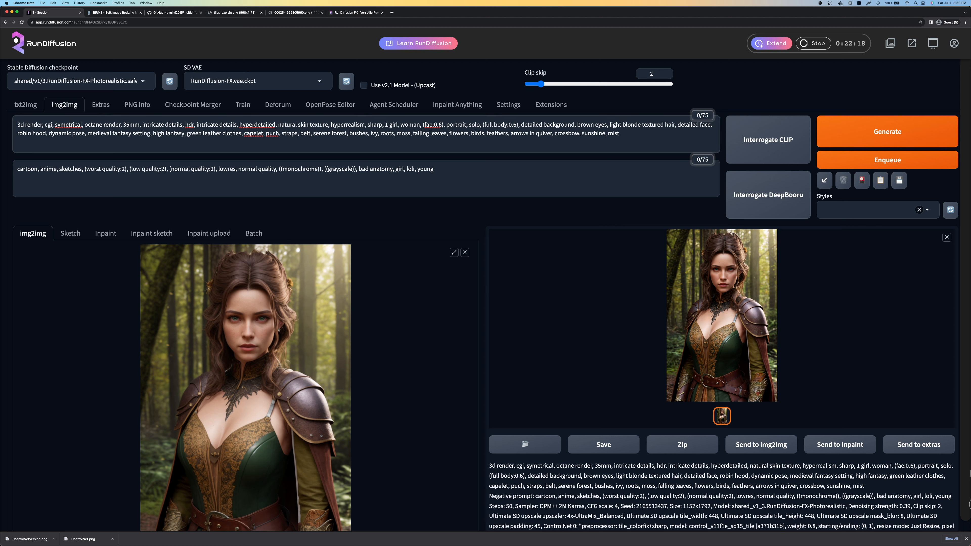
pyautogui.press('Return')
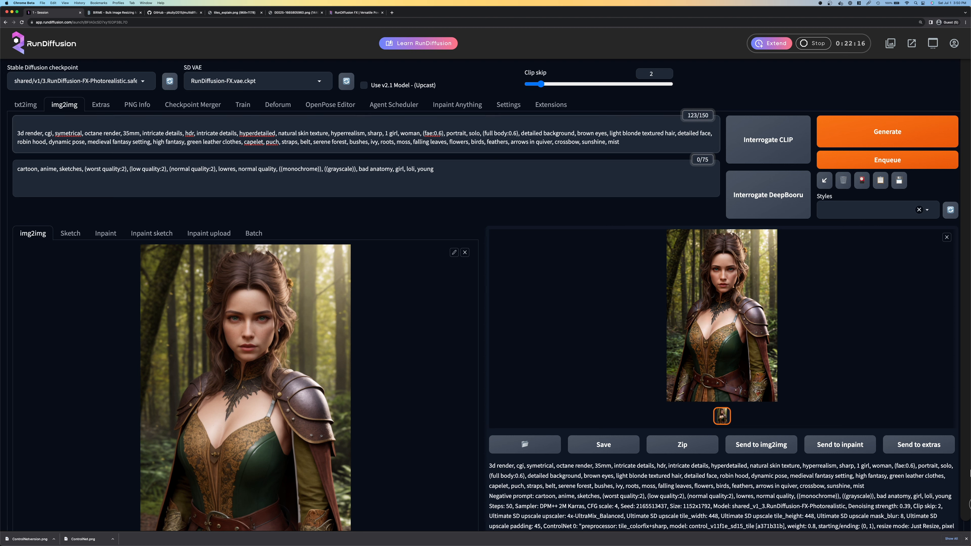
pyautogui.moveTo(54, 133); pyautogui.dragTo(83, 134)
pyautogui.hotkey('alt', 'shift', 'Right')
pyautogui.hotkey('alt', 'shift', 'Right')
pyautogui.hotkey('alt', 'shift', 'Right')
pyautogui.hotkey('alt', 'shift', 'Right')
pyautogui.hotkey('alt', 'shift', 'Right')
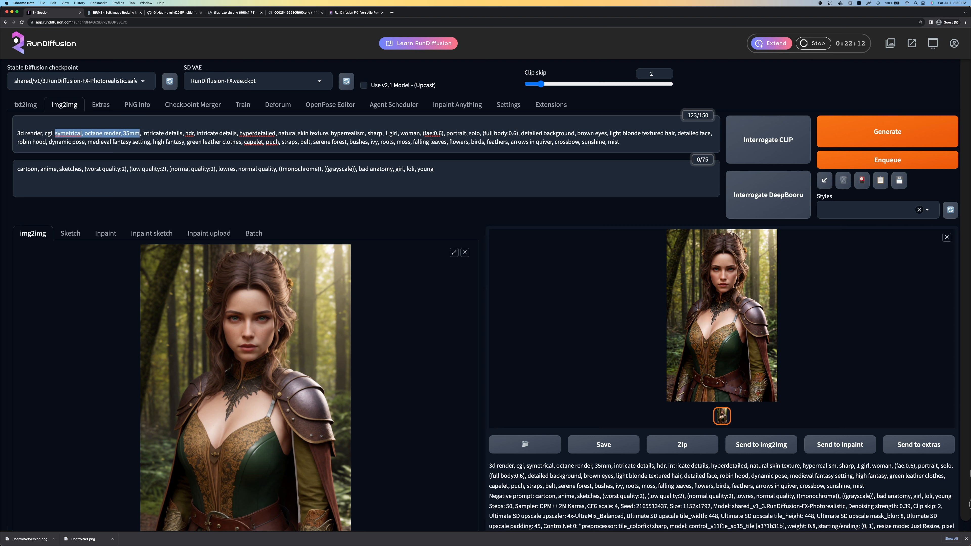
pyautogui.hotkey('shift', 'Right')
pyautogui.hotkey('alt', 'shift', 'Right')
pyautogui.hotkey('shift', 'Right')
pyautogui.hotkey('alt', 'shift', 'Right')
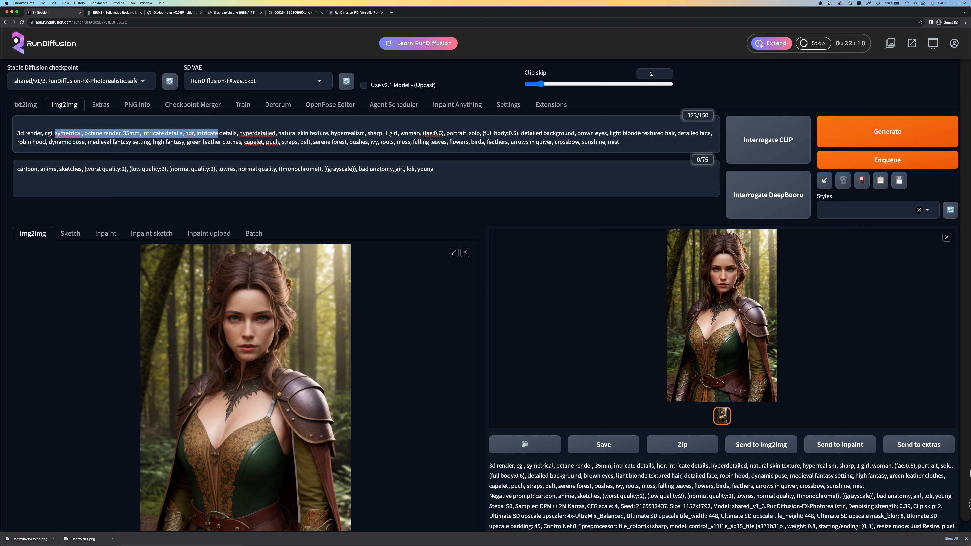
pyautogui.hotkey('alt', 'shift', 'Left')
pyautogui.press('super+x')
pyautogui.press('super+Up')
pyautogui.press('Return')
pyautogui.press('Up')
pyautogui.press('super+v')
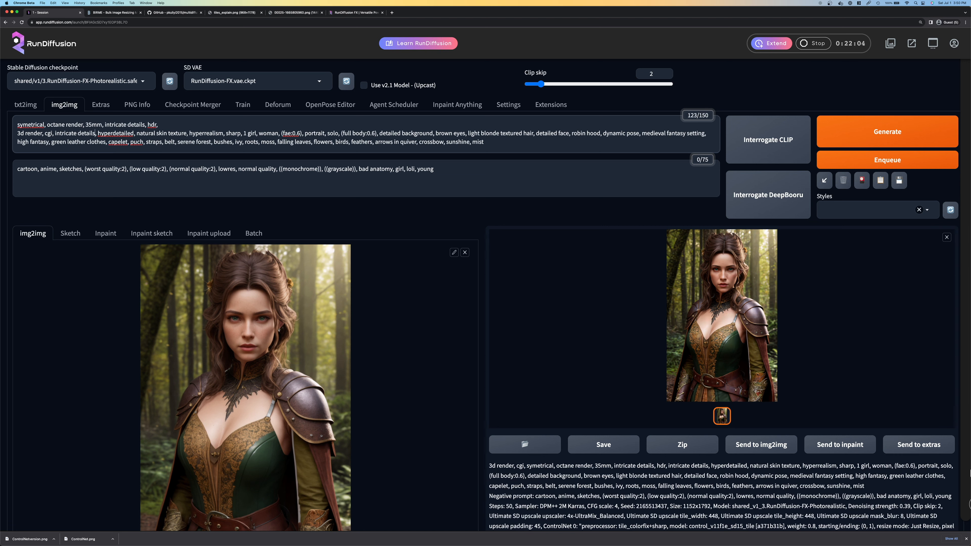
# Move "hyperdetailed, natural skin texture, hyperrealism, sharp" from the second prompt line to the end of the first line
pyautogui.hotkey('alt', 'shift', 'Right')
pyautogui.press('Right')
pyautogui.press('Right')
pyautogui.hotkey('alt', 'shift', 'Right')
pyautogui.hotkey('alt', 'shift', 'Right')
pyautogui.hotkey('alt', 'shift', 'Right')
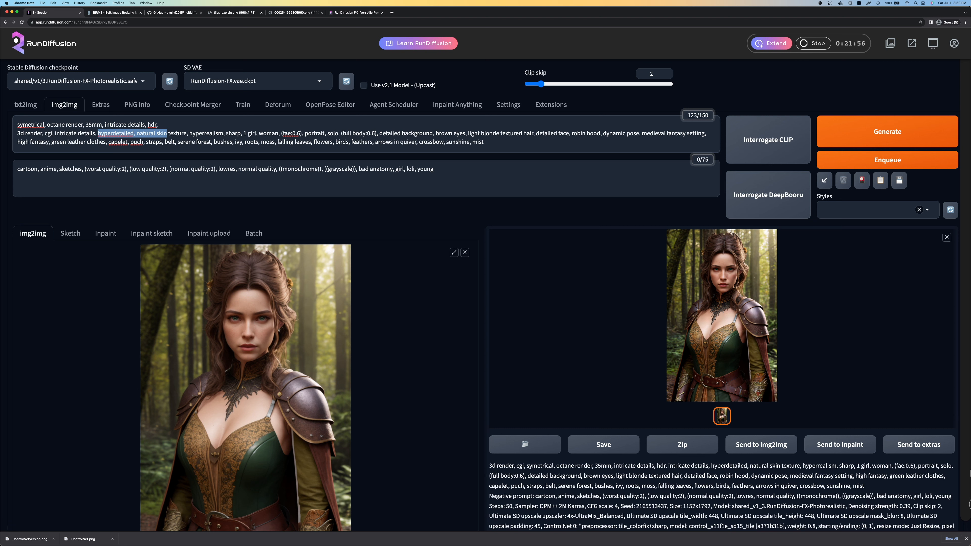
pyautogui.hotkey('alt', 'shift', 'Right')
pyautogui.hotkey('alt', 'shift', 'Right')
pyautogui.hotkey('alt', 'shift', 'Right')
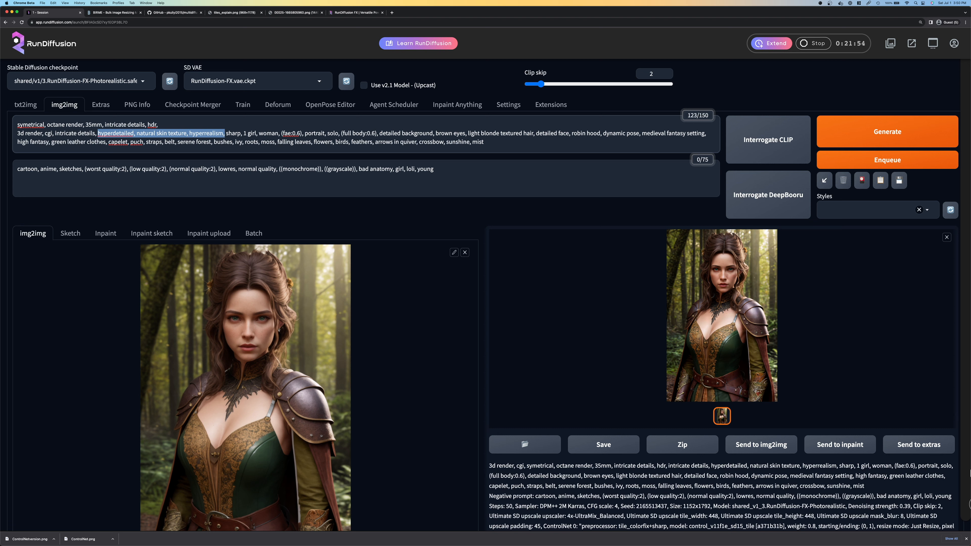
pyautogui.press('super+x')
pyautogui.press('Up')
pyautogui.press('super+Right')
pyautogui.press('super+v')
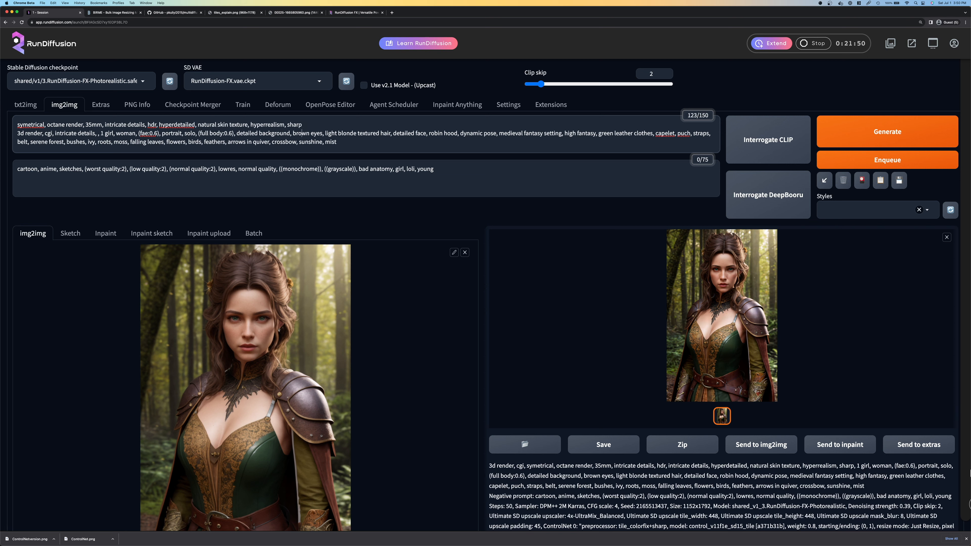
# Add "sunshine" after "sharp," on the first prompt line and delete all the prompt text below it
pyautogui.press('super+Left')
pyautogui.hotkey('shift', 'Down')
pyautogui.hotkey('shift', 'Down')
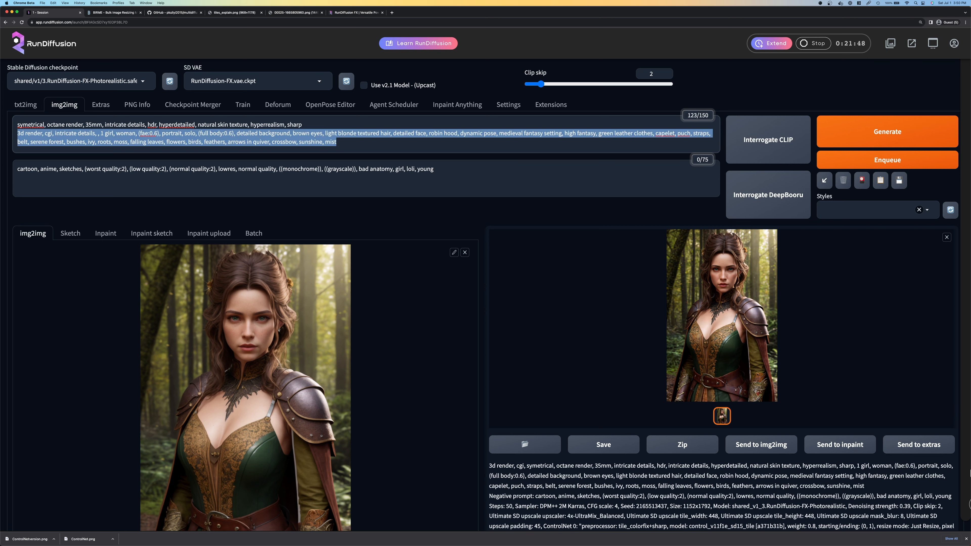
pyautogui.press('Right')
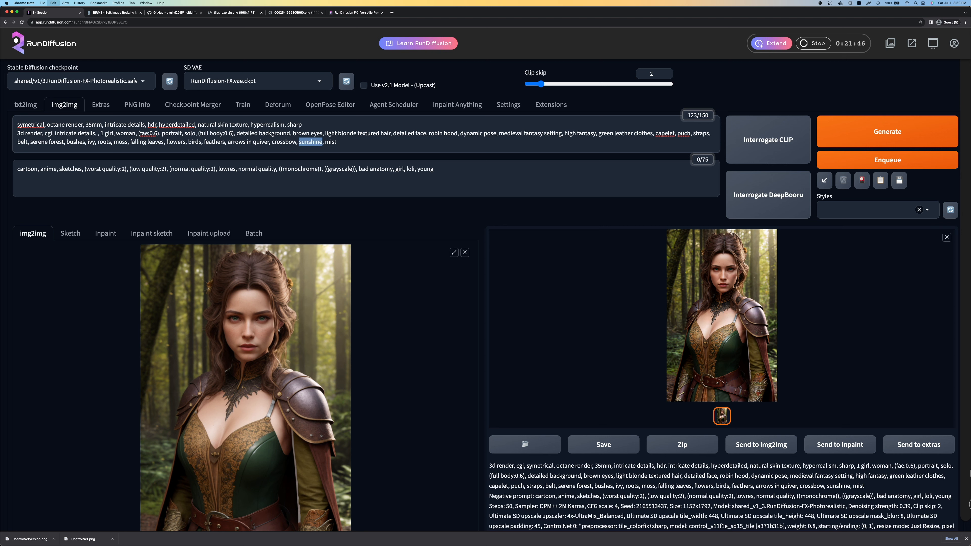
pyautogui.write(',')
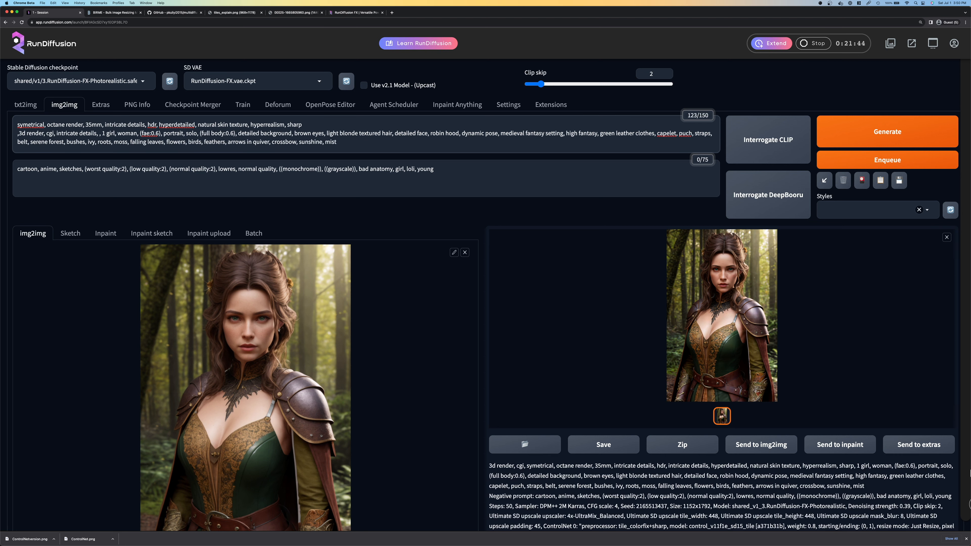
pyautogui.press('super+v')
pyautogui.press('shift+super+Down')
pyautogui.press('BackSpace')
pyautogui.press('BackSpace')
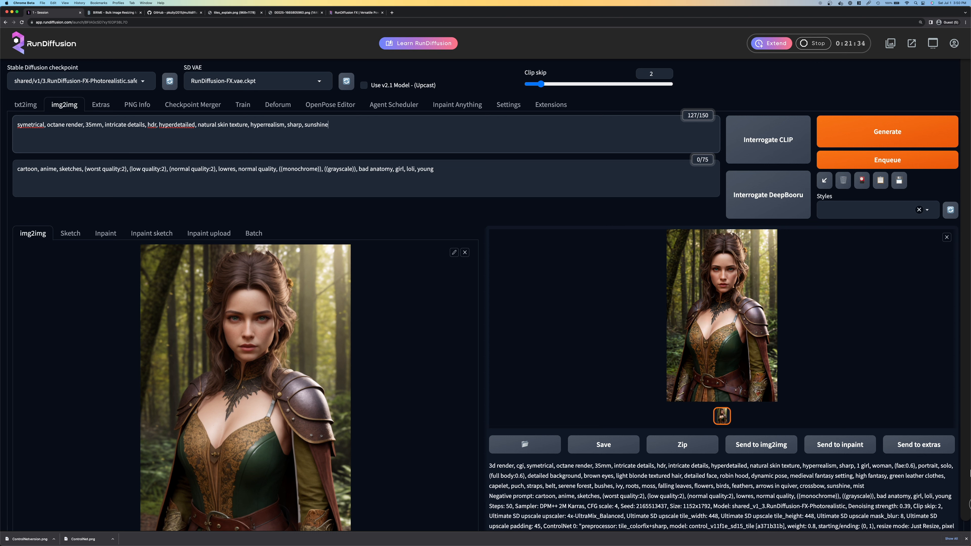
# Delete everything from "bad anatomy" to the end of the negative prompt, leaving it ending at ((grayscale))
pyautogui.click(435, 176)
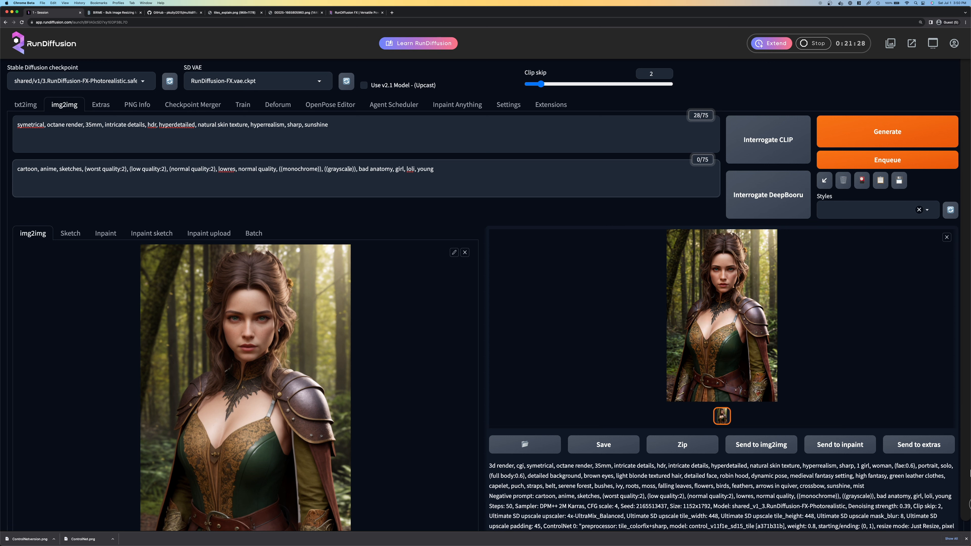
pyautogui.moveTo(359, 169); pyautogui.dragTo(443, 169)
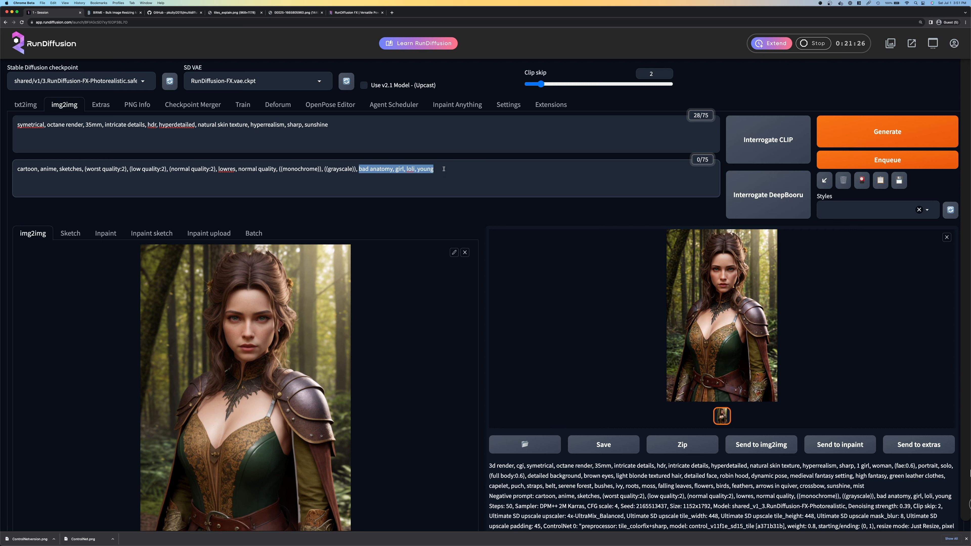
pyautogui.press('BackSpace')
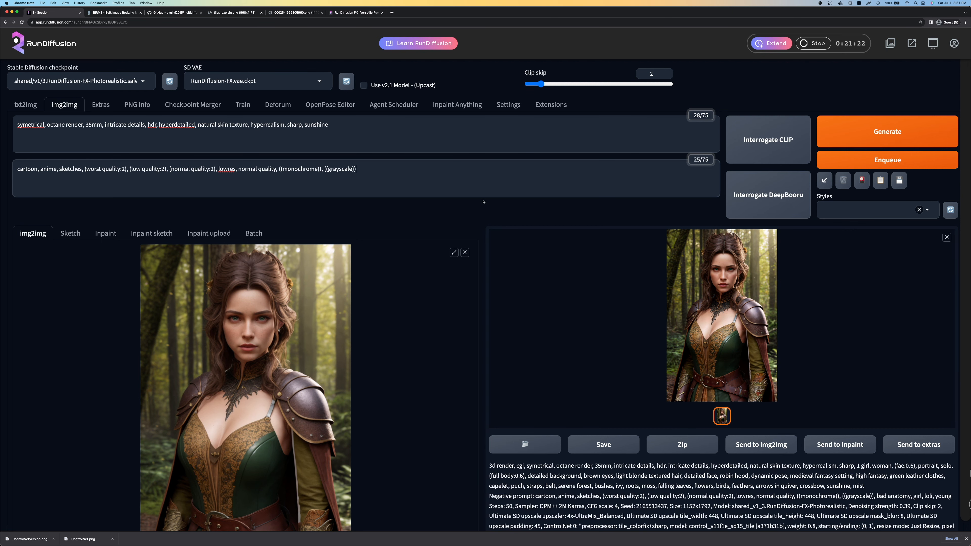
# Set the denoising strength to 0.43 and the CFG scale to 5
pyautogui.scroll(-10, 483, 202)
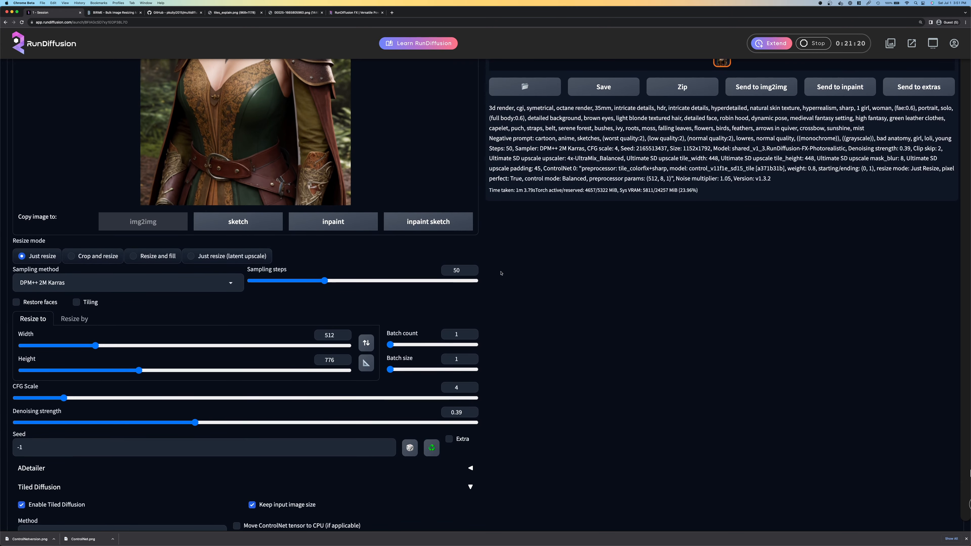
pyautogui.scroll(-3, 501, 274)
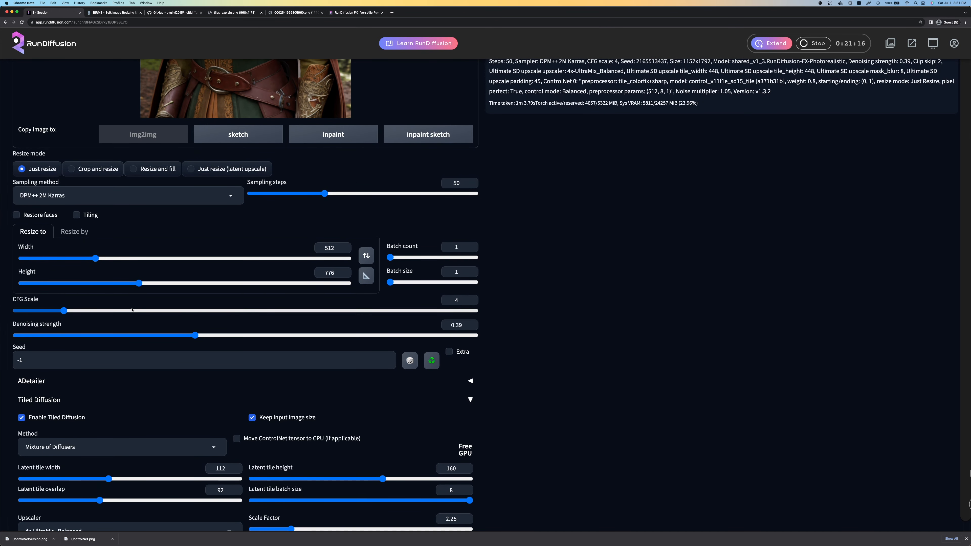
pyautogui.click(471, 323)
pyautogui.click(472, 323)
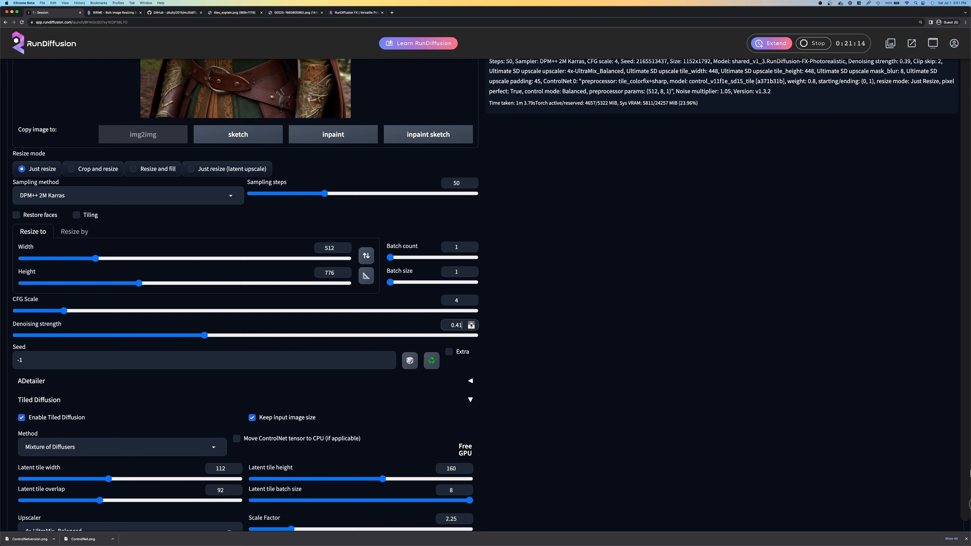
pyautogui.click(471, 323)
pyautogui.click(471, 323)
pyautogui.click(471, 299)
pyautogui.click(472, 298)
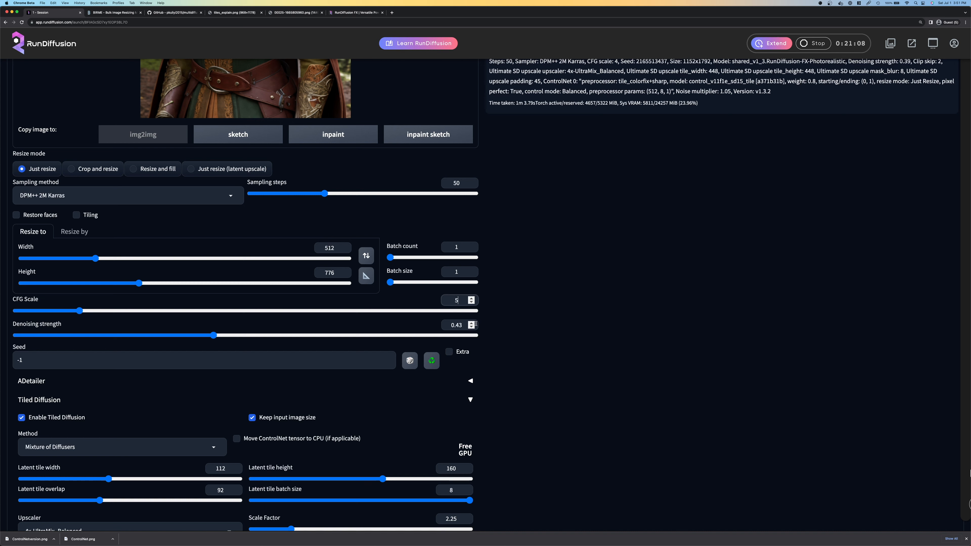
# Set the denoising strength to 0.42 and generate the Tiled Diffusion upscale
pyautogui.click(471, 324)
pyautogui.click(471, 328)
pyautogui.click(471, 323)
pyautogui.click(471, 323)
pyautogui.click(473, 327)
pyautogui.scroll(-3, 521, 325)
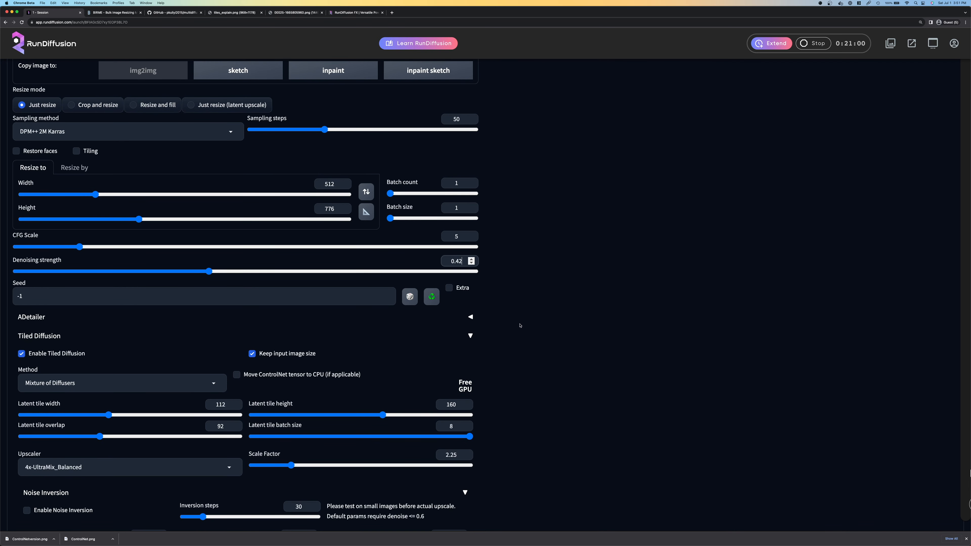
pyautogui.scroll(-3, 520, 326)
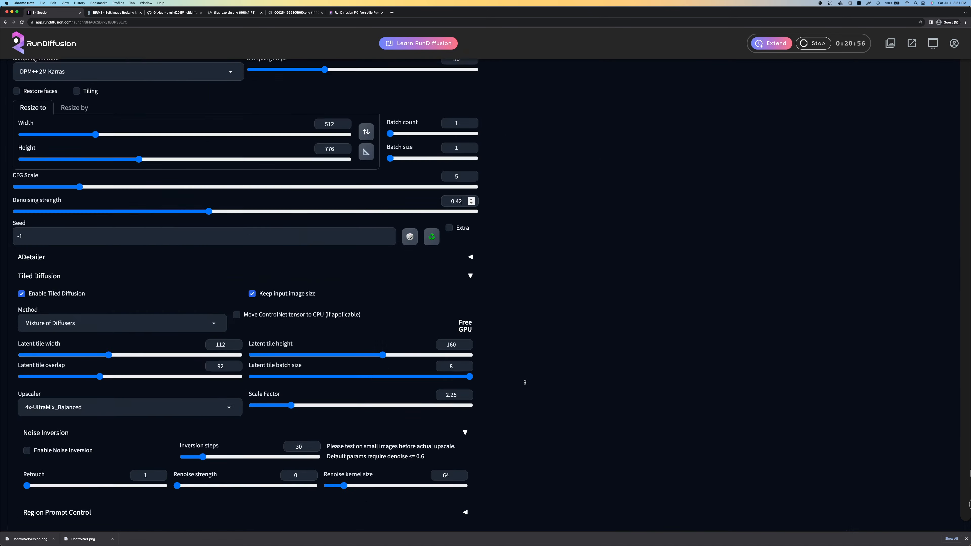
pyautogui.scroll(-1, 526, 384)
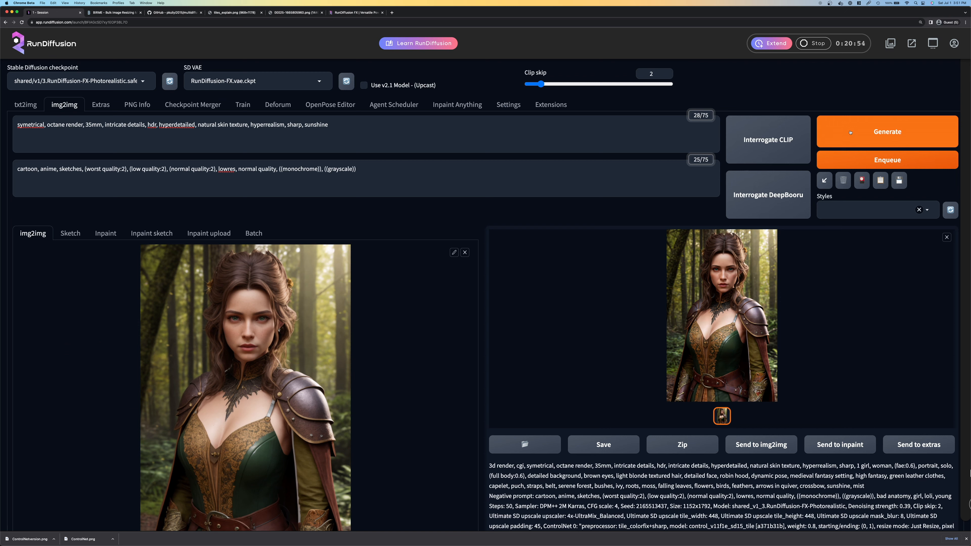
pyautogui.click(850, 132)
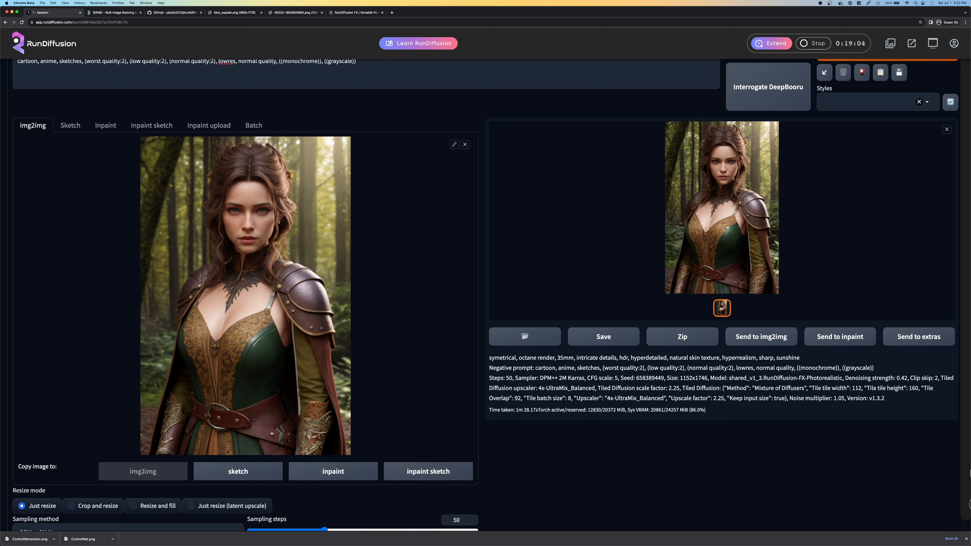
# Inspect the generated portrait enlarged and at full size, and close the viewer
pyautogui.click(727, 229)
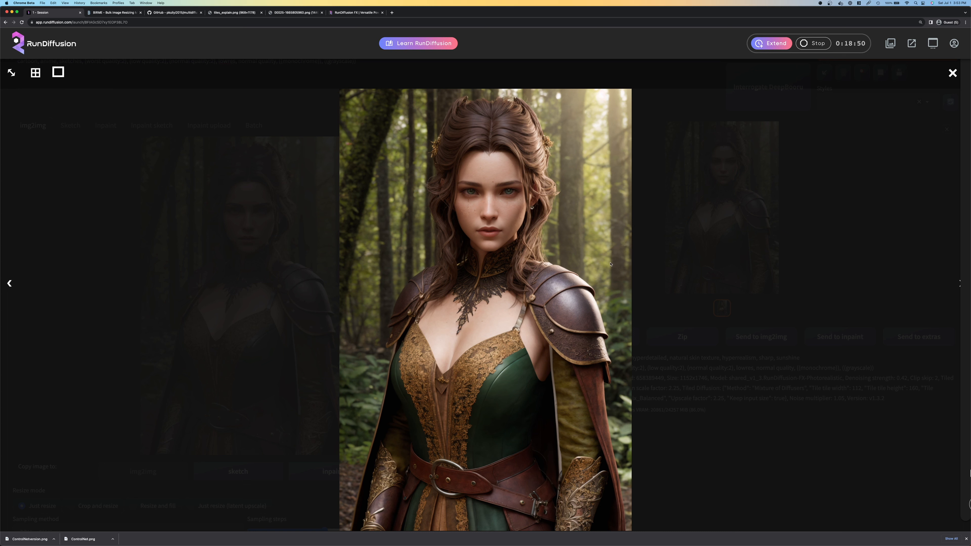
pyautogui.click(11, 72)
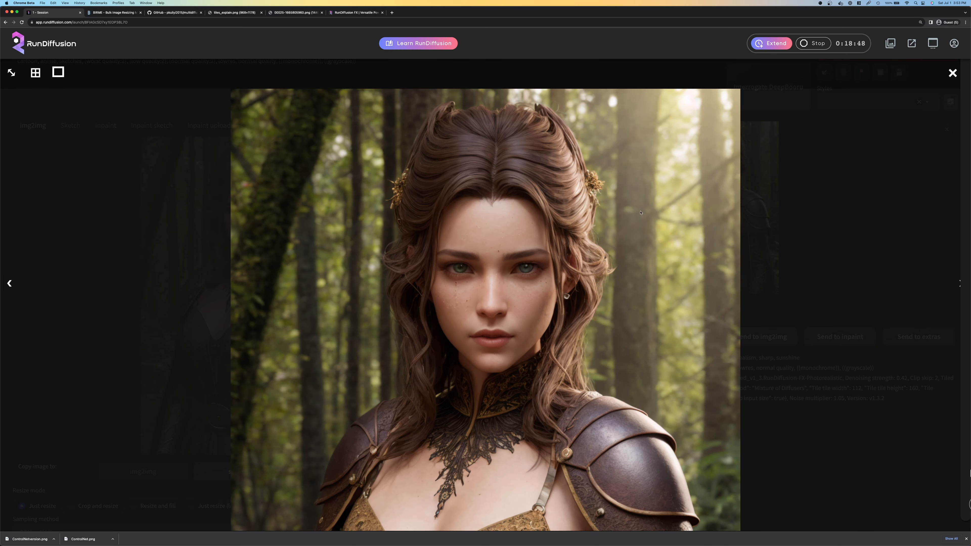
pyautogui.scroll(-1, 317, 172)
pyautogui.scroll(1, 13, 75)
pyautogui.click(11, 73)
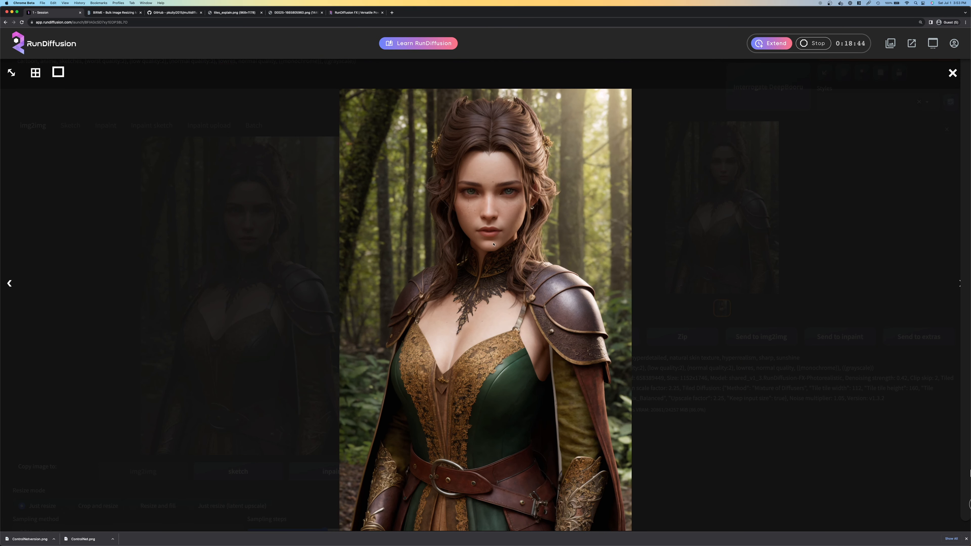
pyautogui.click(811, 237)
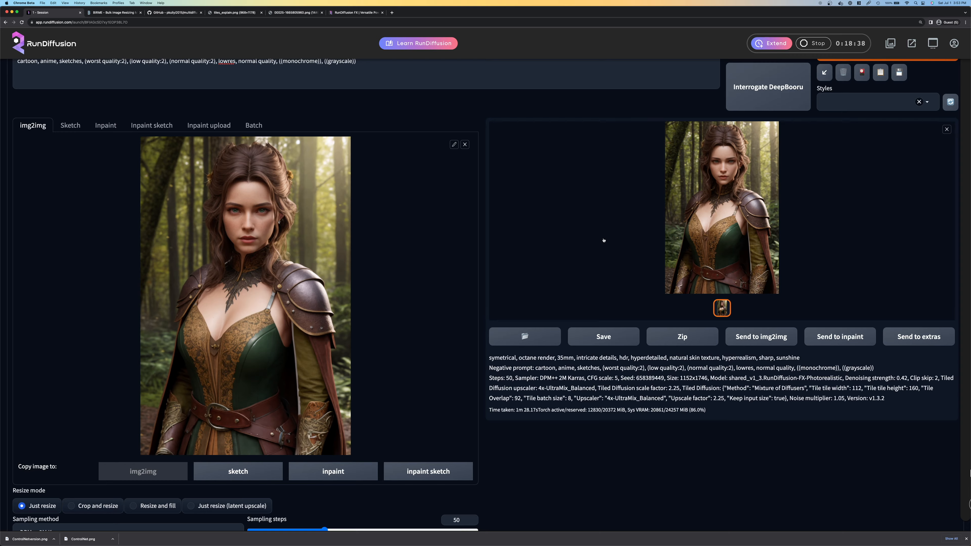
# Move and resize Region 1 on the Region Prompt Control reference image so it covers only the woman's face
pyautogui.scroll(-20, 590, 251)
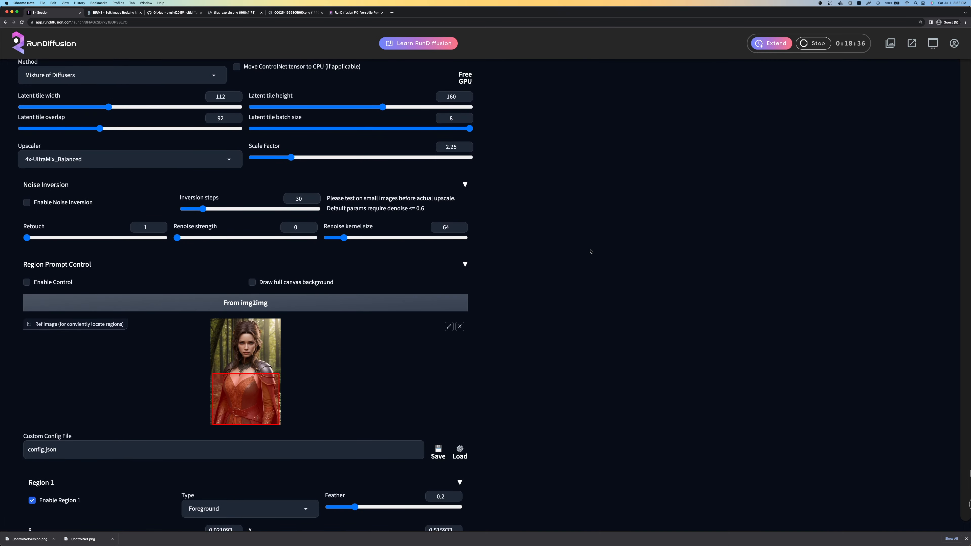
pyautogui.moveTo(257, 345); pyautogui.dragTo(257, 303)
pyautogui.moveTo(213, 265); pyautogui.dragTo(236, 273)
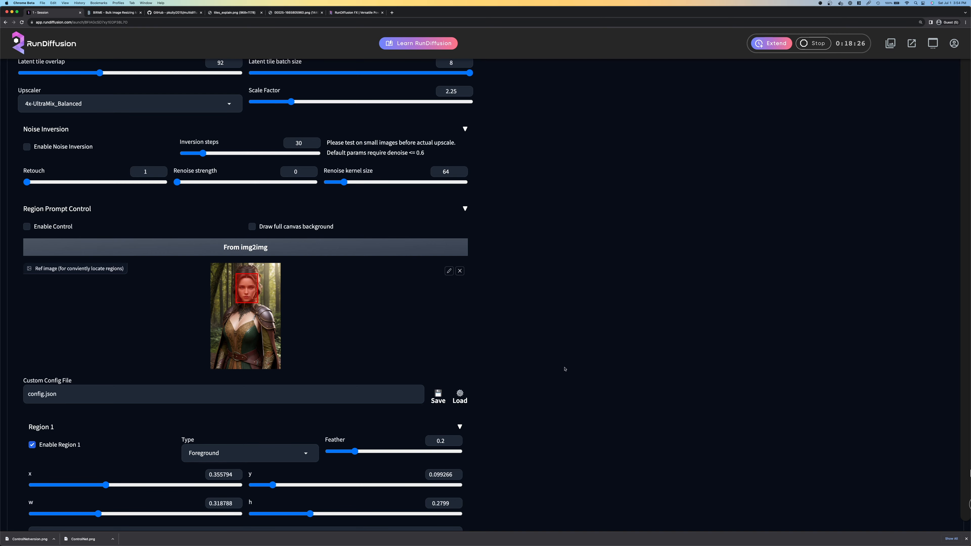
pyautogui.scroll(20, 565, 369)
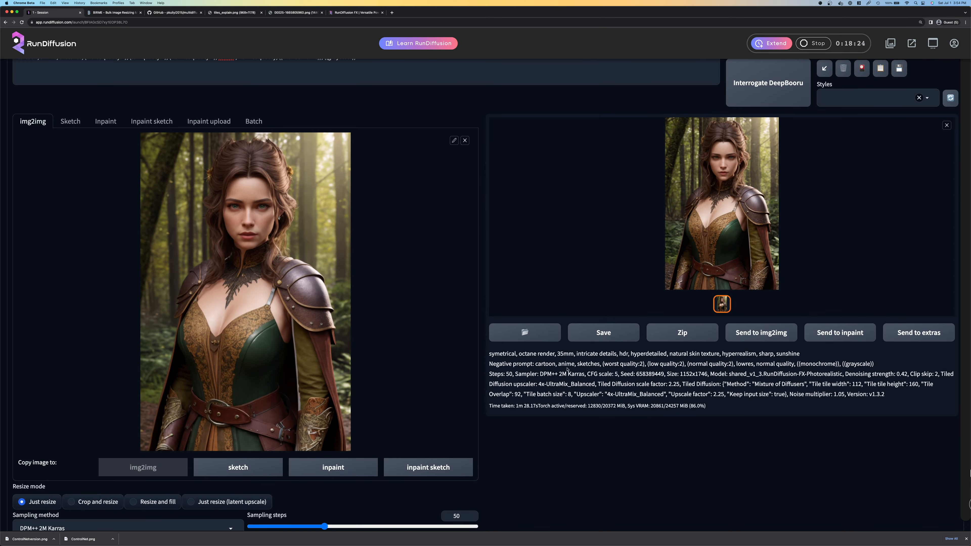
# Save the generated portrait to the Downloads folder as TileDiffusion2.png
pyautogui.click(717, 236)
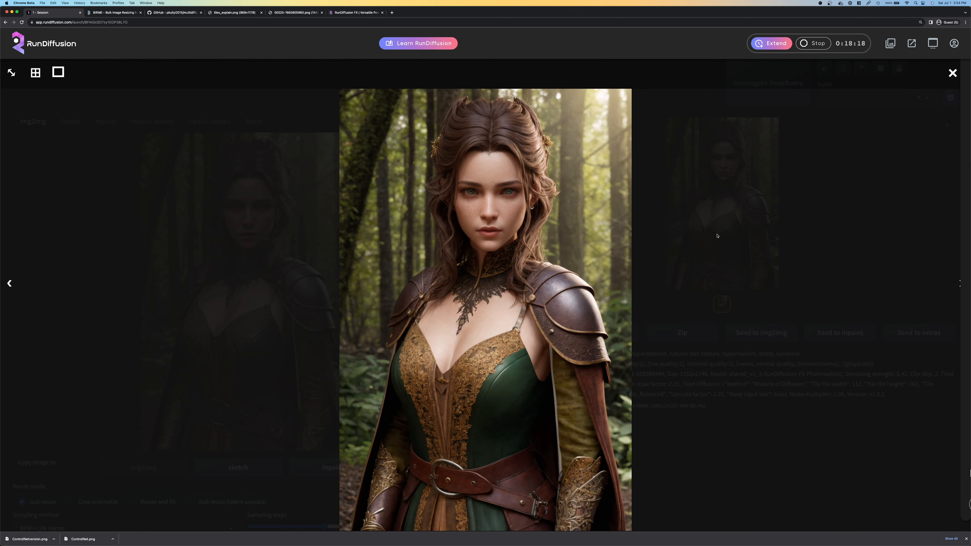
pyautogui.click(561, 219)
pyautogui.click(690, 194)
pyautogui.click(698, 189)
pyautogui.rightClick(717, 187)
pyautogui.click(723, 195)
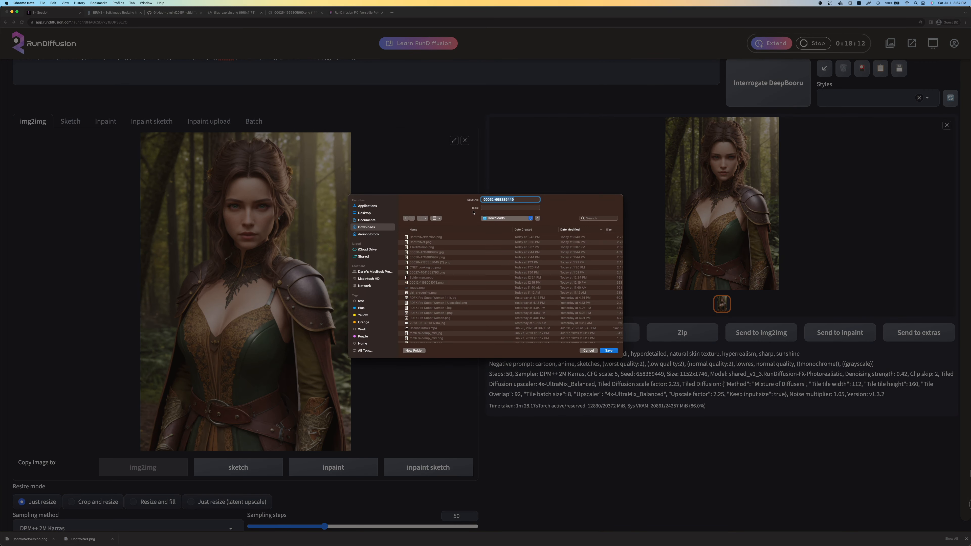
pyautogui.click(418, 247)
pyautogui.click(504, 201)
pyautogui.write('2')
pyautogui.press('Return')
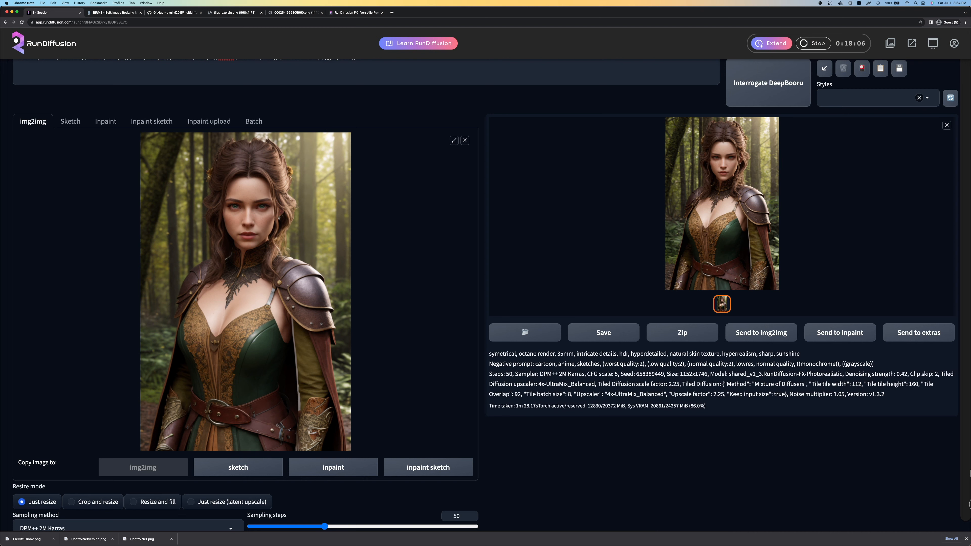
# Switch to Preview, enlarge its window and flip between TileDiffusion2.png and TileDiffusion.png to compare the two upscales
pyautogui.press('super+Tab')
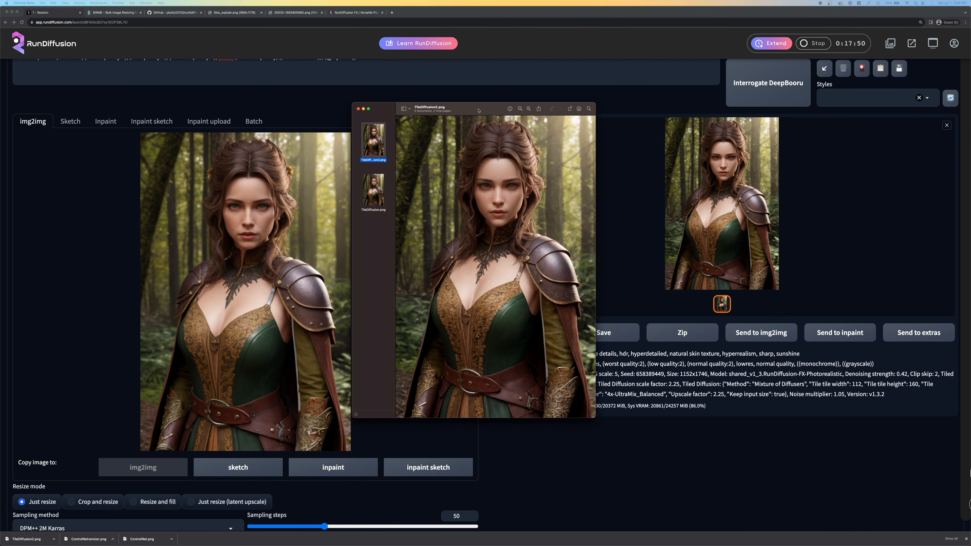
pyautogui.moveTo(377, 59); pyautogui.dragTo(375, 58)
pyautogui.moveTo(493, 365); pyautogui.dragTo(711, 491)
pyautogui.press('Down')
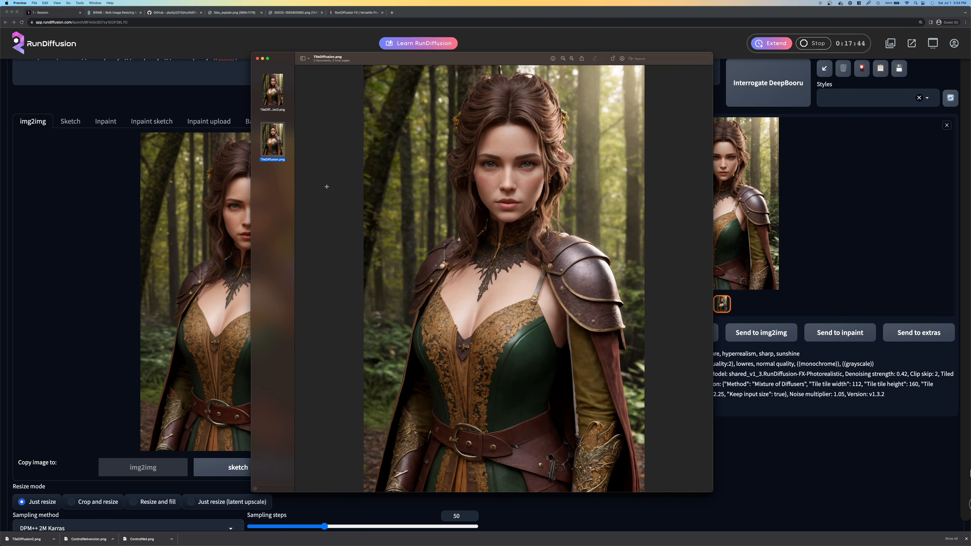
pyautogui.press('Up')
pyautogui.press('Down')
pyautogui.press('Up')
pyautogui.press('Down')
# Enlarge the Preview window further and compare the face and outfit details of the two saved portraits
pyautogui.moveTo(253, 493); pyautogui.dragTo(211, 535)
pyautogui.moveTo(525, 59); pyautogui.dragTo(528, 34)
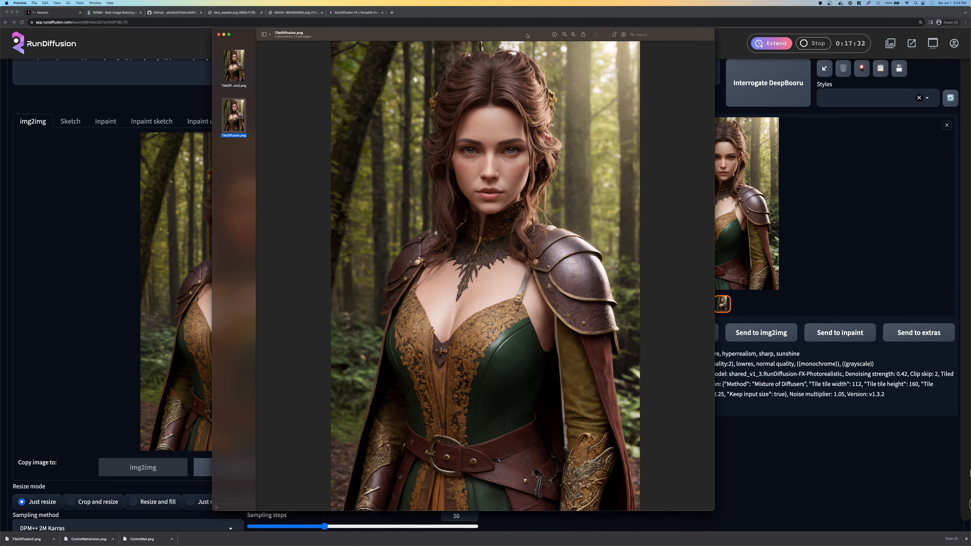
pyautogui.click(239, 71)
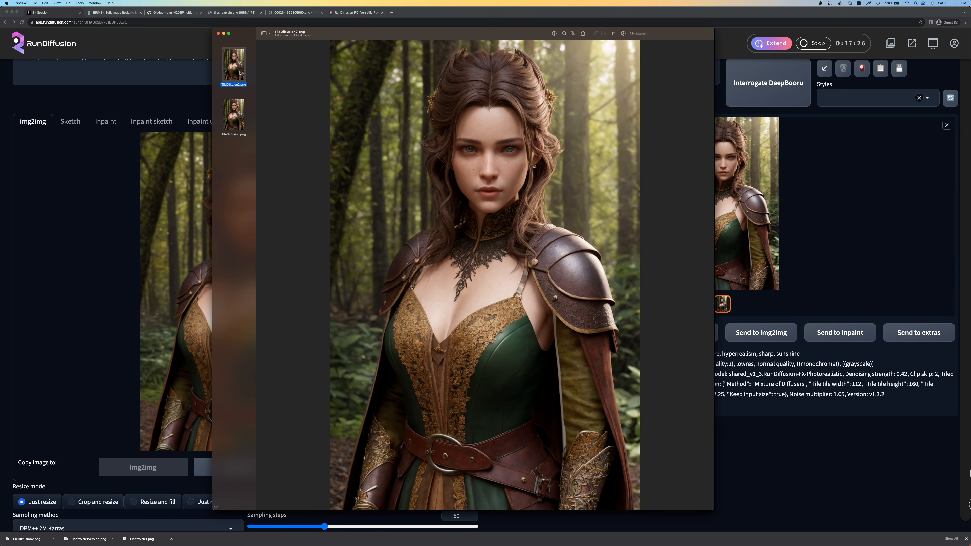
pyautogui.press('Down')
pyautogui.press('Up')
pyautogui.press('Down')
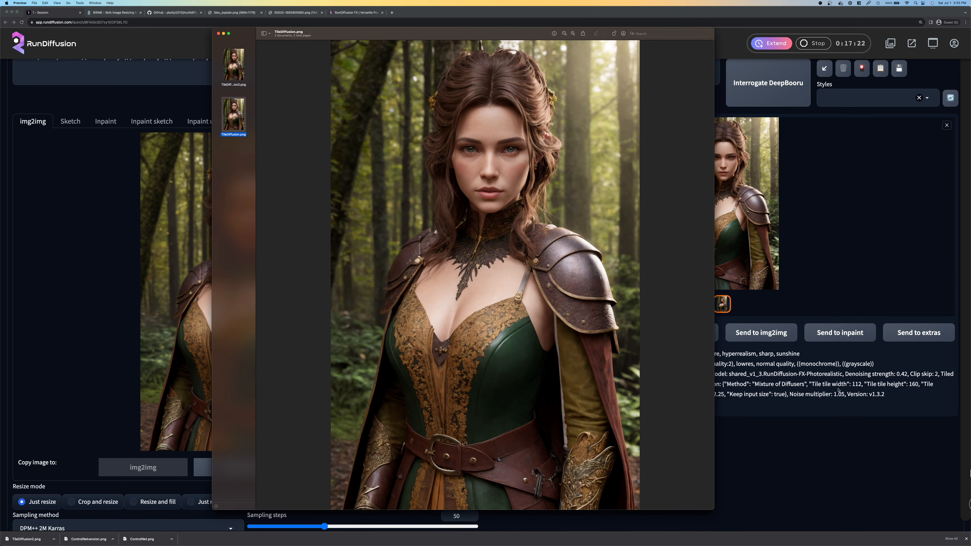
# Return to RunDiffusion and set the CFG scale to 4 and the denoising strength to 0.33
pyautogui.click(863, 380)
pyautogui.scroll(-10, 458, 332)
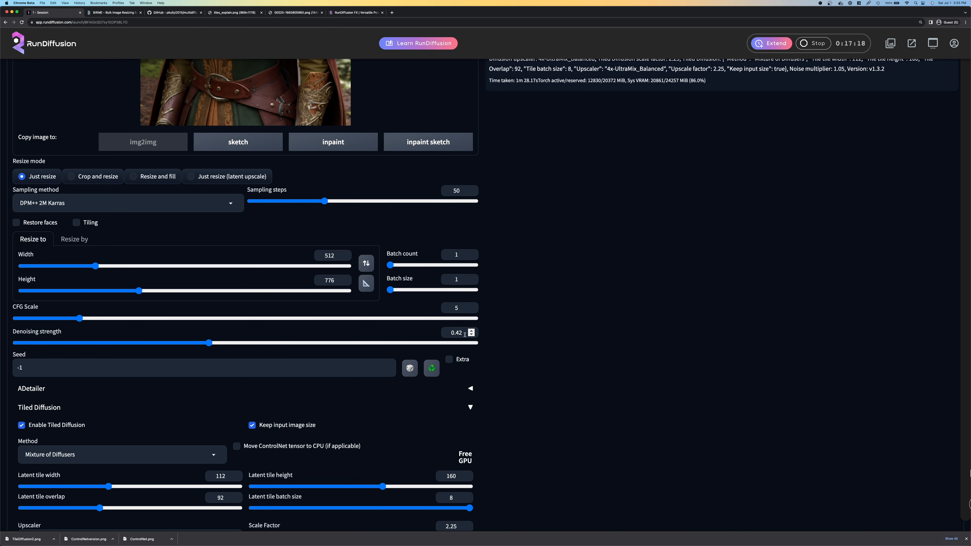
pyautogui.click(472, 310)
pyautogui.click(471, 310)
pyautogui.click(472, 336)
pyautogui.press('BackSpace')
pyautogui.press('BackSpace')
pyautogui.write('33')
# Check the Tiled Diffusion and region settings and generate a new upscale with them
pyautogui.scroll(-5, 686, 235)
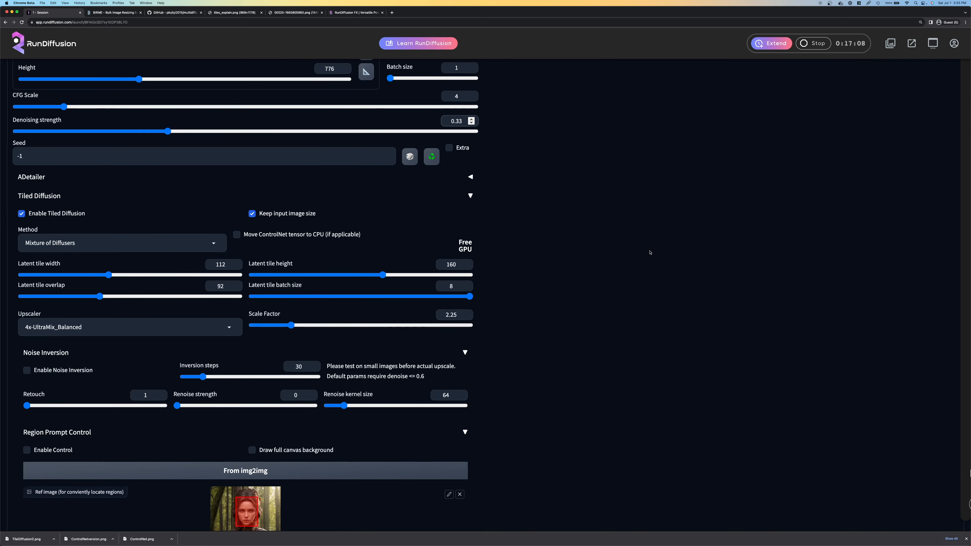
pyautogui.scroll(-2, 648, 253)
pyautogui.scroll(-3, 648, 253)
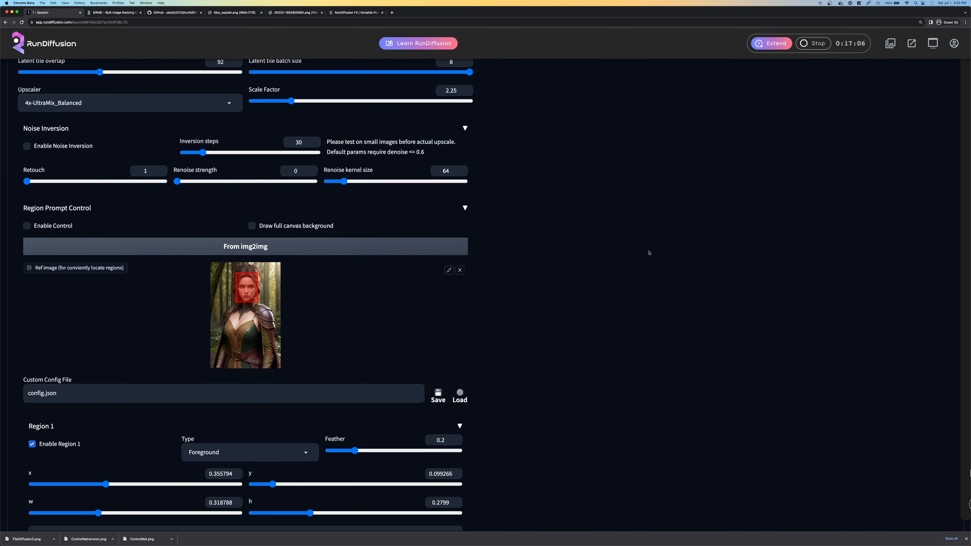
pyautogui.scroll(20, 648, 253)
pyautogui.click(867, 138)
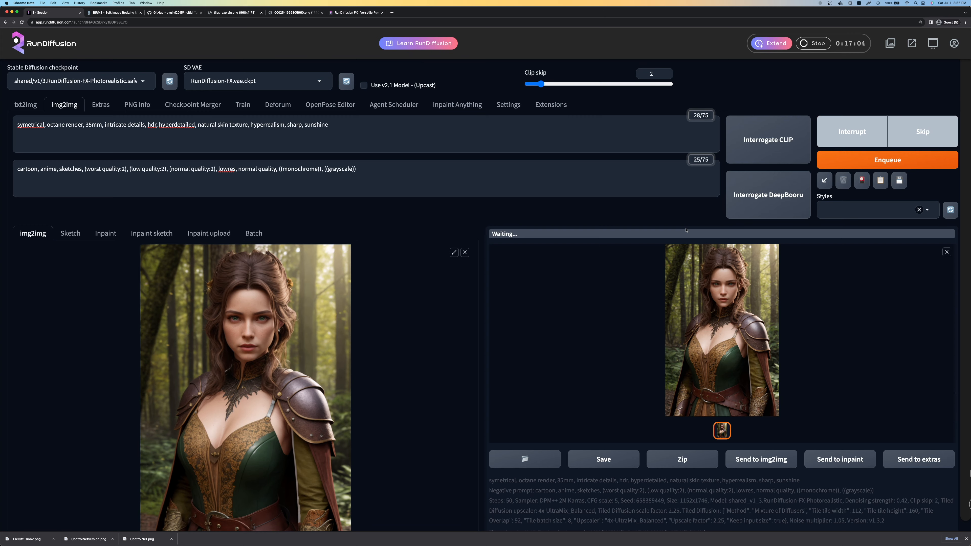
# Switch to Preview to compare TileDiffusion2.png with TileDiffusion.png again, and move its window aside to reveal the generation progress
pyautogui.press('super+Tab')
pyautogui.click(241, 73)
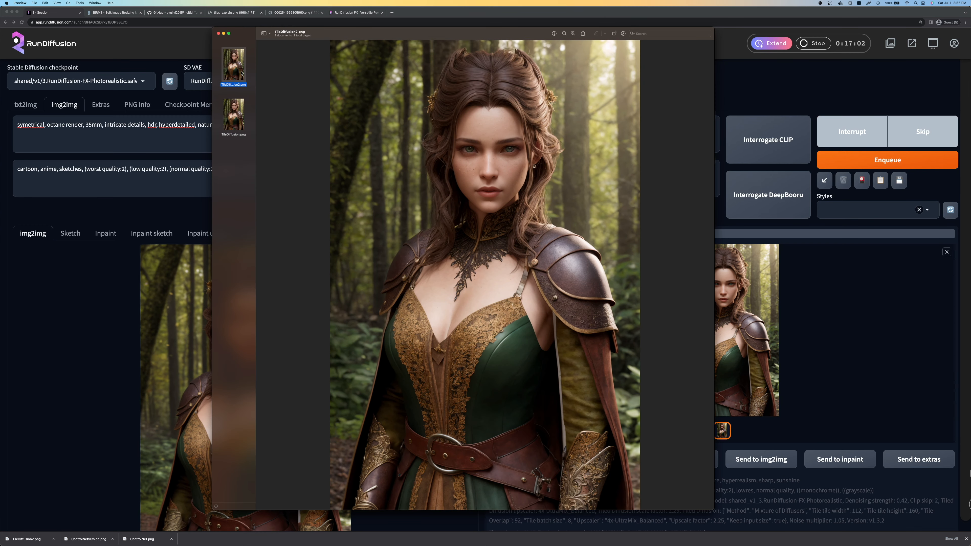
pyautogui.press('Down')
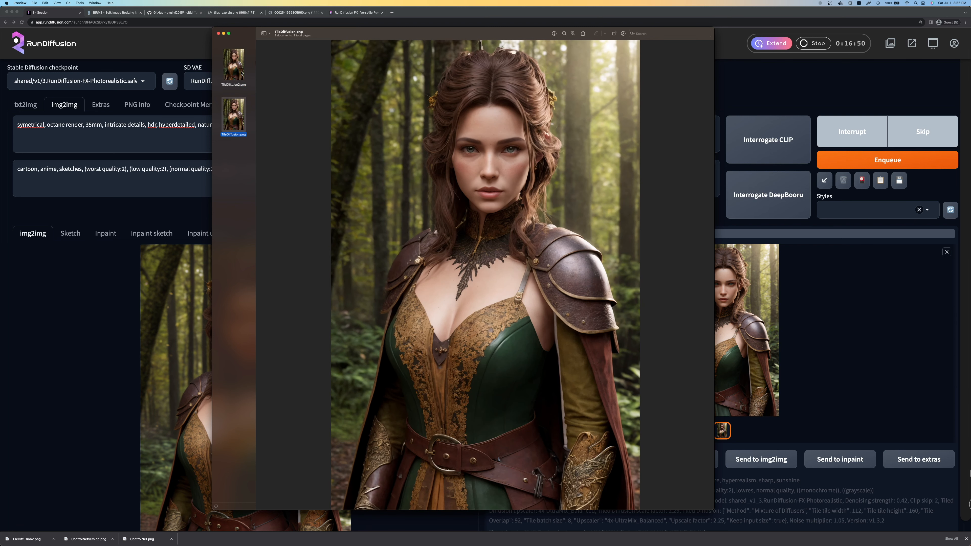
pyautogui.click(241, 73)
pyautogui.press('Down')
pyautogui.press('Up')
pyautogui.press('Down')
pyautogui.press('Up')
pyautogui.press('Down')
pyautogui.moveTo(493, 31); pyautogui.dragTo(327, 38)
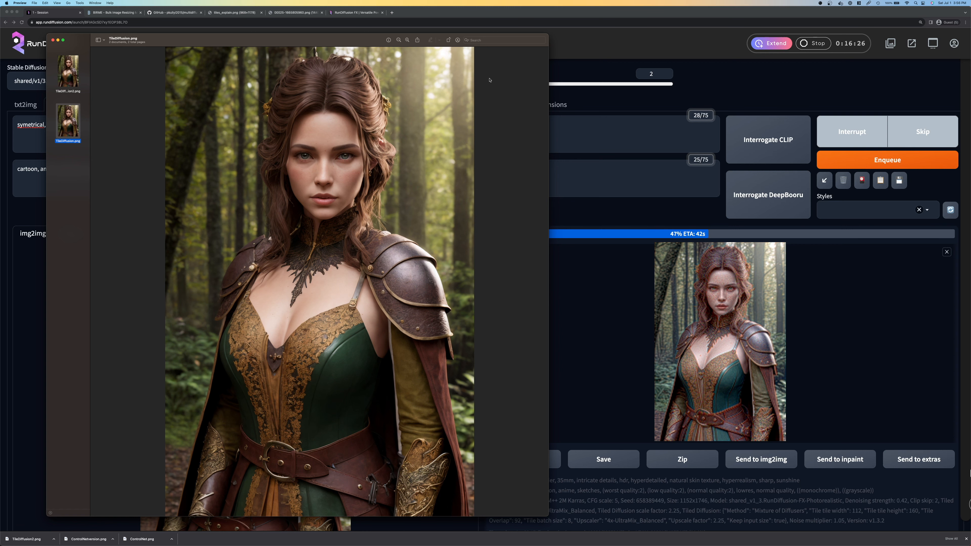
# Switch to Freeform and look over the artwork on the Upscale board
pyautogui.moveTo(603, 542)
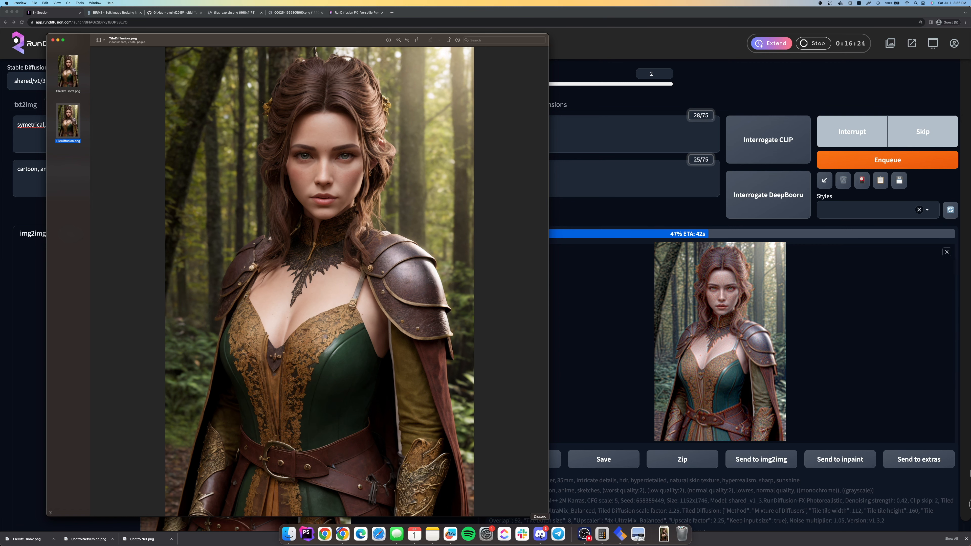
pyautogui.click(450, 534)
pyautogui.scroll(-20, 543, 315)
pyautogui.scroll(20, 543, 317)
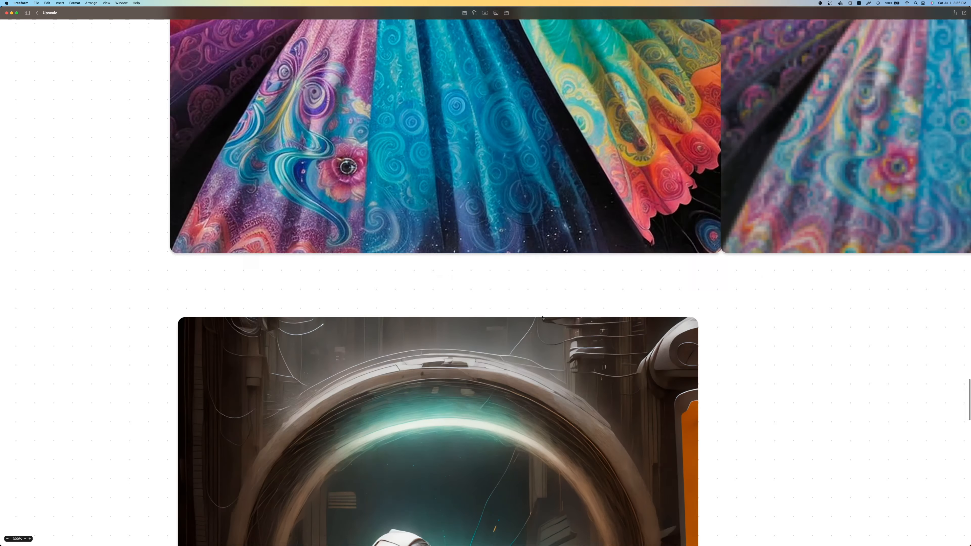
pyautogui.scroll(10, 542, 317)
pyautogui.moveTo(362, 535)
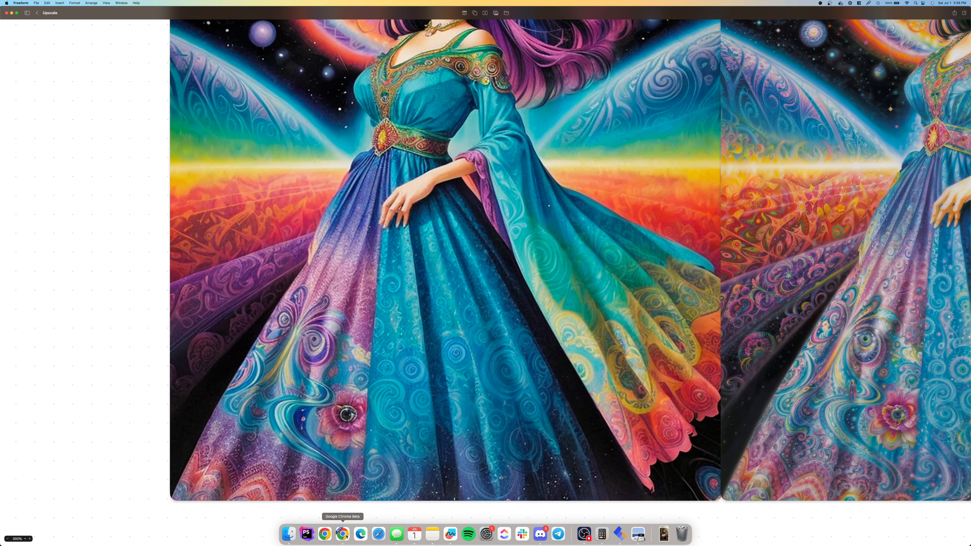
# Switch back to Chrome, enlarge the new upscale and align Preview's TileDiffusion.png window over it for comparison
pyautogui.click(346, 535)
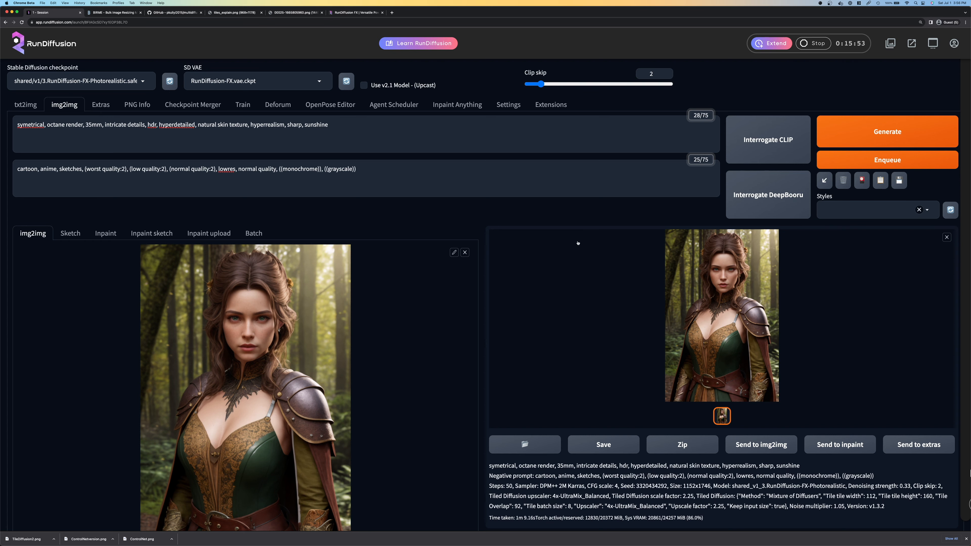
pyautogui.click(683, 265)
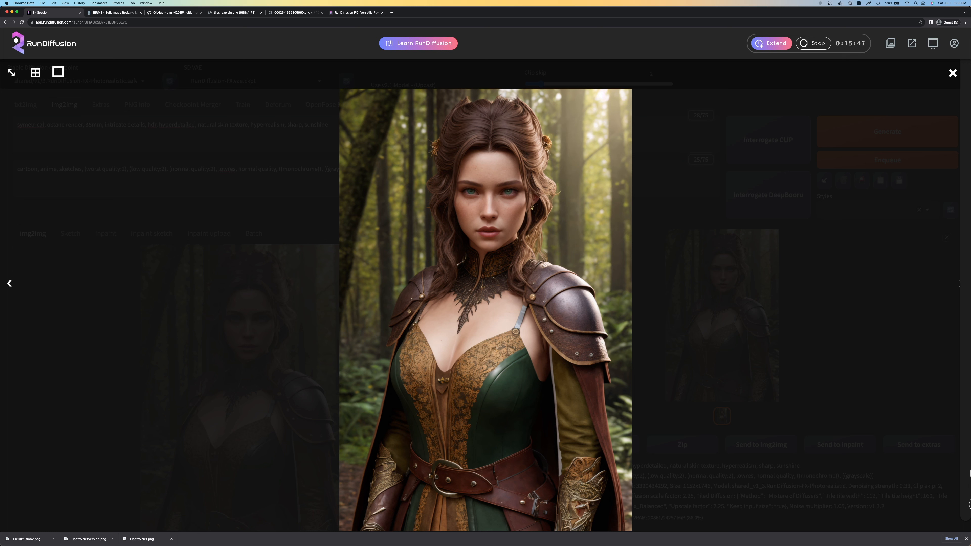
pyautogui.press('super+Tab')
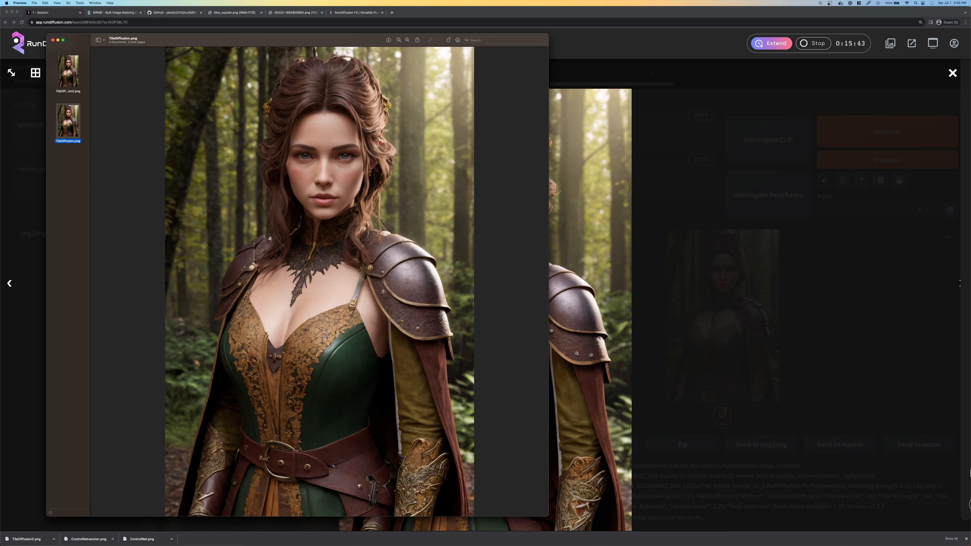
pyautogui.moveTo(312, 41); pyautogui.dragTo(260, 69)
pyautogui.moveTo(486, 56); pyautogui.dragTo(490, 44)
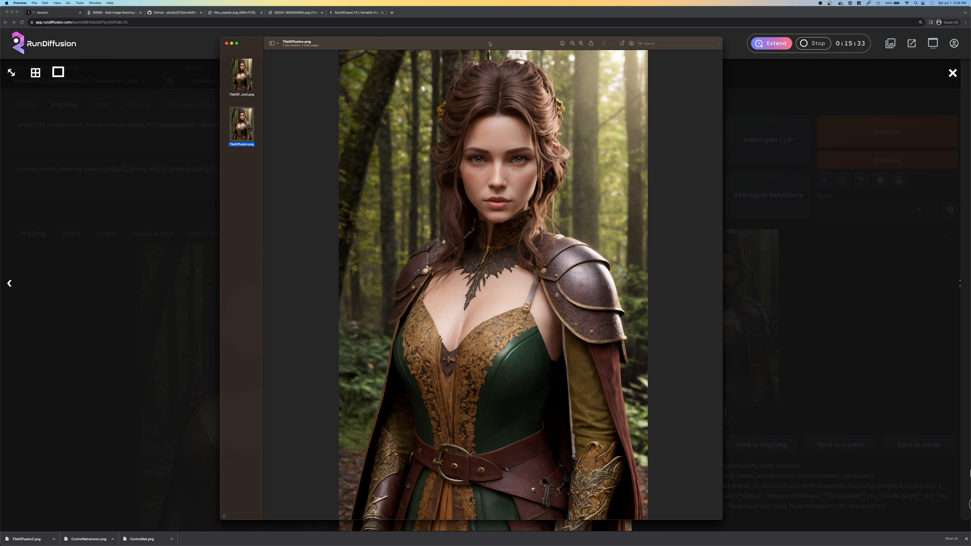